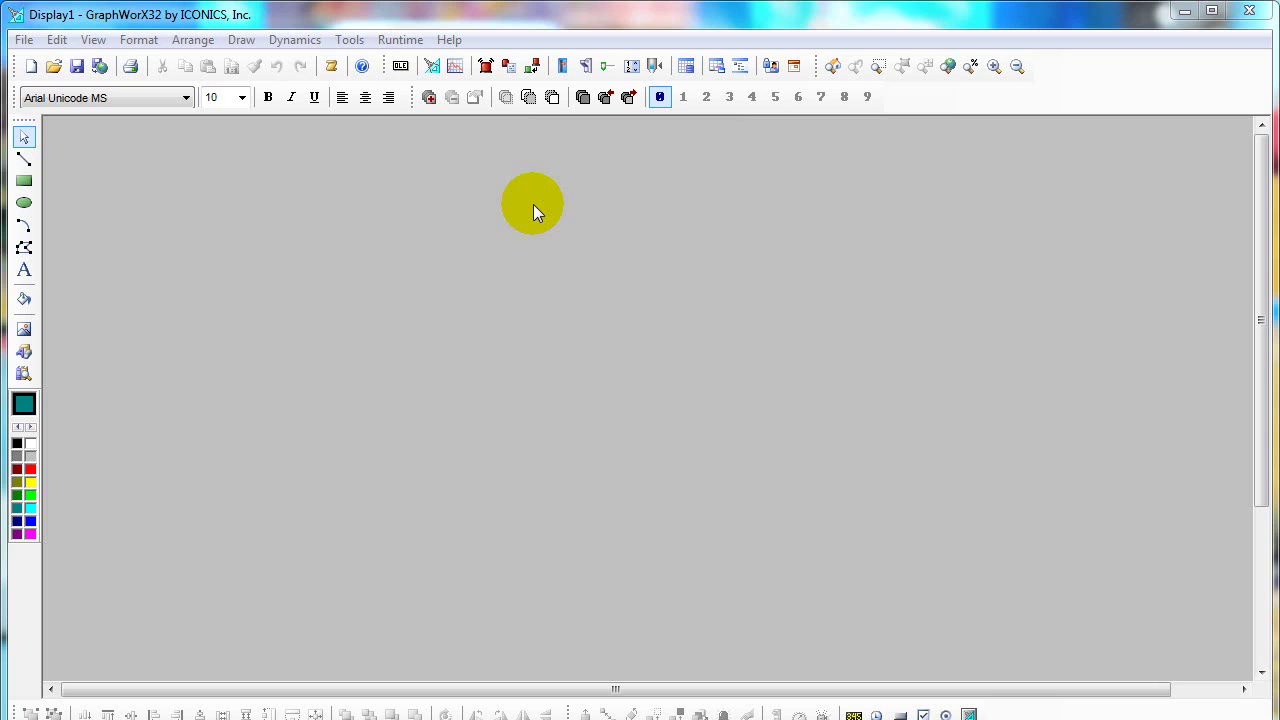
# Open the Windows Start menu over the empty Display1 drawing
pyautogui.click(20, 715)
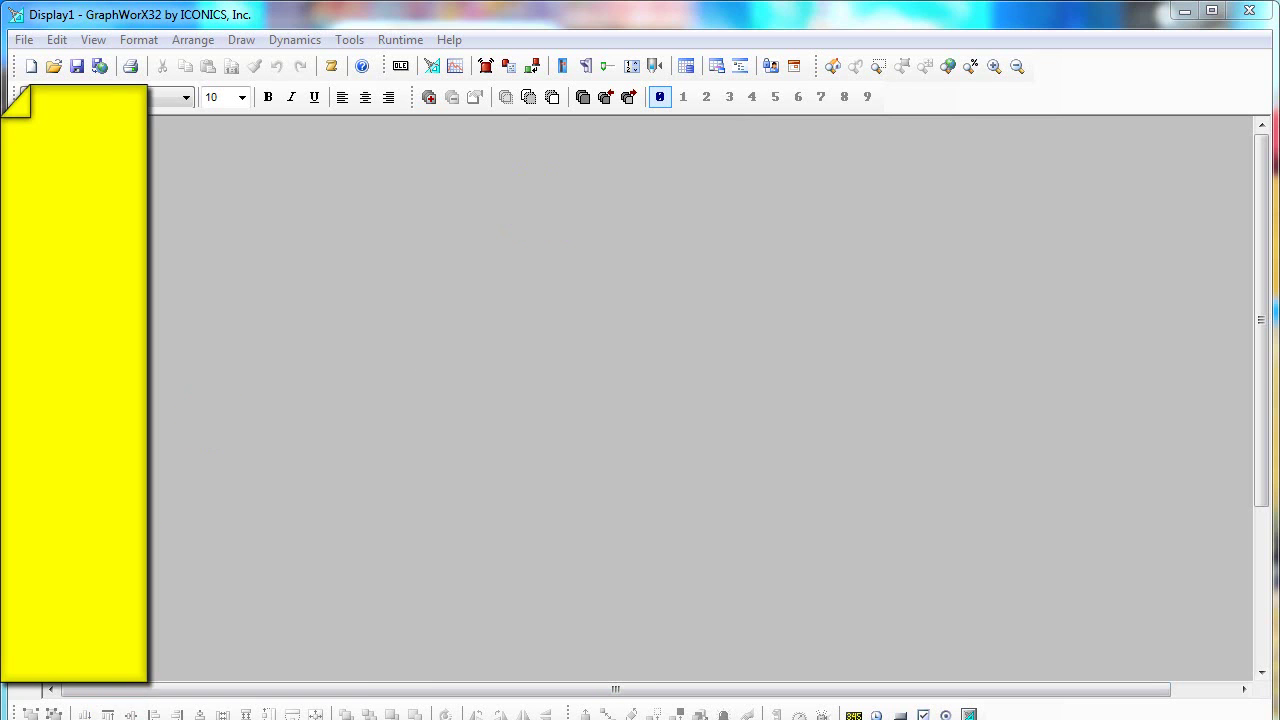
# Launch GraphWorX32 from All Programs > ICONICS GENESIS32 > GraphWorX32
pyautogui.click(80, 690)
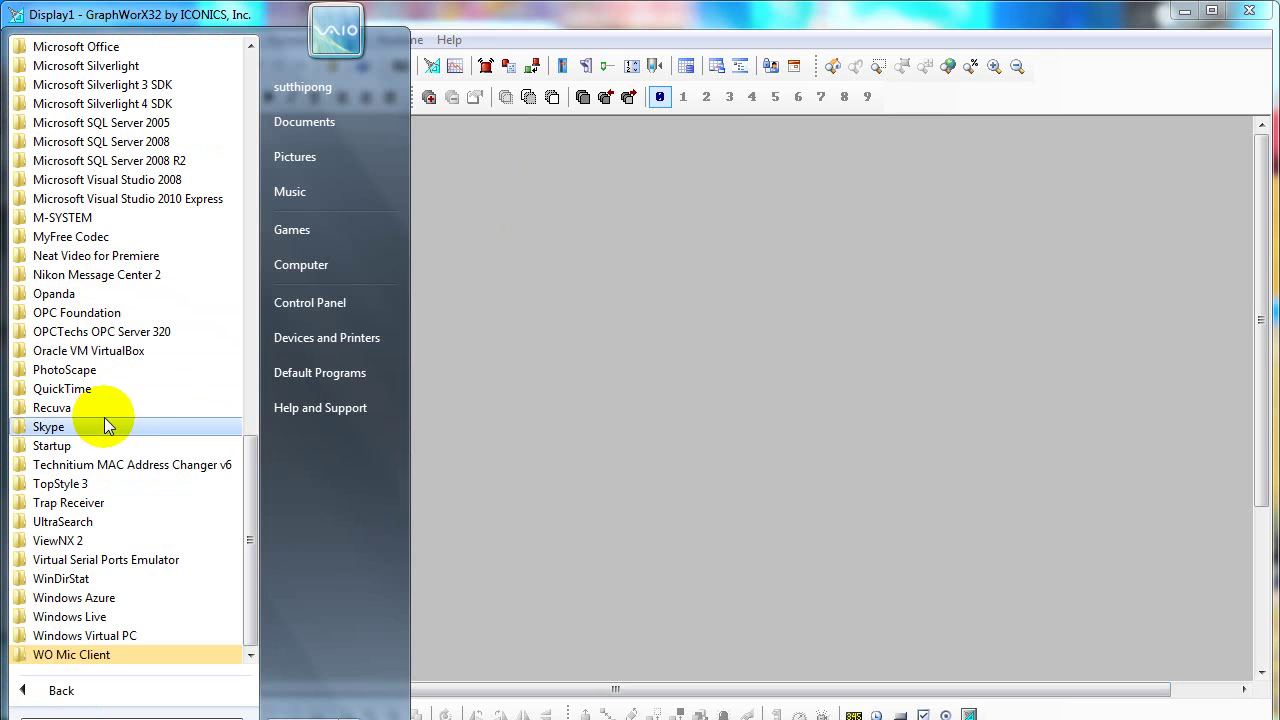
pyautogui.scroll(8, 100, 418)
pyautogui.click(88, 142)
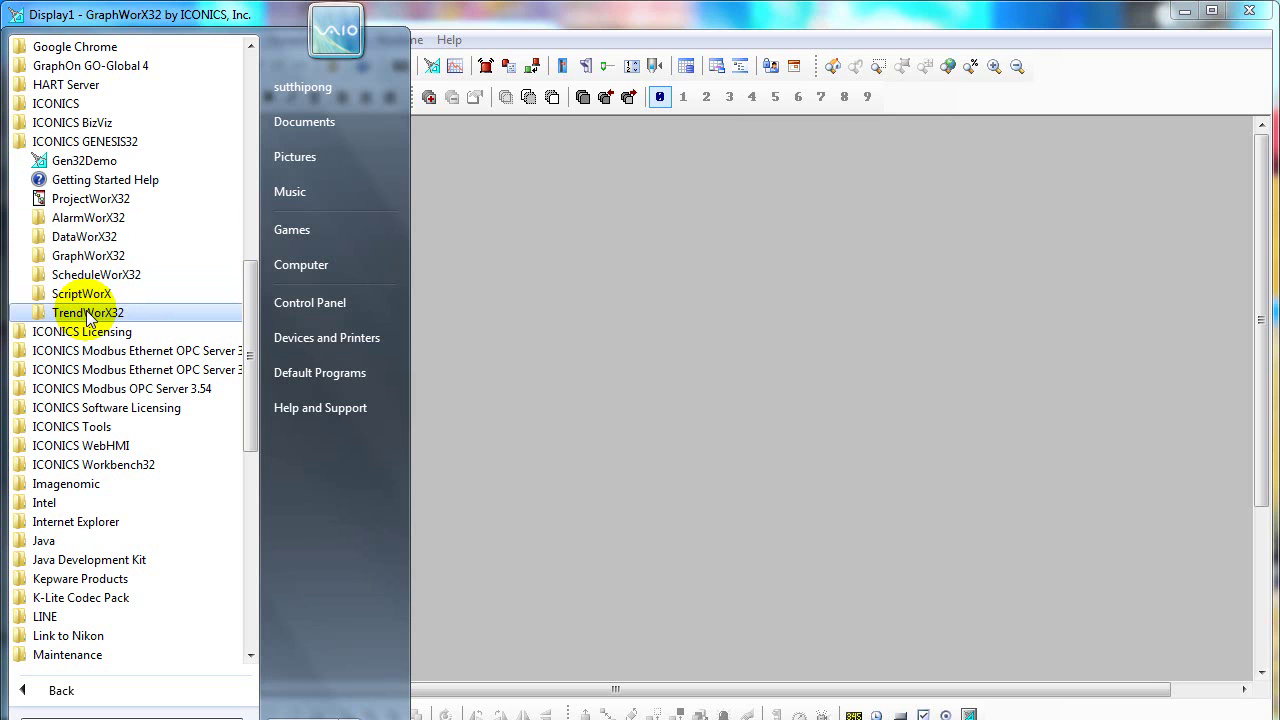
pyautogui.click(95, 257)
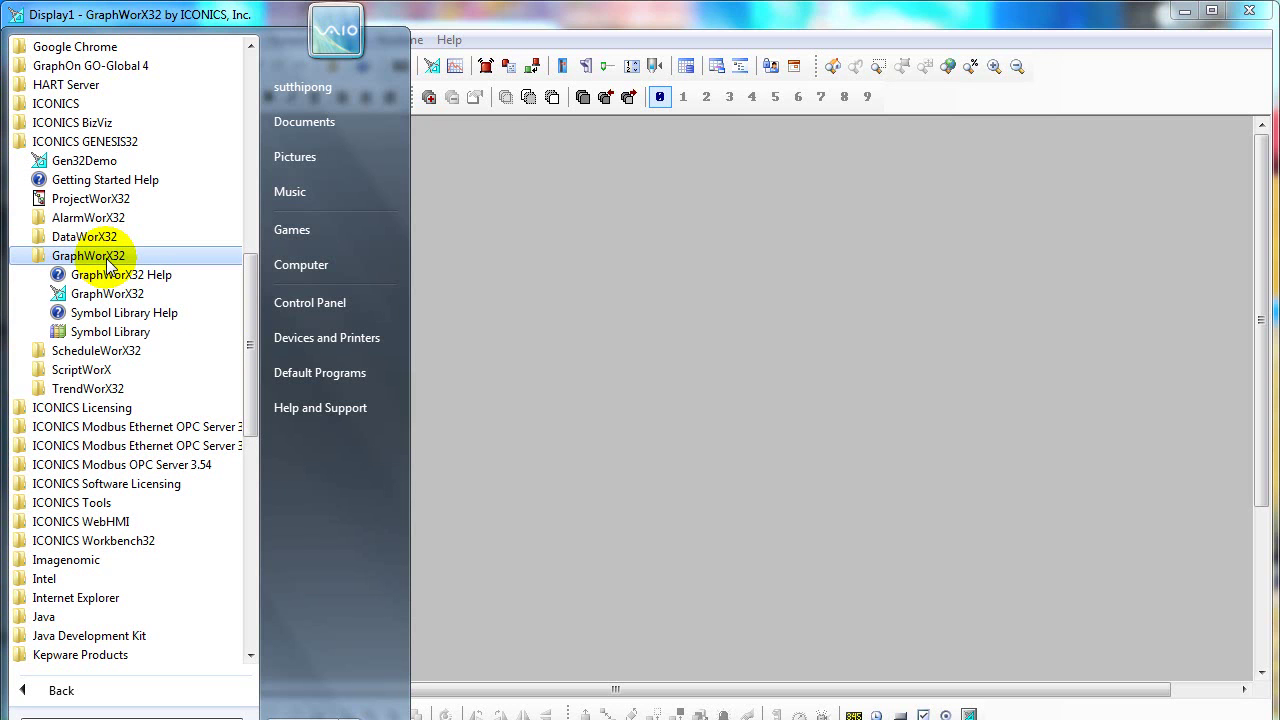
pyautogui.click(123, 295)
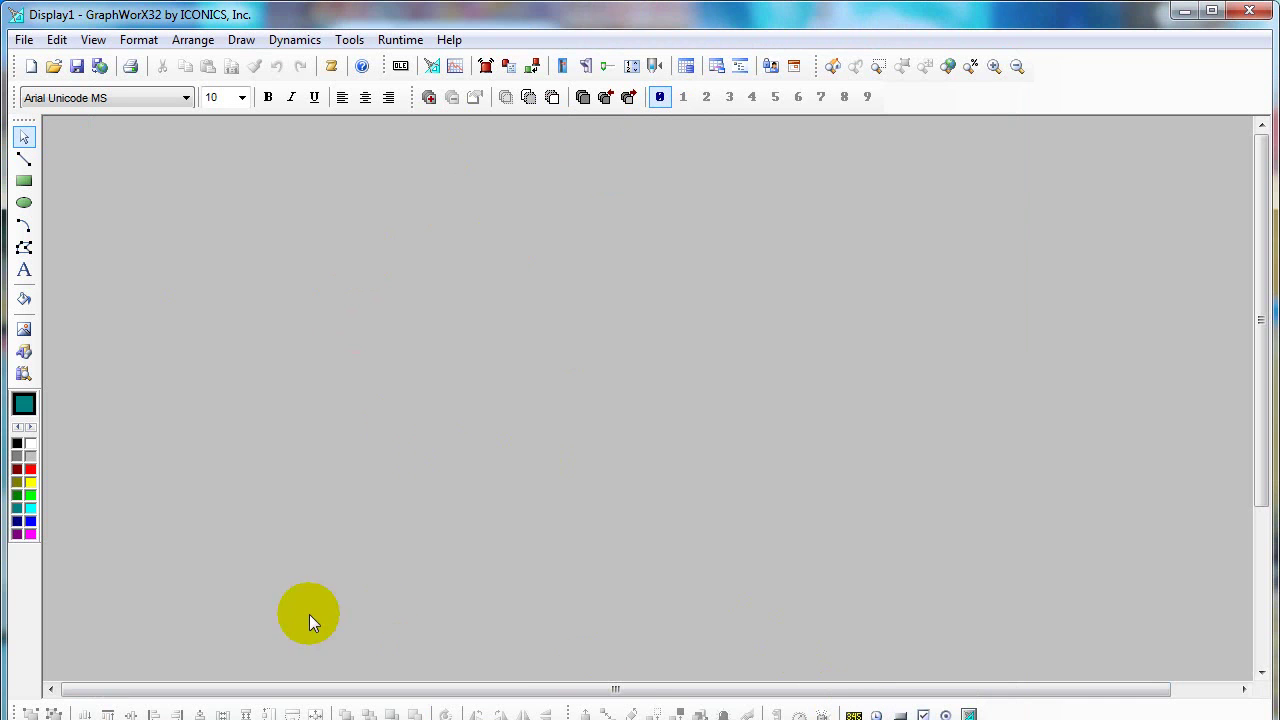
# Float the Arrange and Dynamics toolbars, place a process point top-left, and open its Data Tags browser
pyautogui.moveTo(16, 712); pyautogui.dragTo(191, 329)
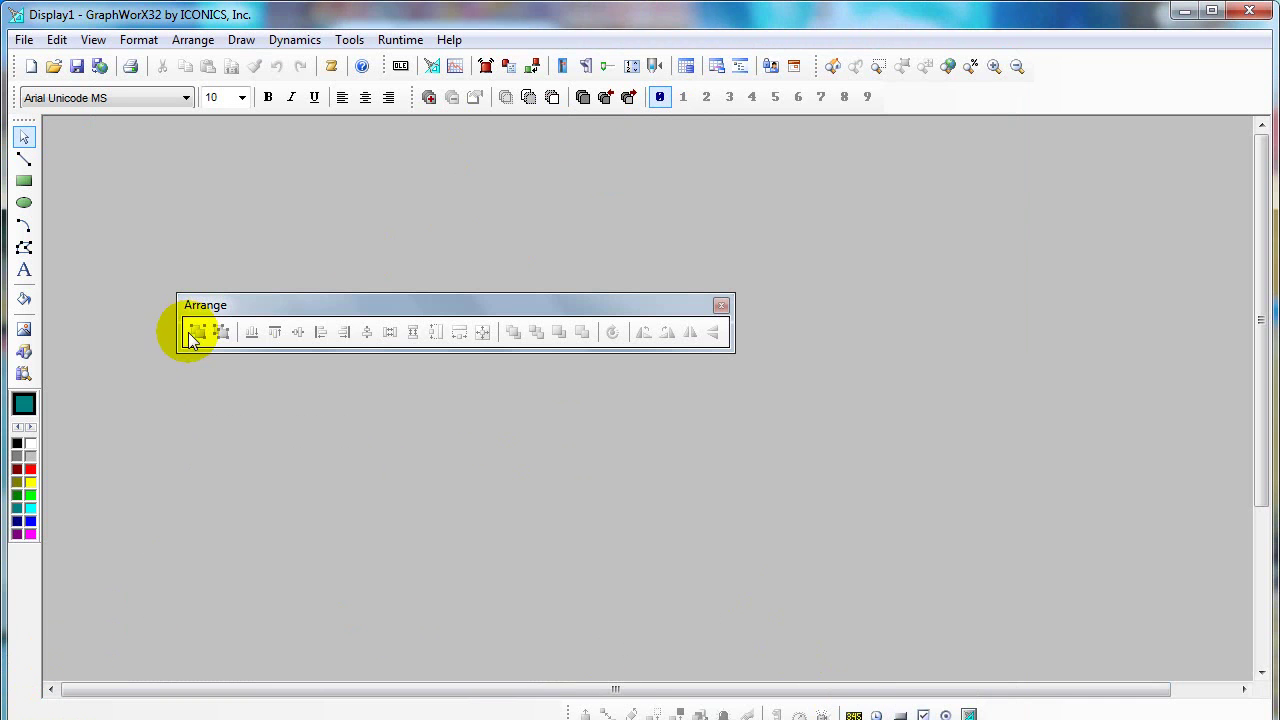
pyautogui.moveTo(578, 712); pyautogui.dragTo(245, 398)
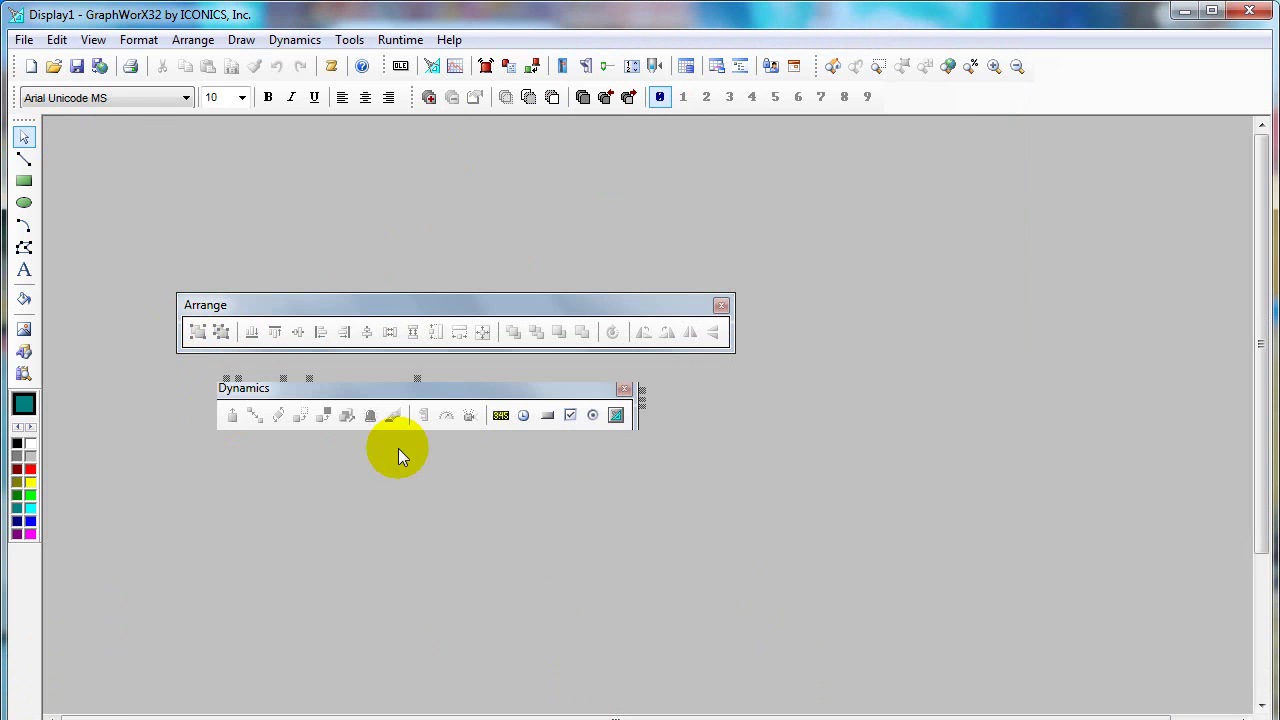
pyautogui.click(501, 416)
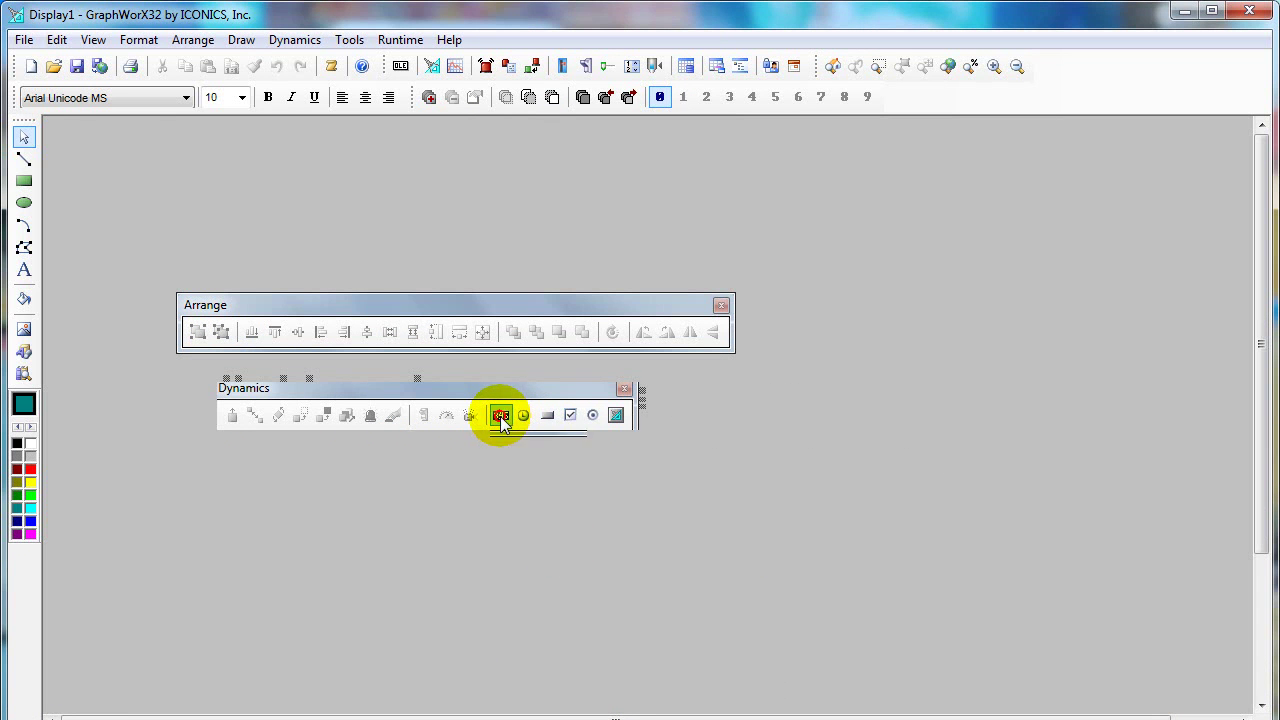
pyautogui.click(65, 144)
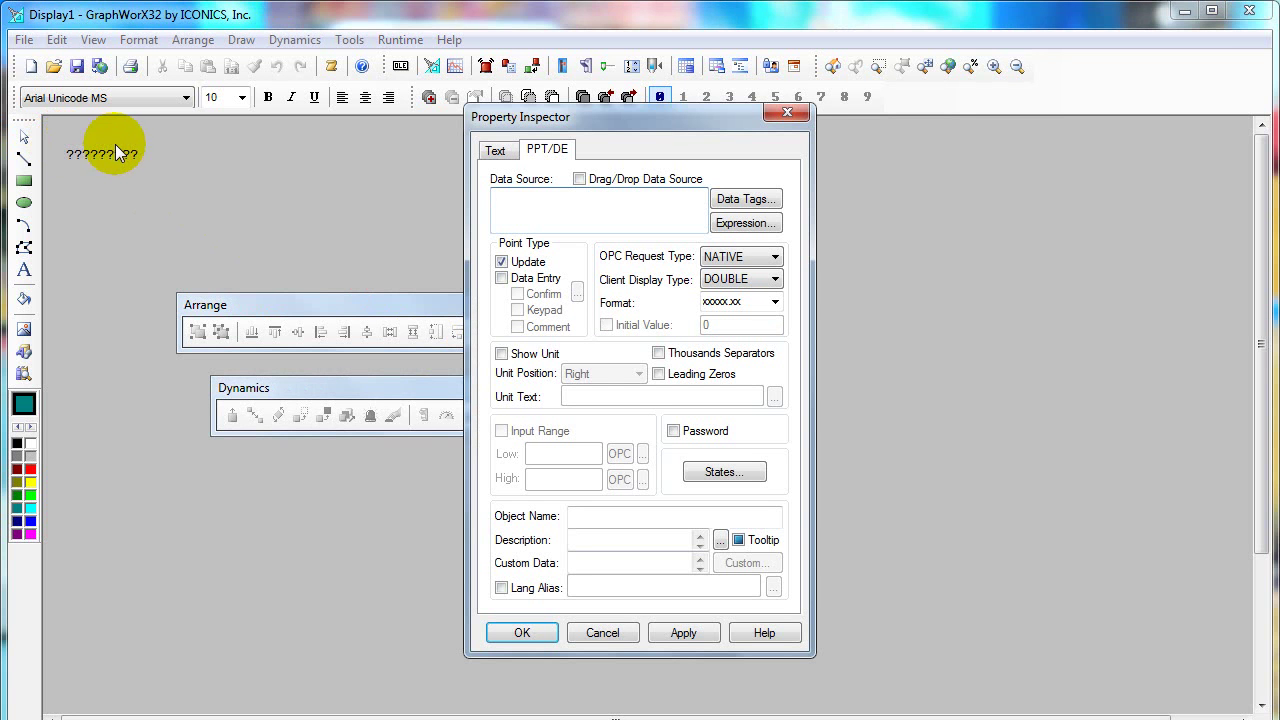
pyautogui.moveTo(622, 117); pyautogui.dragTo(326, 117)
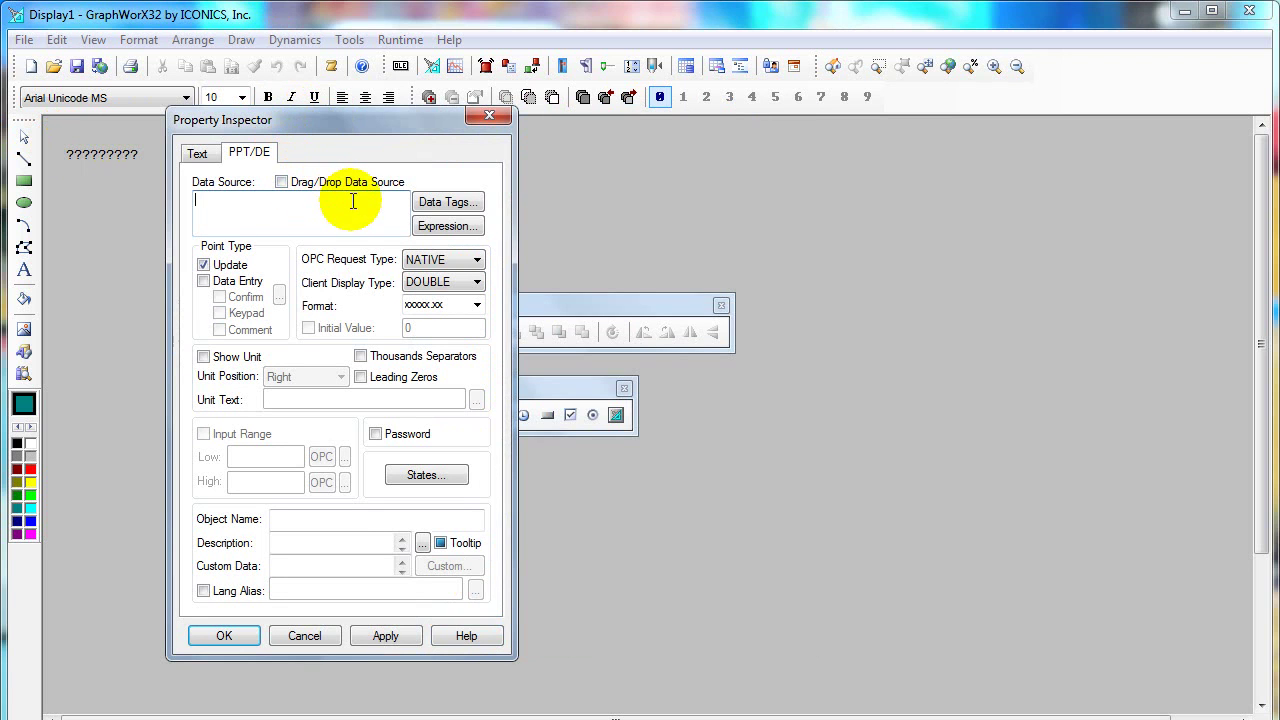
pyautogui.click(474, 204)
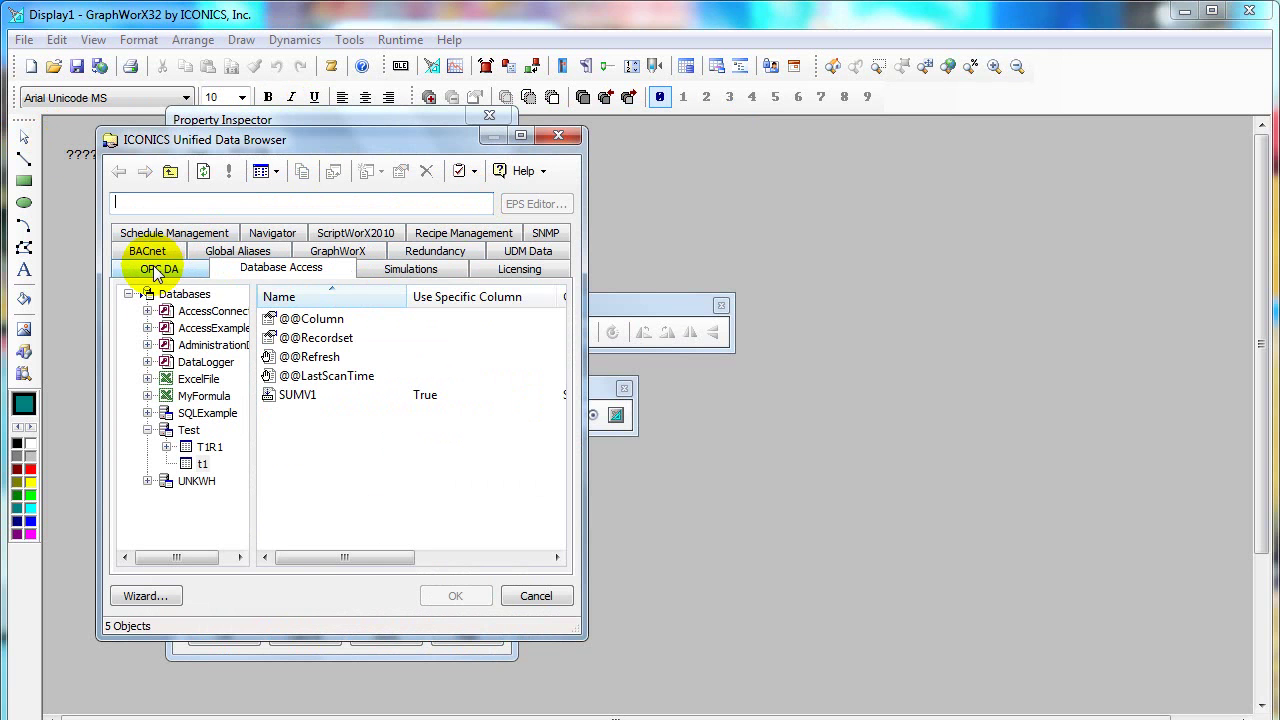
# Browse the OPC DA servers under My Computer to locate ICONICS.Simulator.1
pyautogui.click(155, 270)
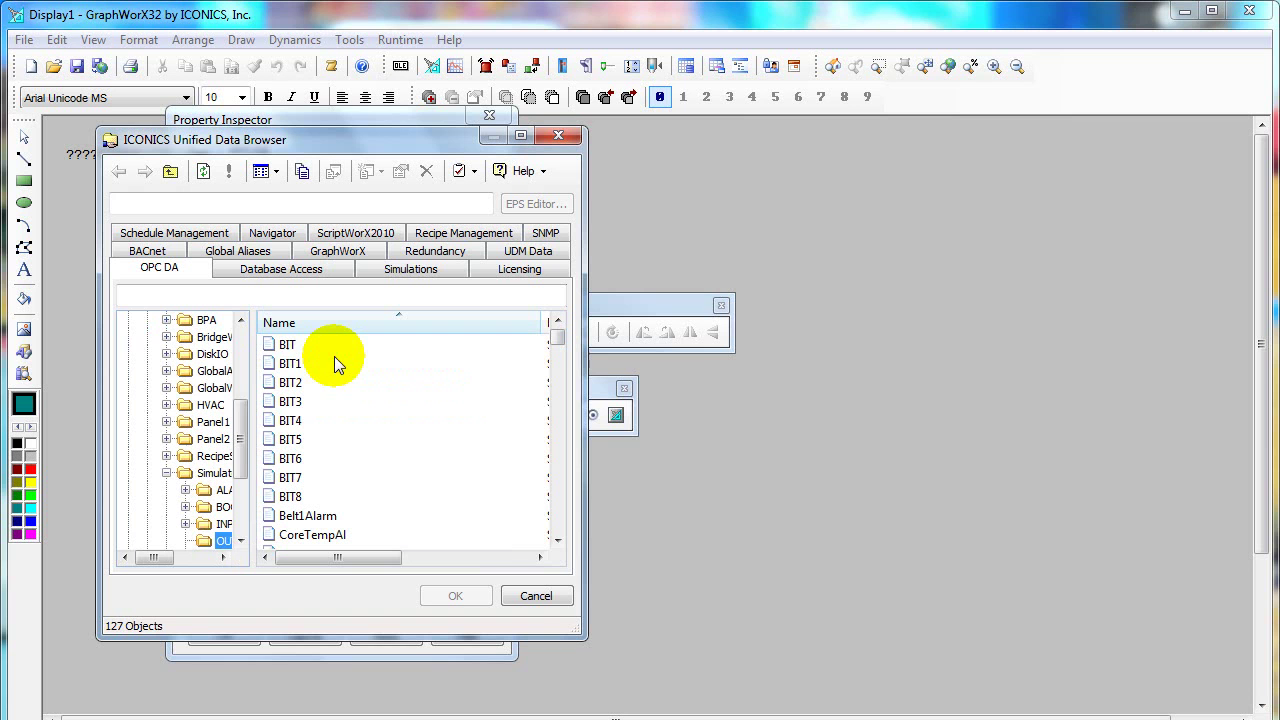
pyautogui.moveTo(242, 428); pyautogui.dragTo(242, 350)
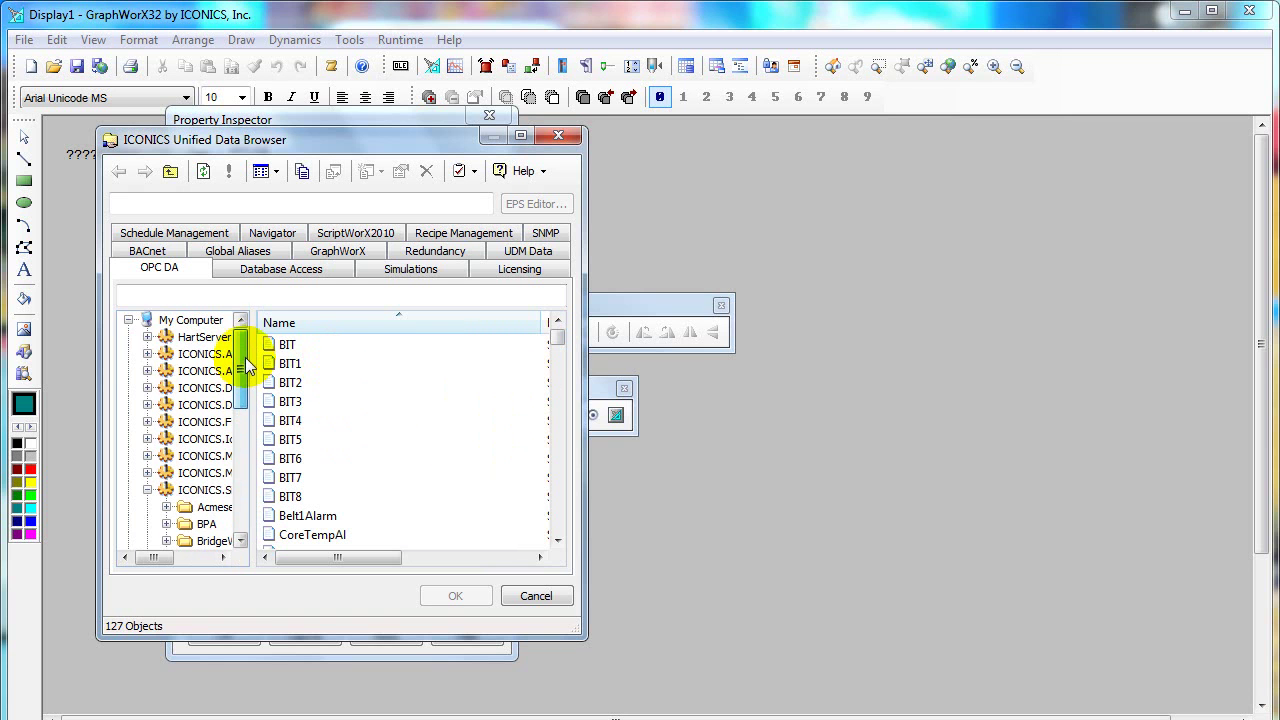
pyautogui.click(128, 320)
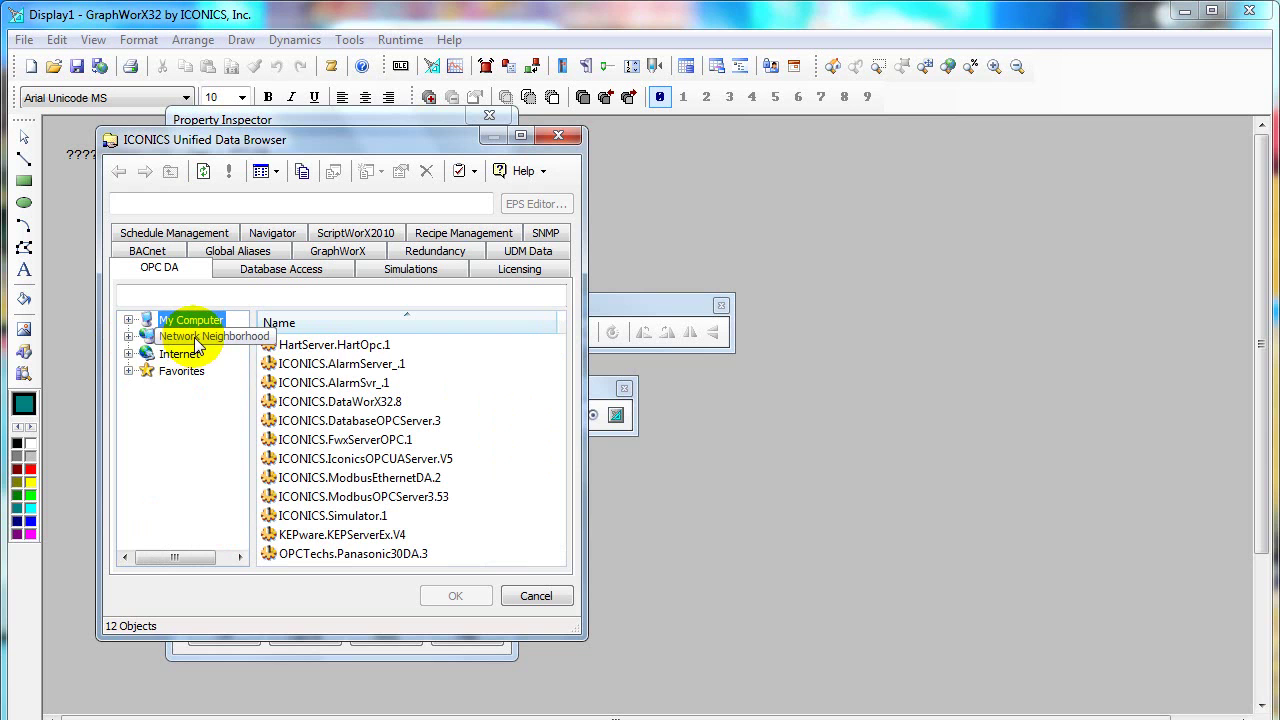
pyautogui.doubleClick(196, 340)
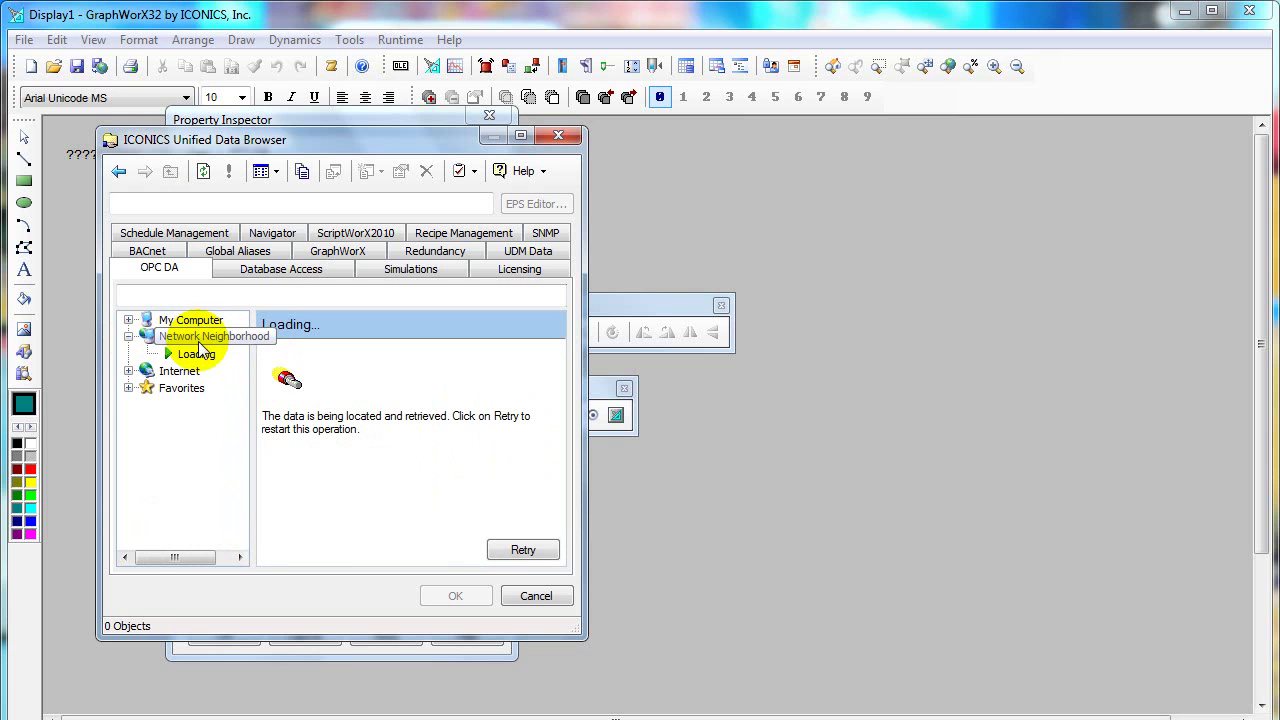
pyautogui.click(182, 371)
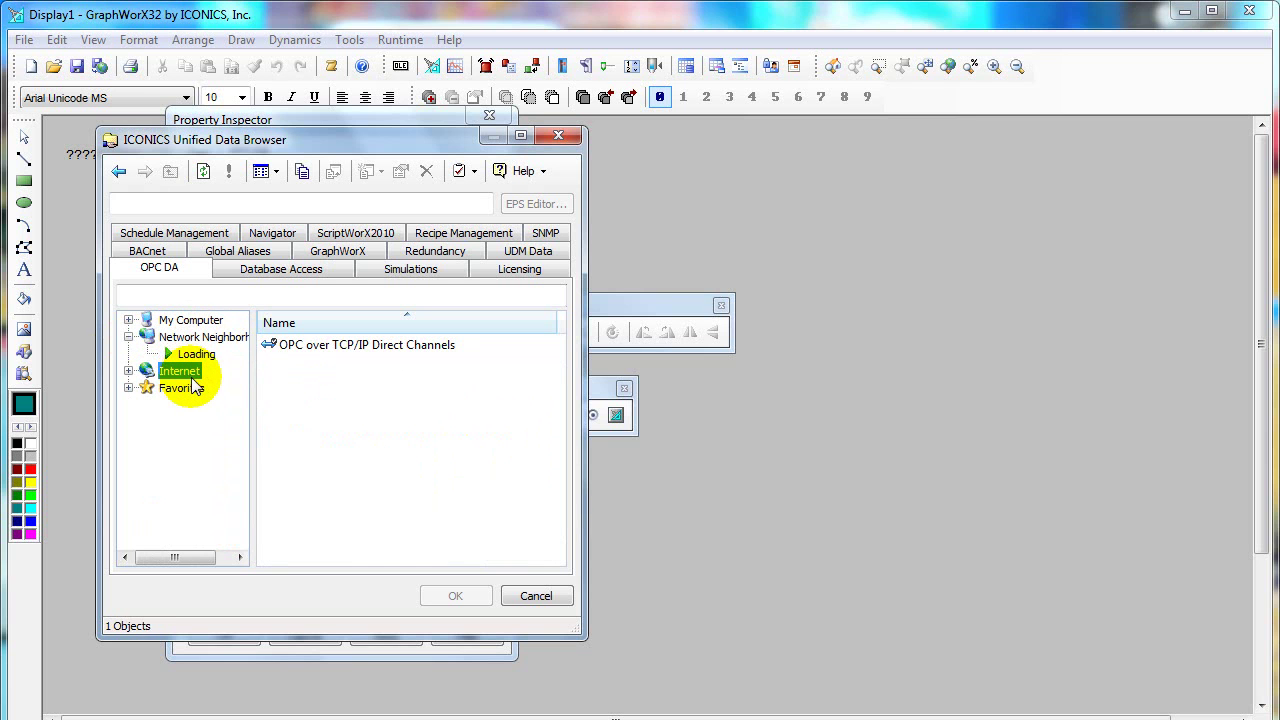
pyautogui.click(186, 322)
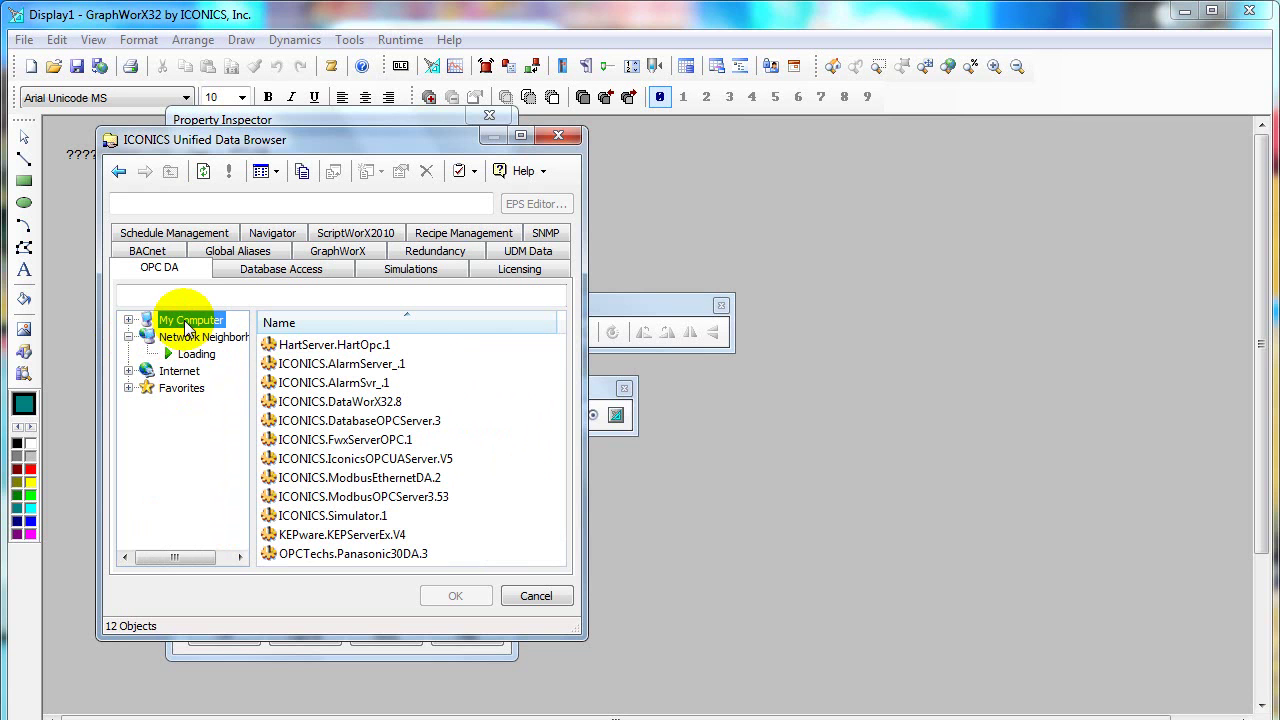
pyautogui.click(128, 321)
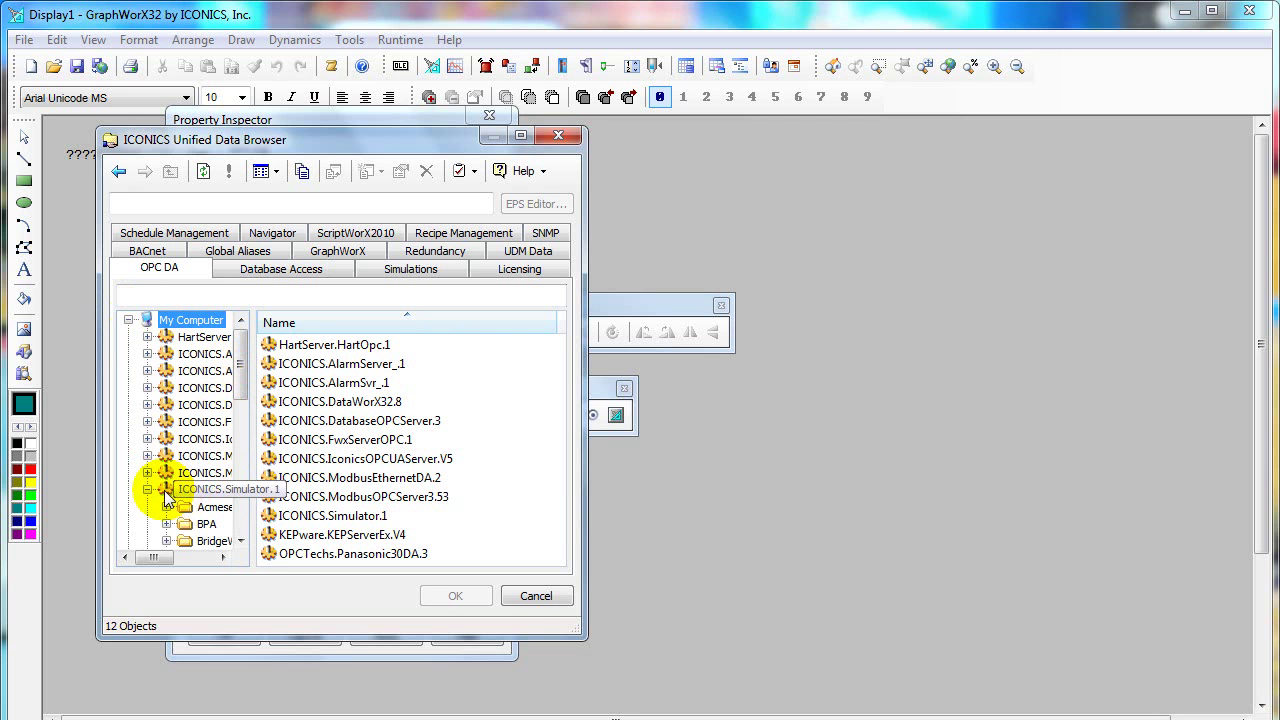
pyautogui.click(147, 489)
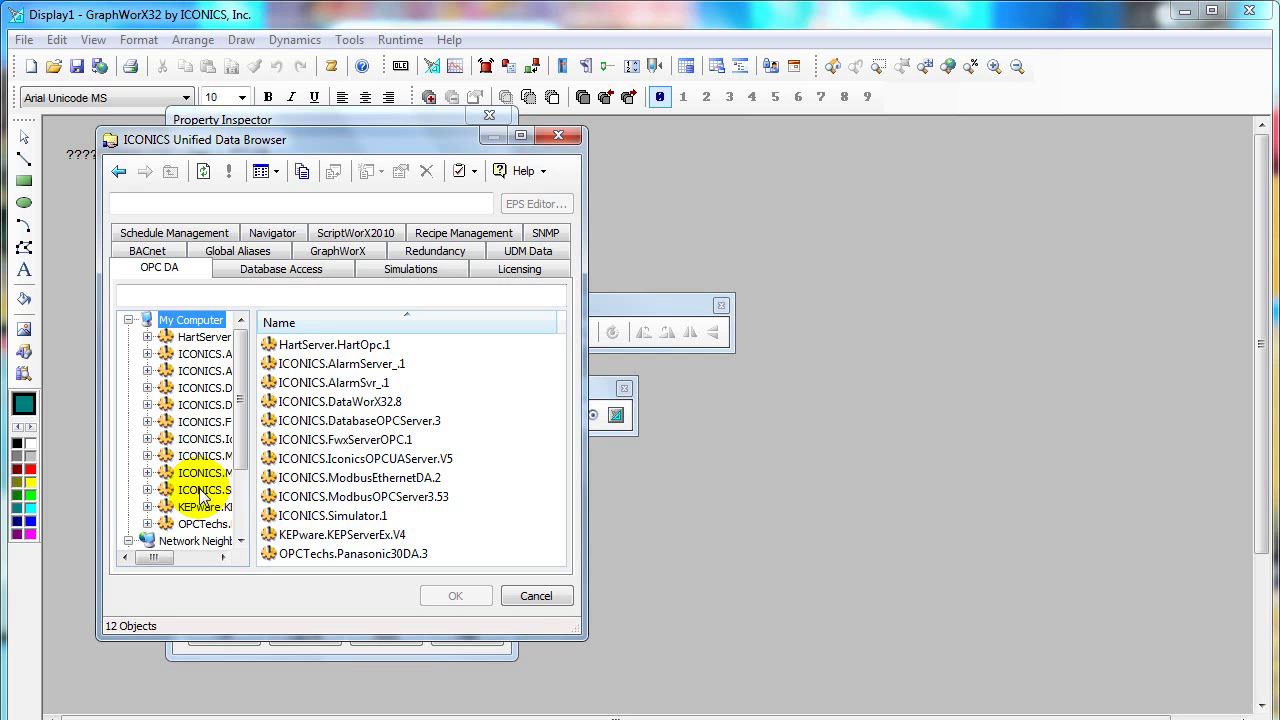
# Select the SimulatePLC > Random tag on ICONICS.Simulator.1 and confirm it as the data source
pyautogui.moveTo(253, 480); pyautogui.dragTo(288, 480)
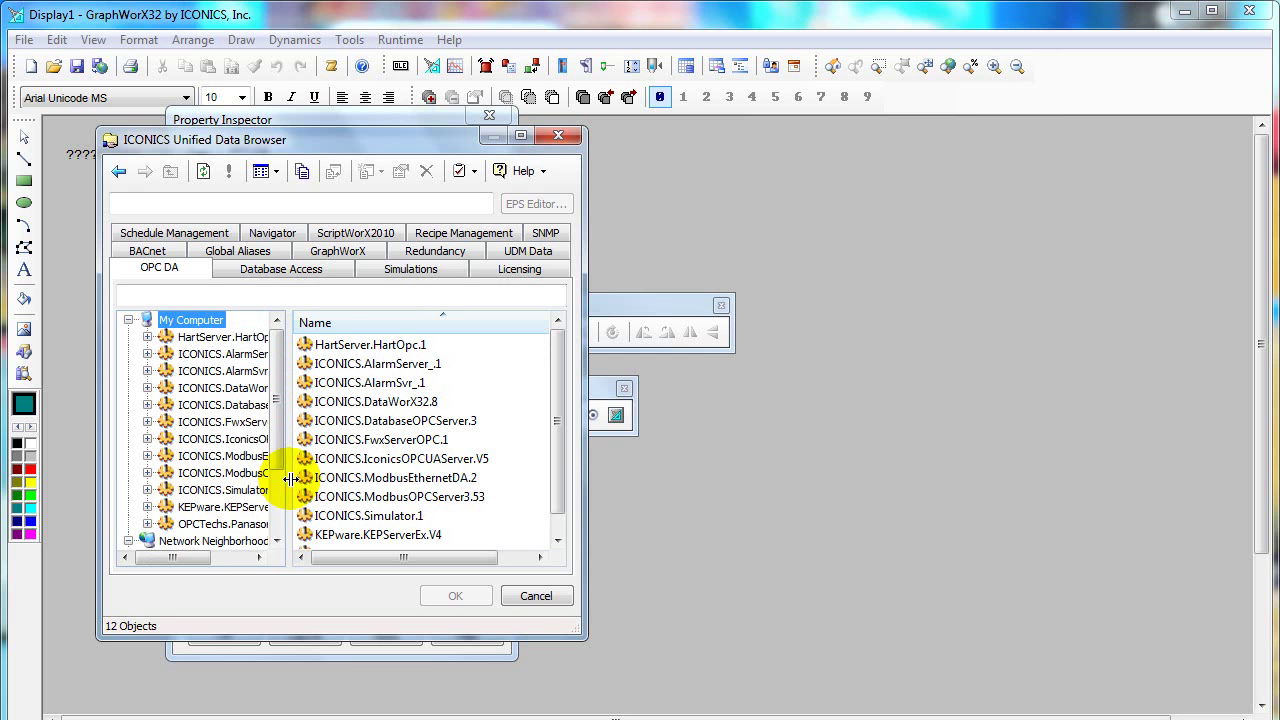
pyautogui.click(240, 490)
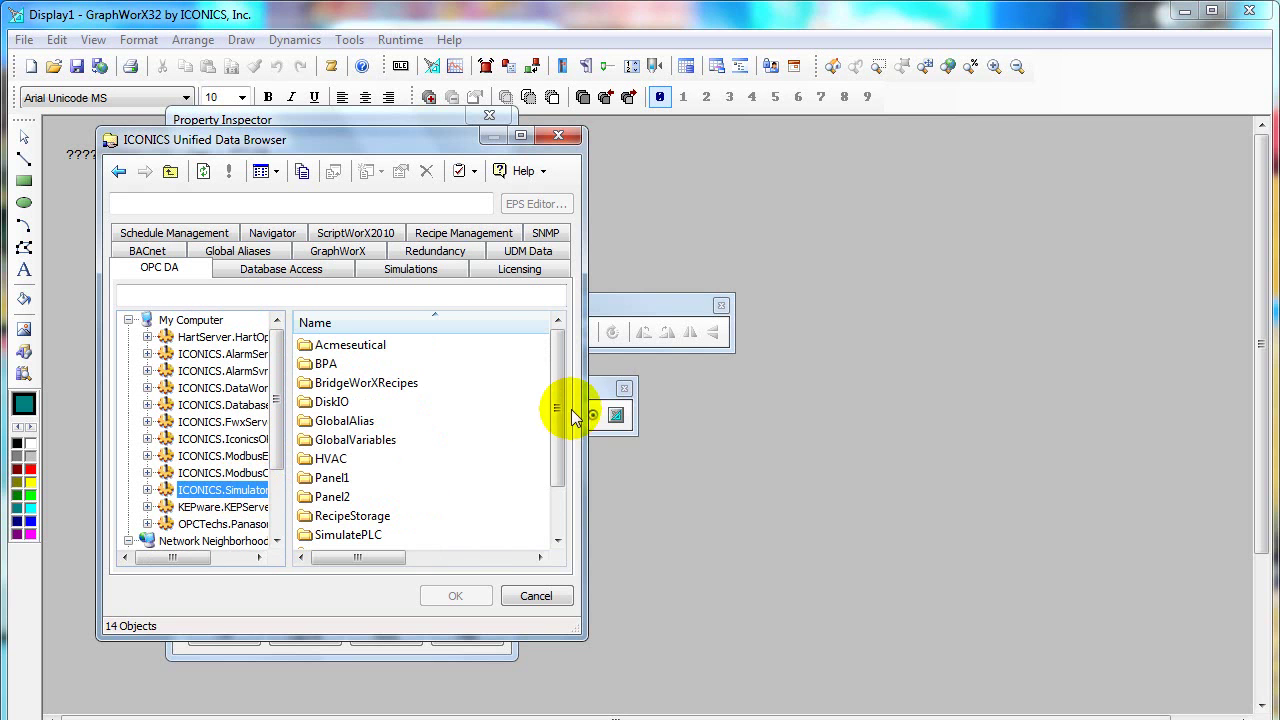
pyautogui.moveTo(560, 400); pyautogui.dragTo(560, 480)
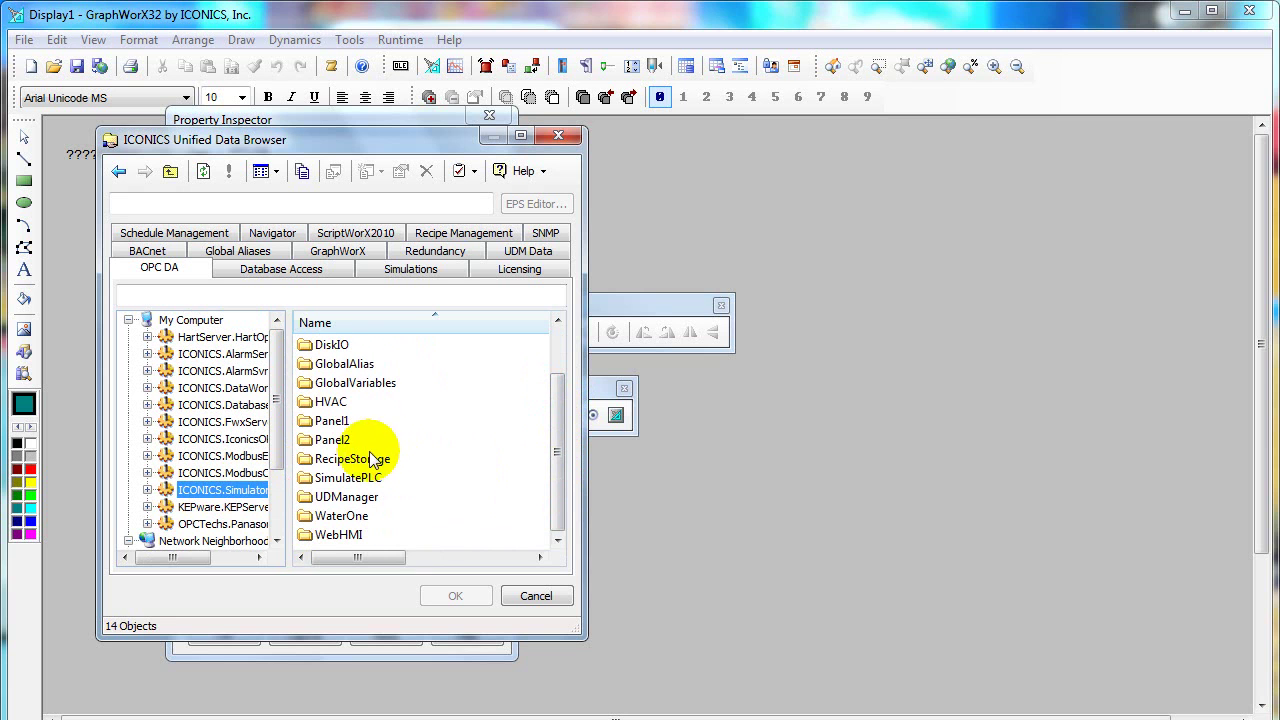
pyautogui.click(357, 480)
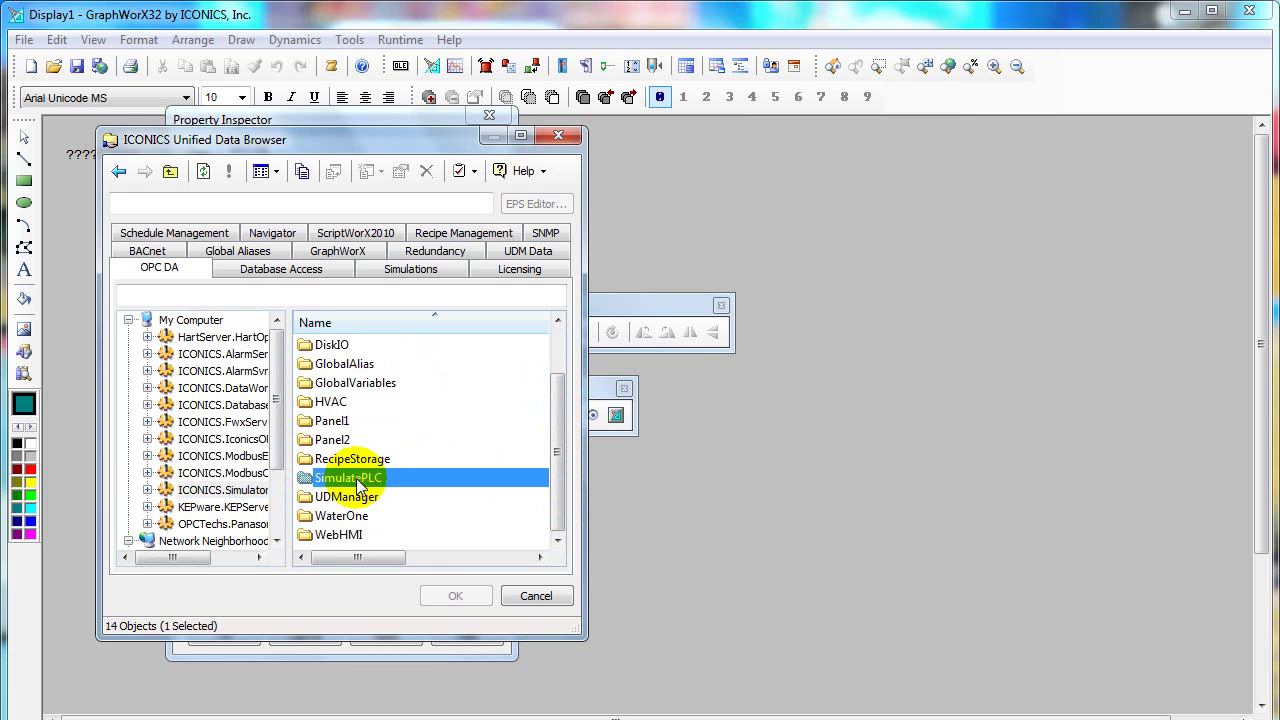
pyautogui.doubleClick(348, 478)
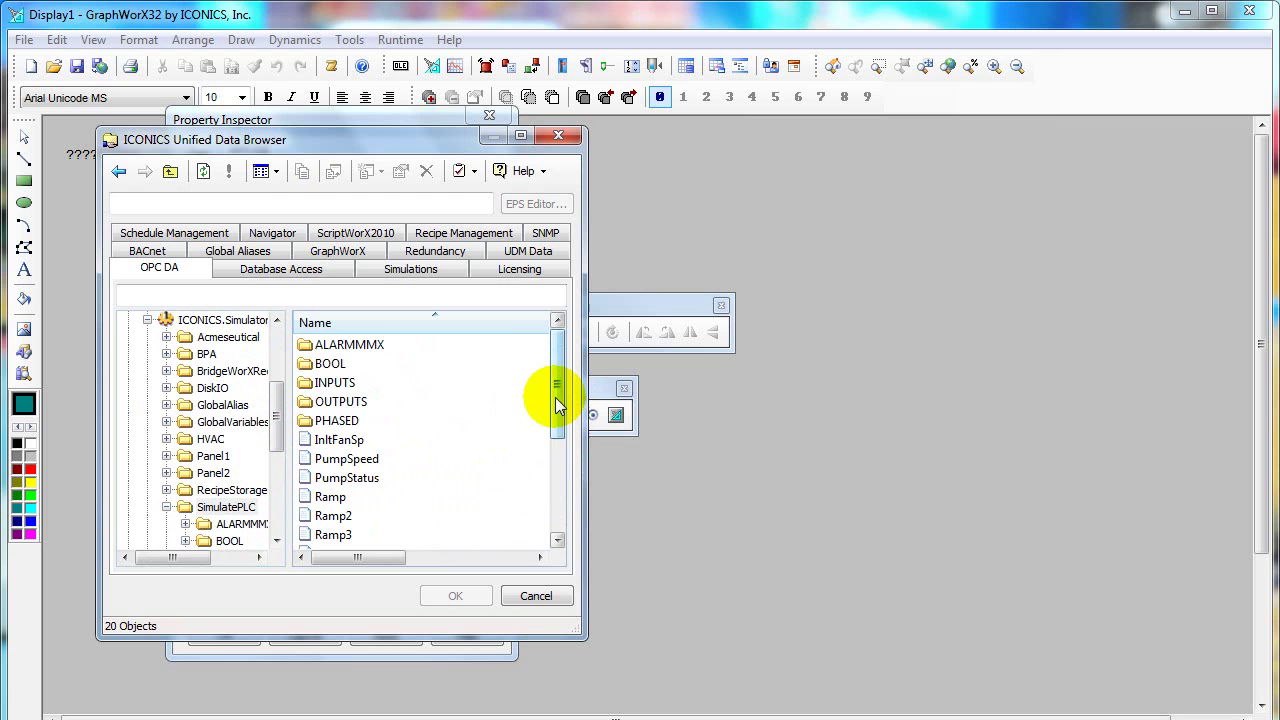
pyautogui.moveTo(557, 397); pyautogui.dragTo(560, 466)
pyautogui.click(325, 478)
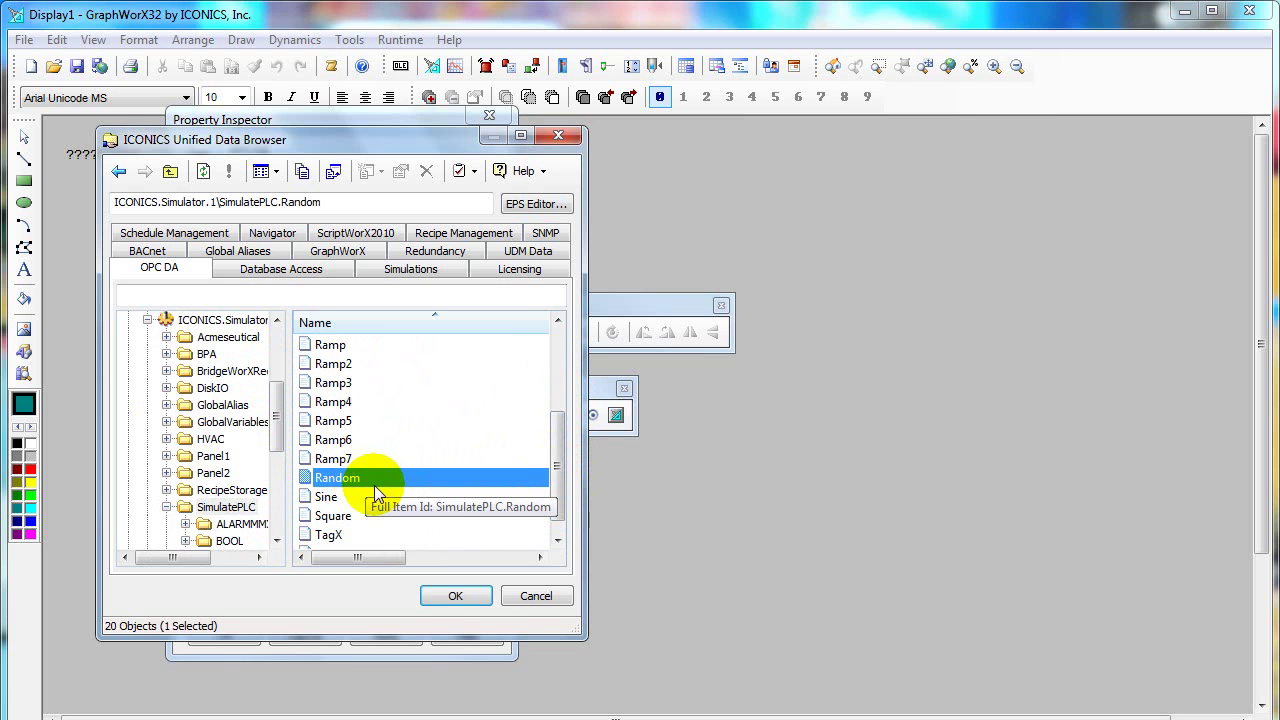
pyautogui.click(453, 597)
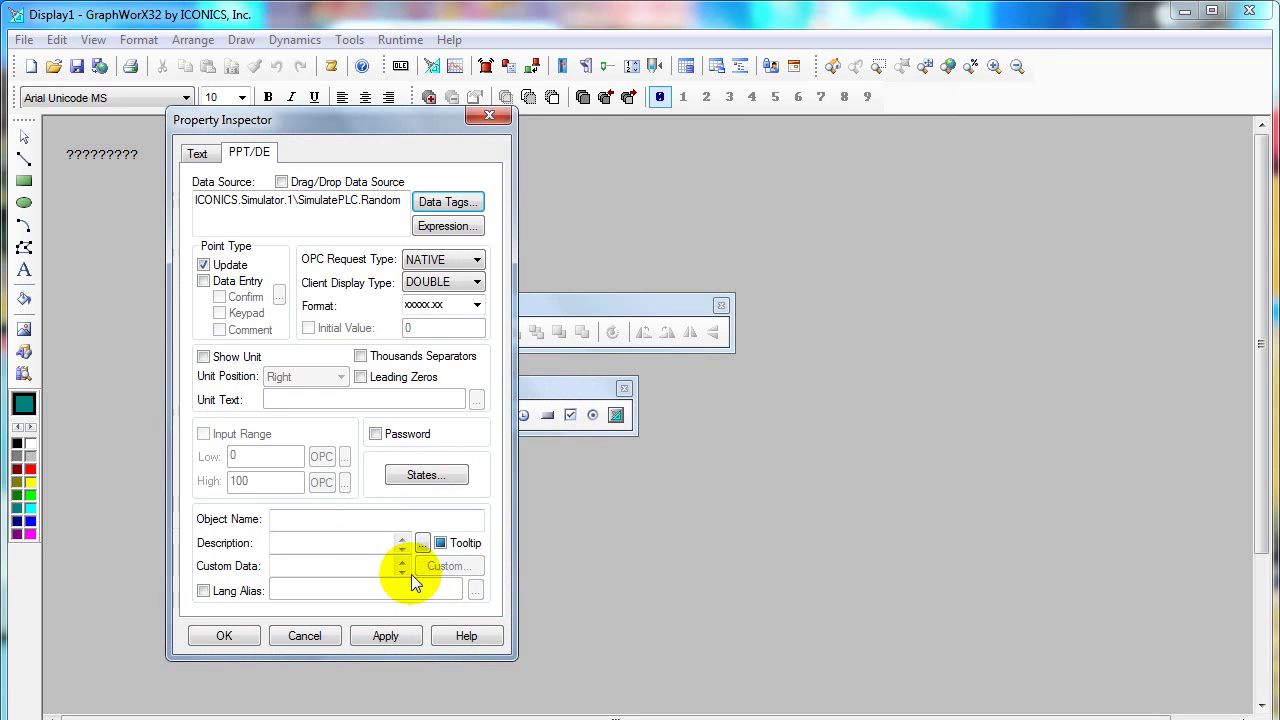
# Apply the process point settings, enlarge its text to size 45, and run the display live
pyautogui.click(226, 636)
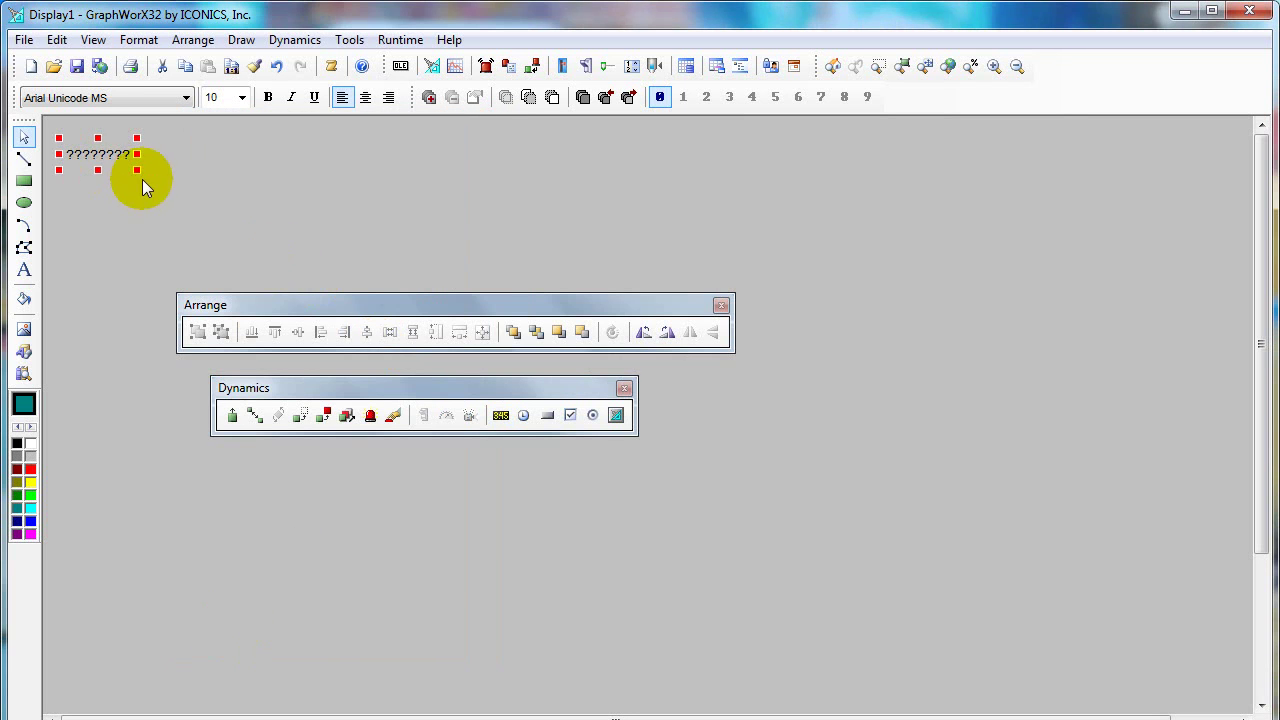
pyautogui.moveTo(137, 170); pyautogui.dragTo(311, 257)
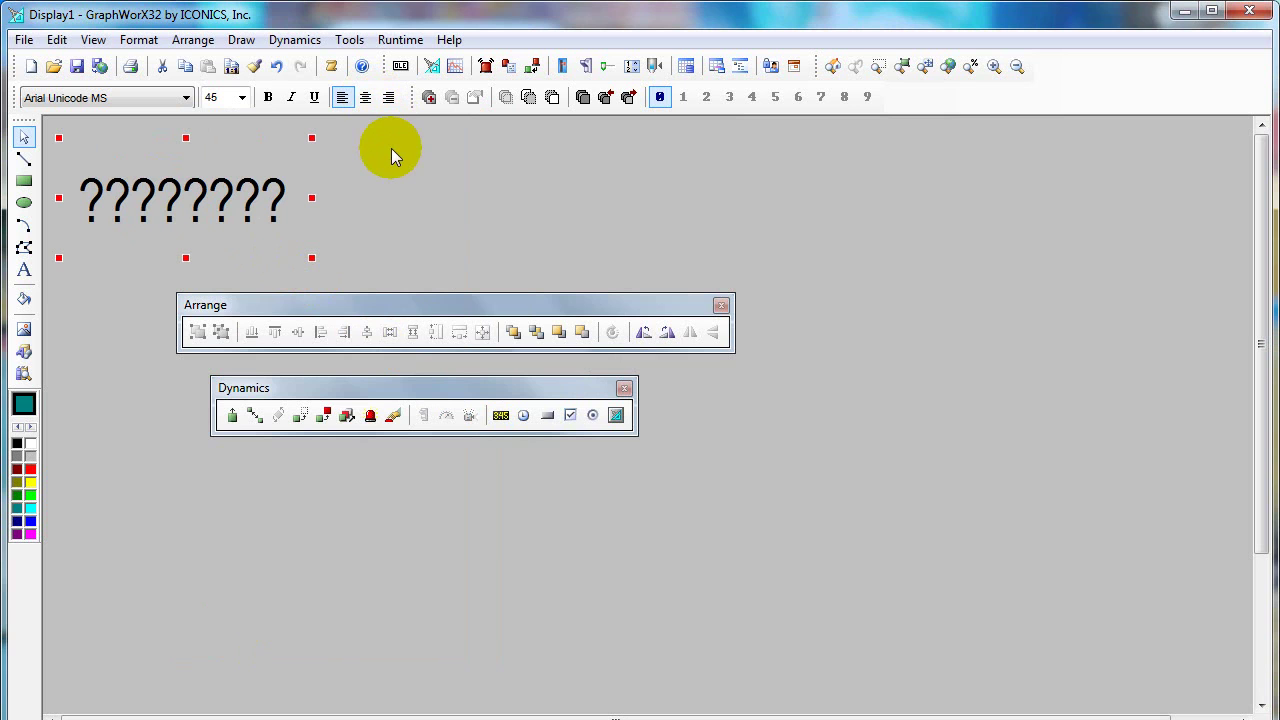
pyautogui.click(400, 40)
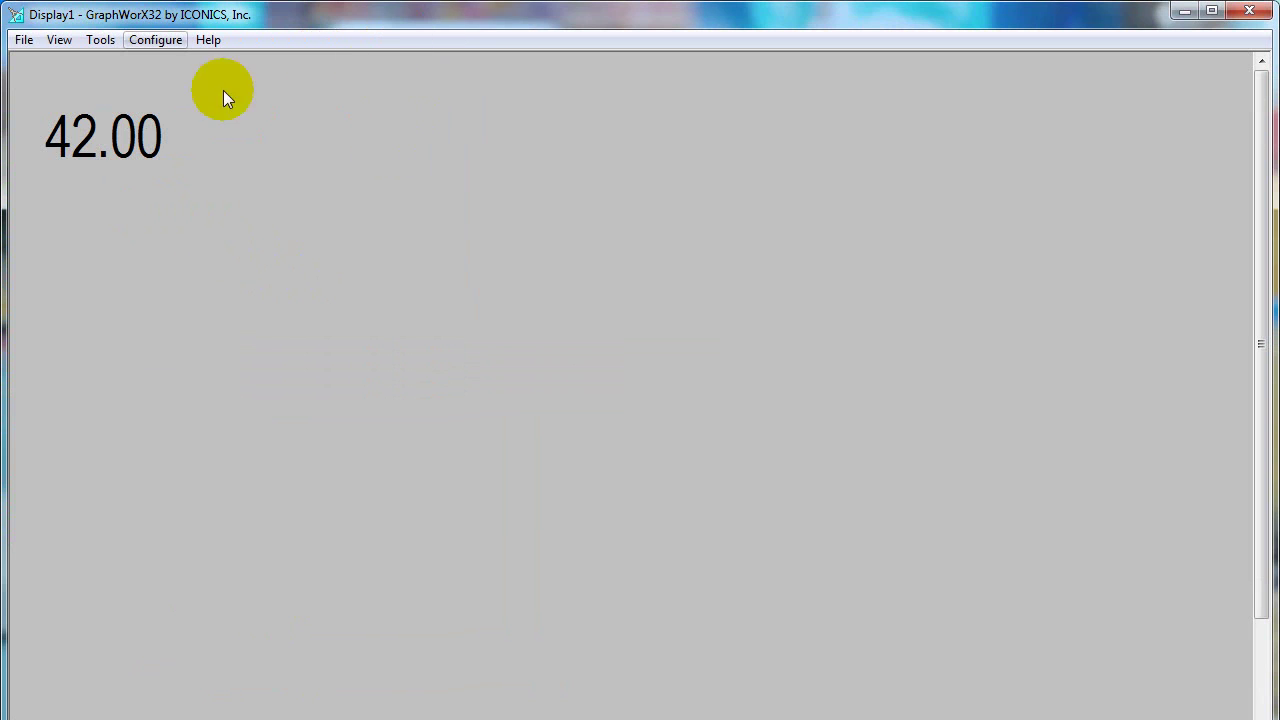
# Return to configure mode, recheck runtime with Ctrl+R, then toggle back to editing
pyautogui.moveTo(105, 140)
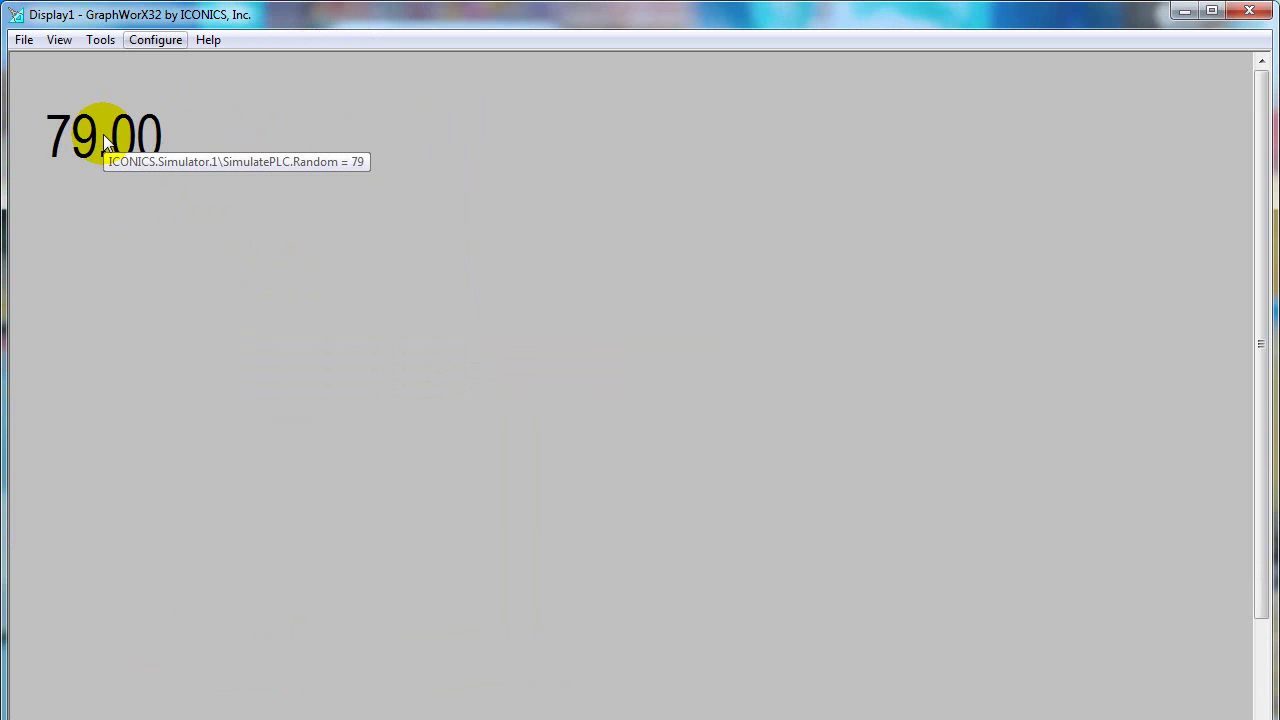
pyautogui.click(152, 42)
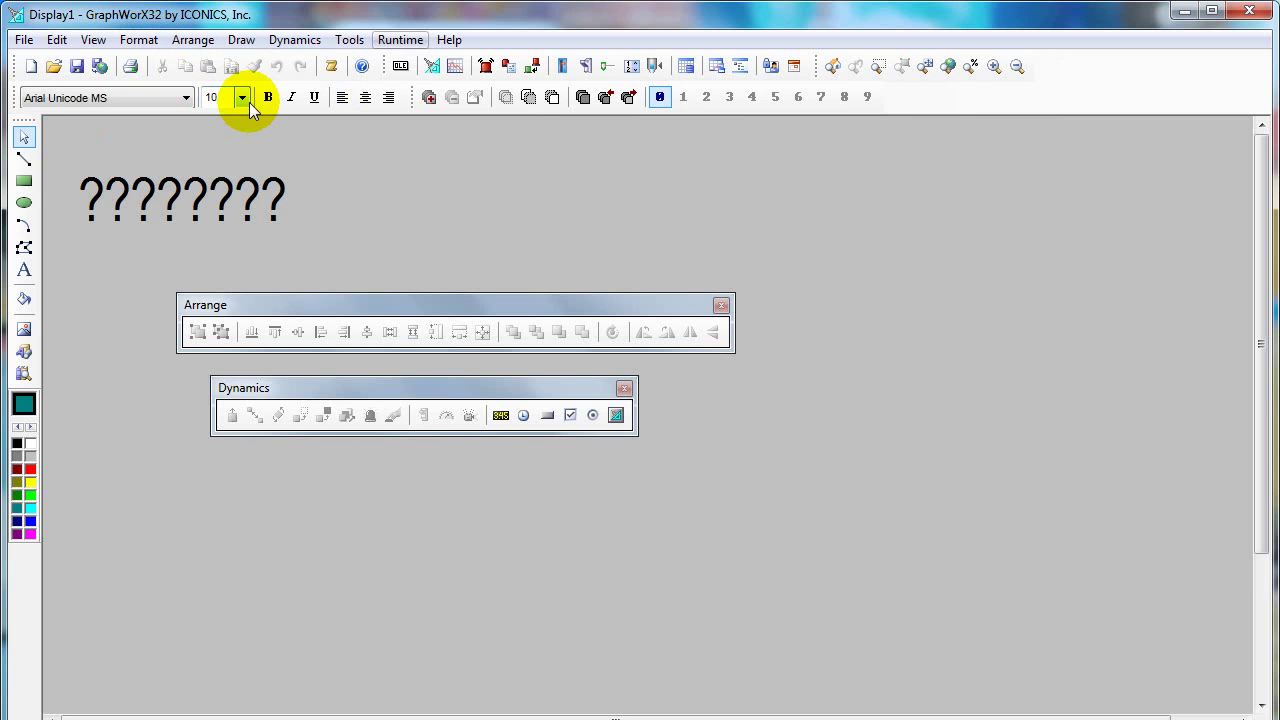
pyautogui.hotkey('ctrl', 'r')
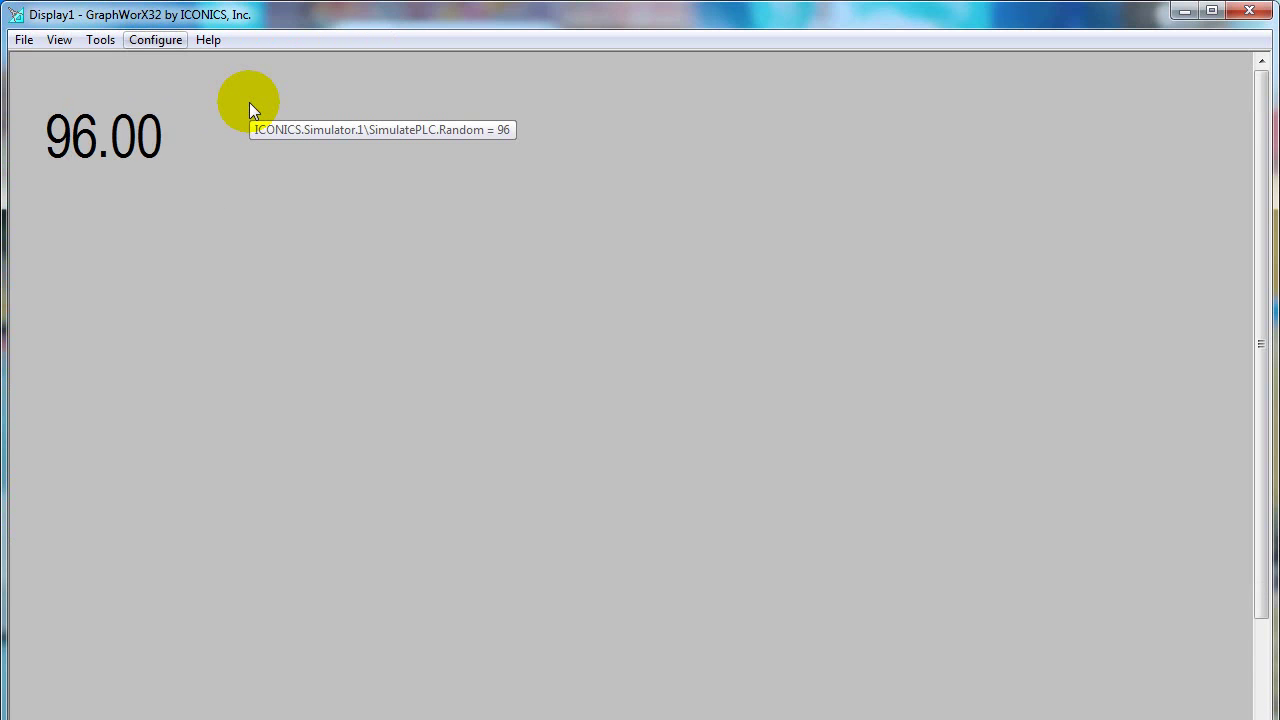
pyautogui.hotkey('ctrl', 'r')
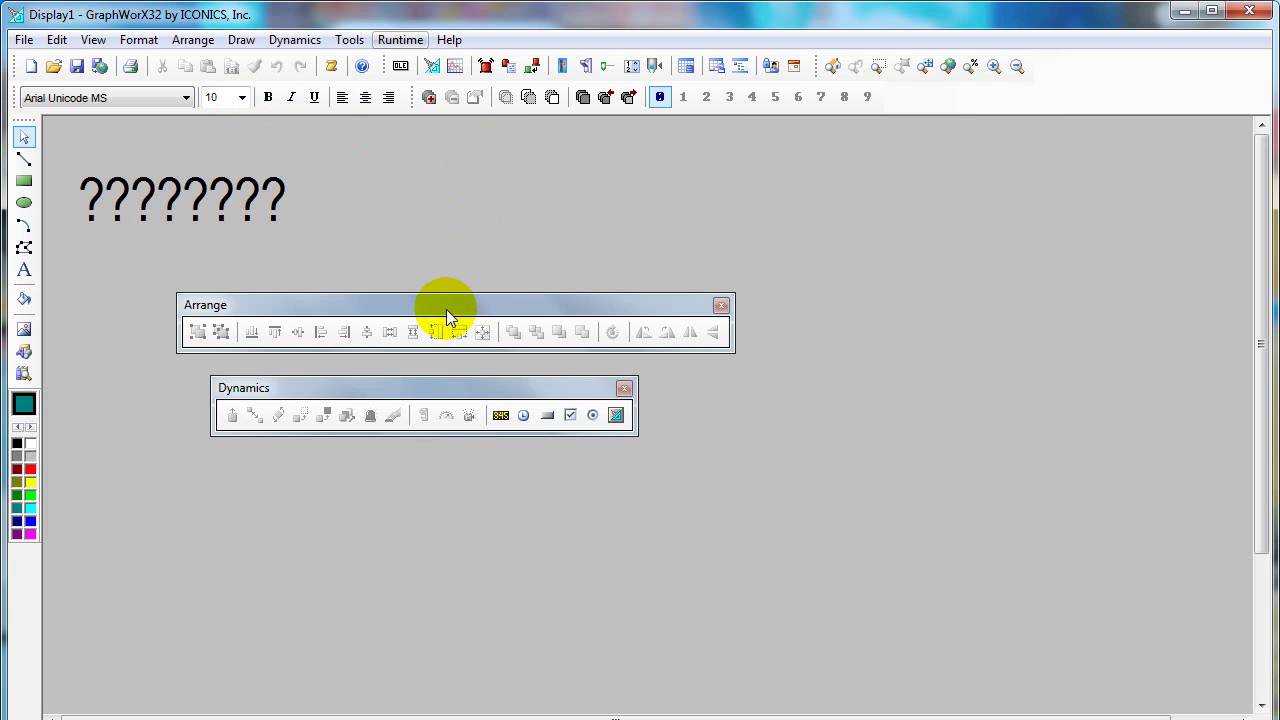
# Place a second value display and link it to SimulatePLC.OUTPUTS.FLOAT
pyautogui.moveTo(446, 309); pyautogui.dragTo(423, 523)
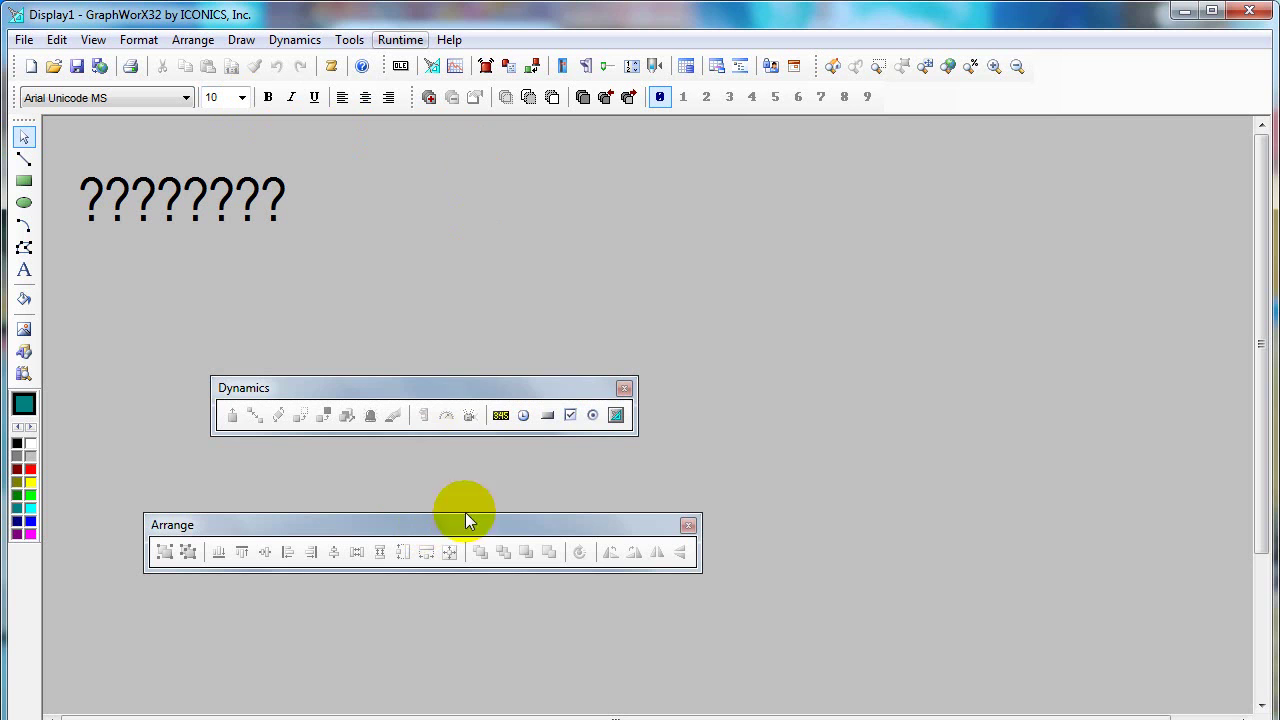
pyautogui.click(499, 415)
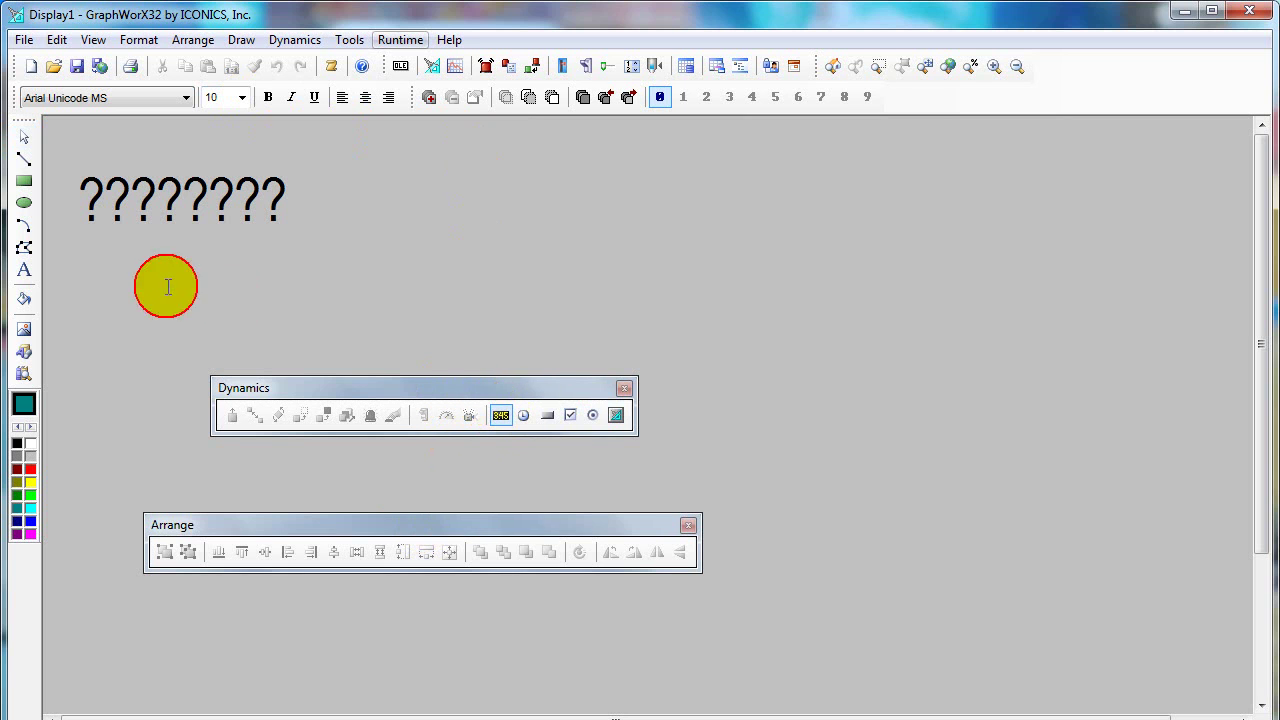
pyautogui.click(90, 262)
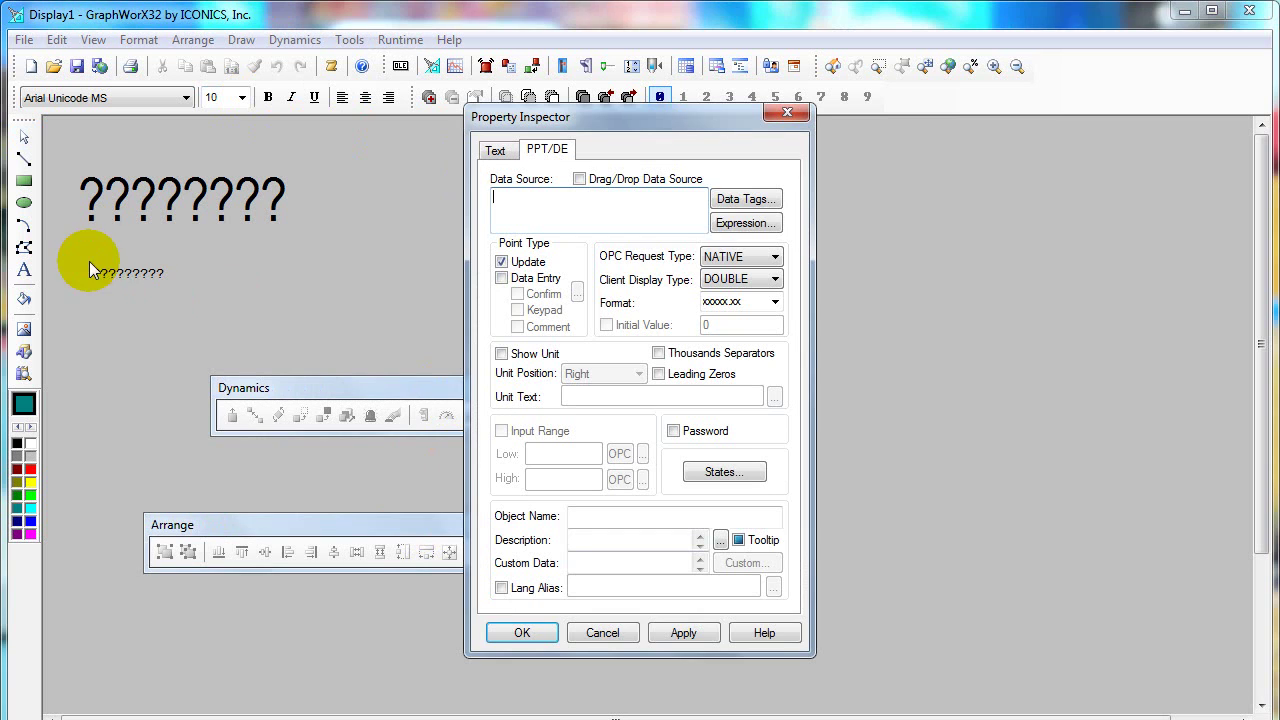
pyautogui.click(733, 203)
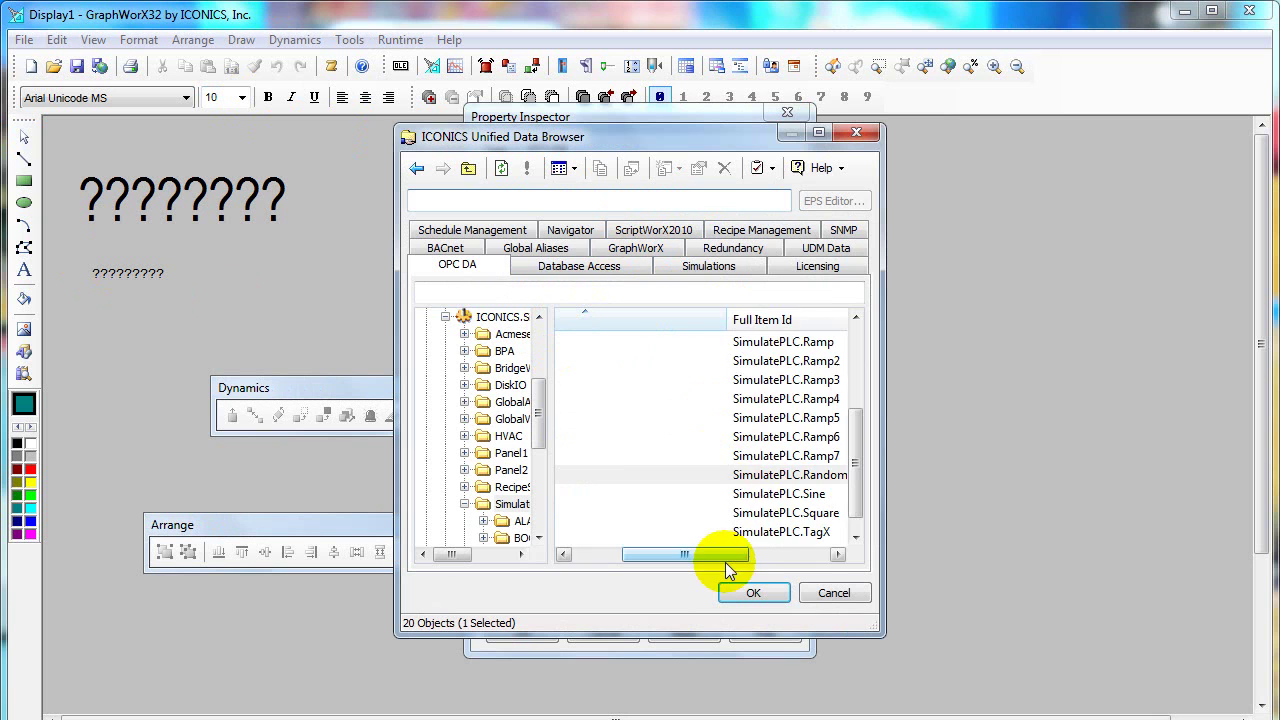
pyautogui.moveTo(700, 556); pyautogui.dragTo(608, 558)
pyautogui.moveTo(857, 429); pyautogui.dragTo(857, 355)
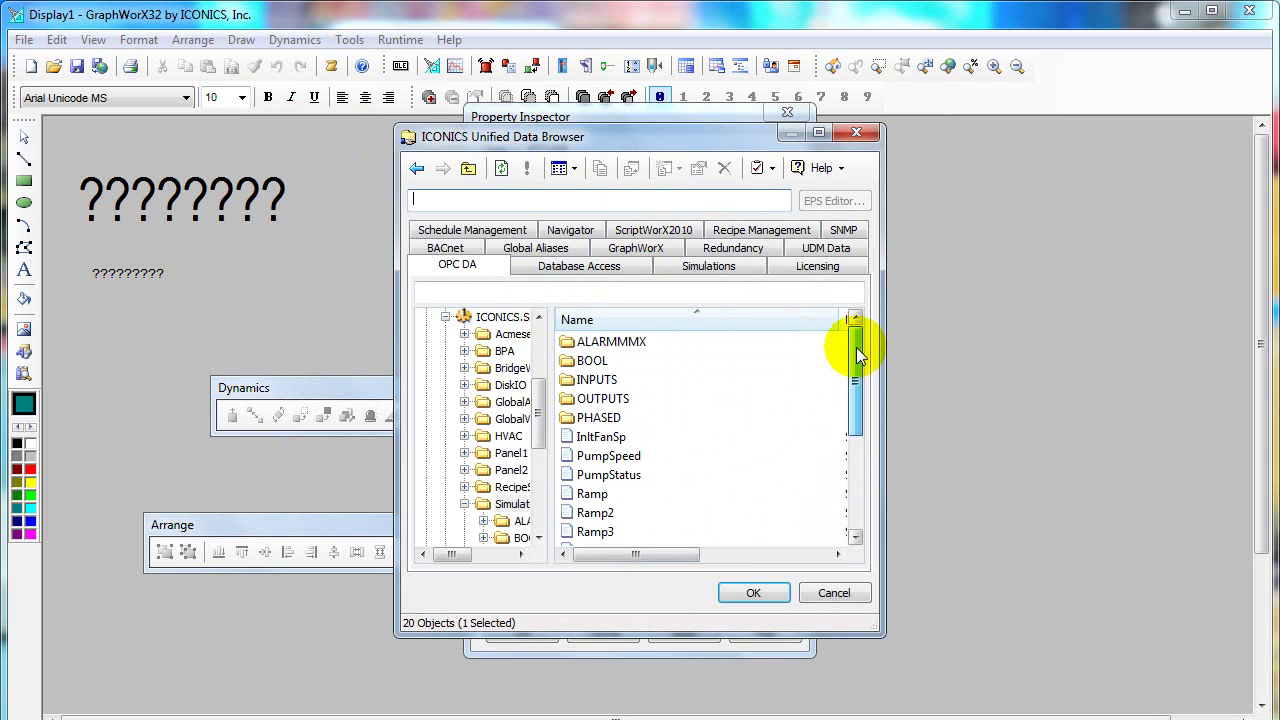
pyautogui.click(603, 399)
pyautogui.doubleClick(603, 399)
pyautogui.click(598, 435)
pyautogui.scroll(-2, 605, 425)
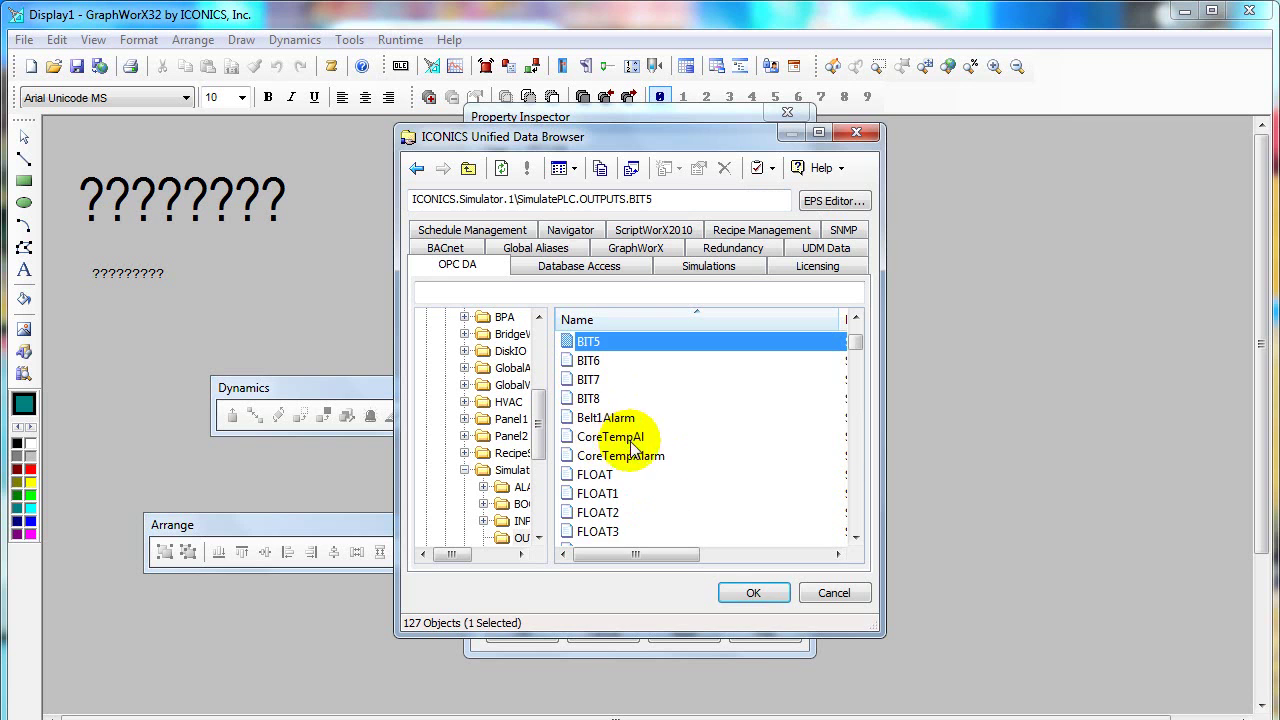
pyautogui.click(615, 476)
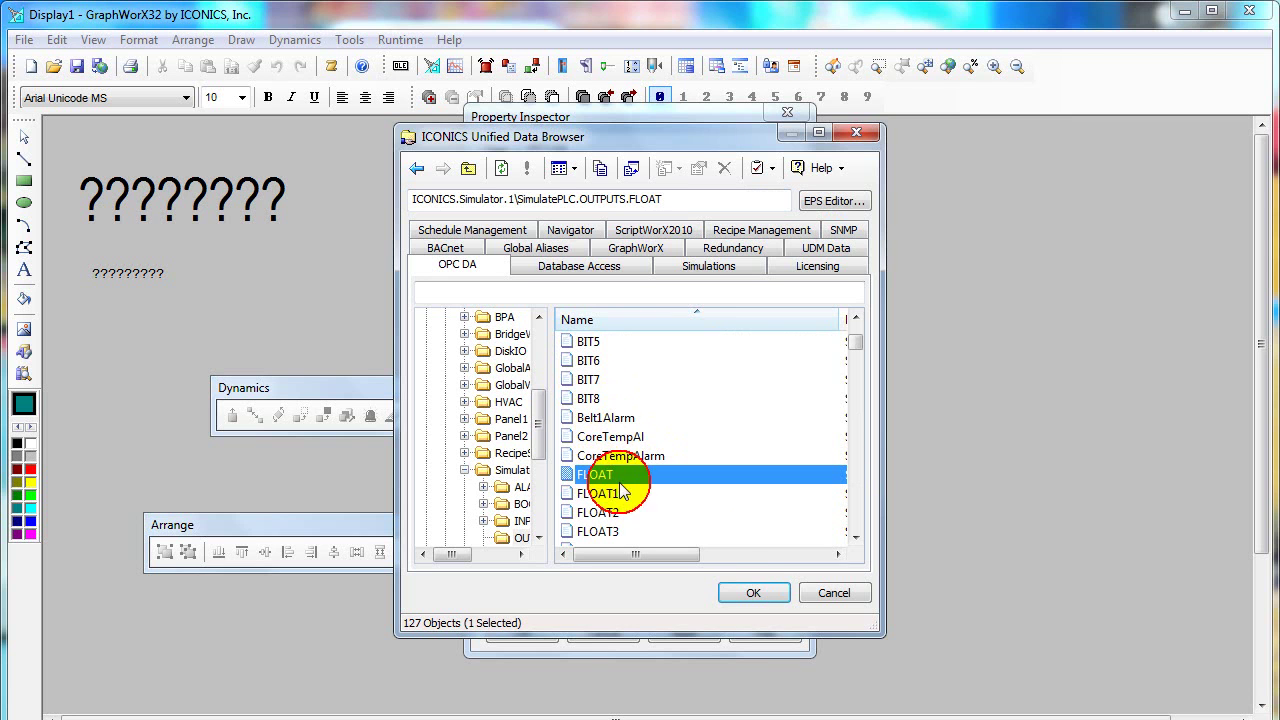
pyautogui.click(748, 593)
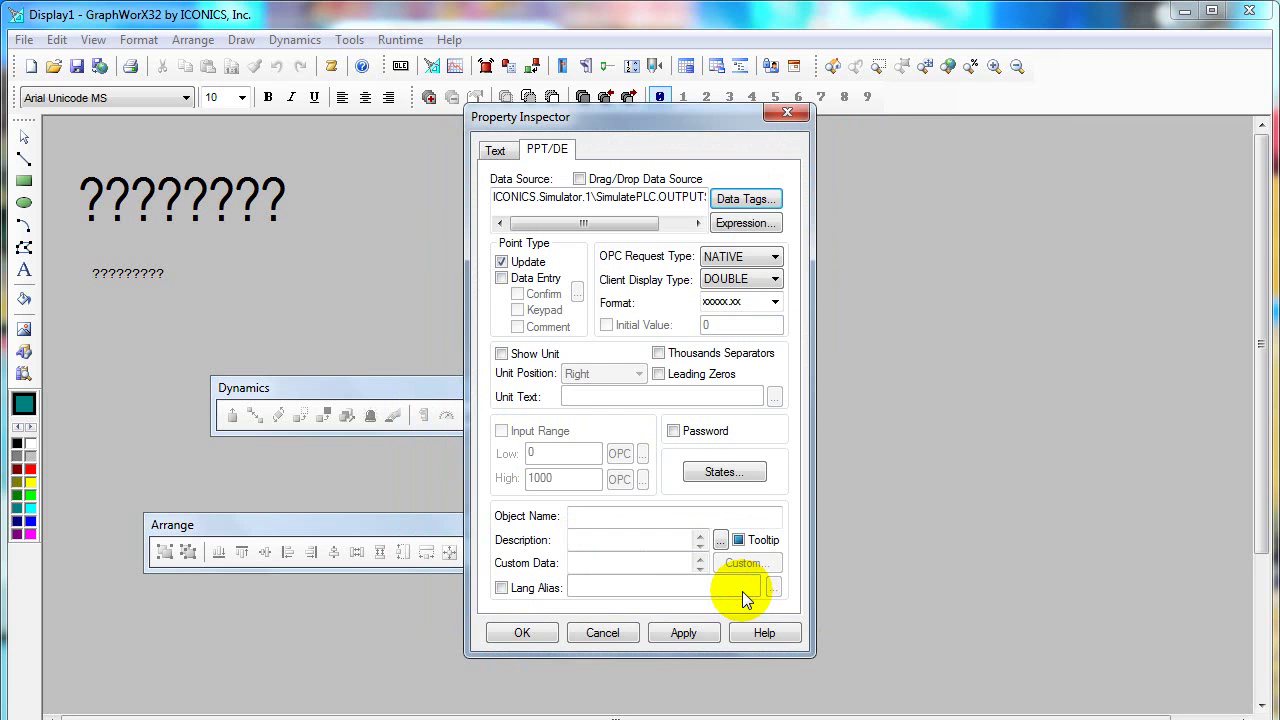
# Enable data entry on it, enlarge its text, and run the display live
pyautogui.click(502, 278)
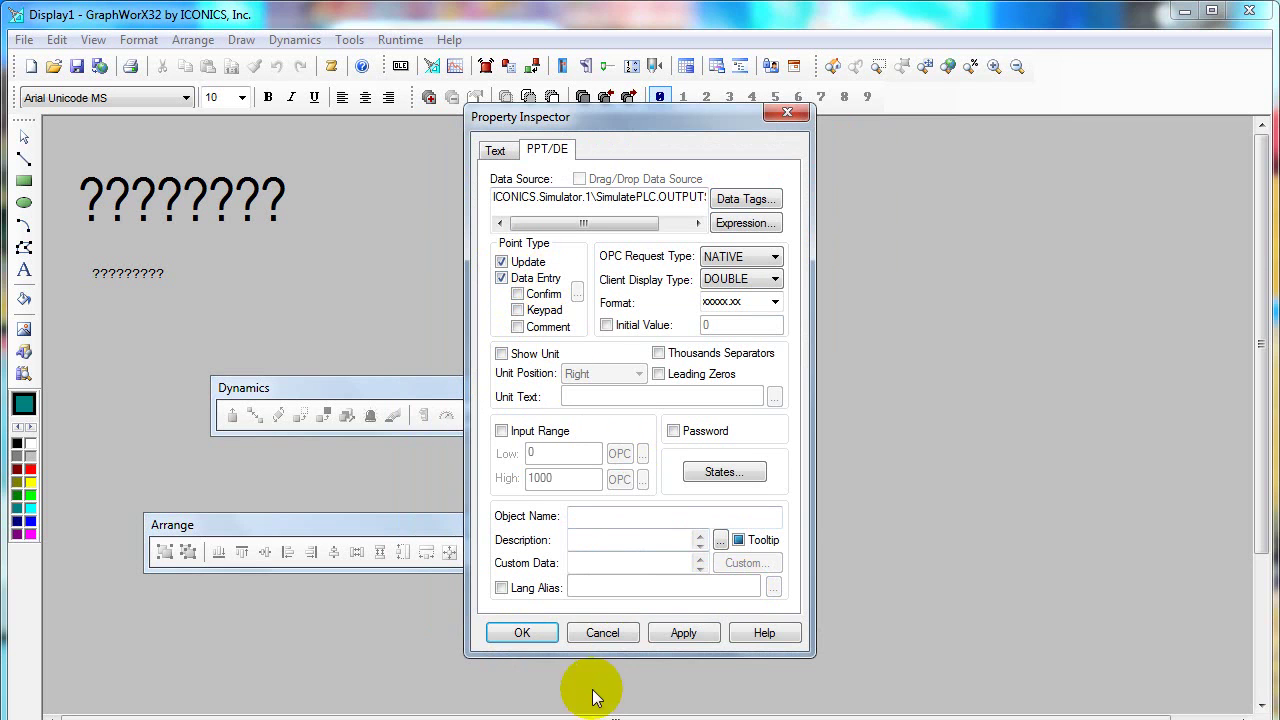
pyautogui.click(541, 637)
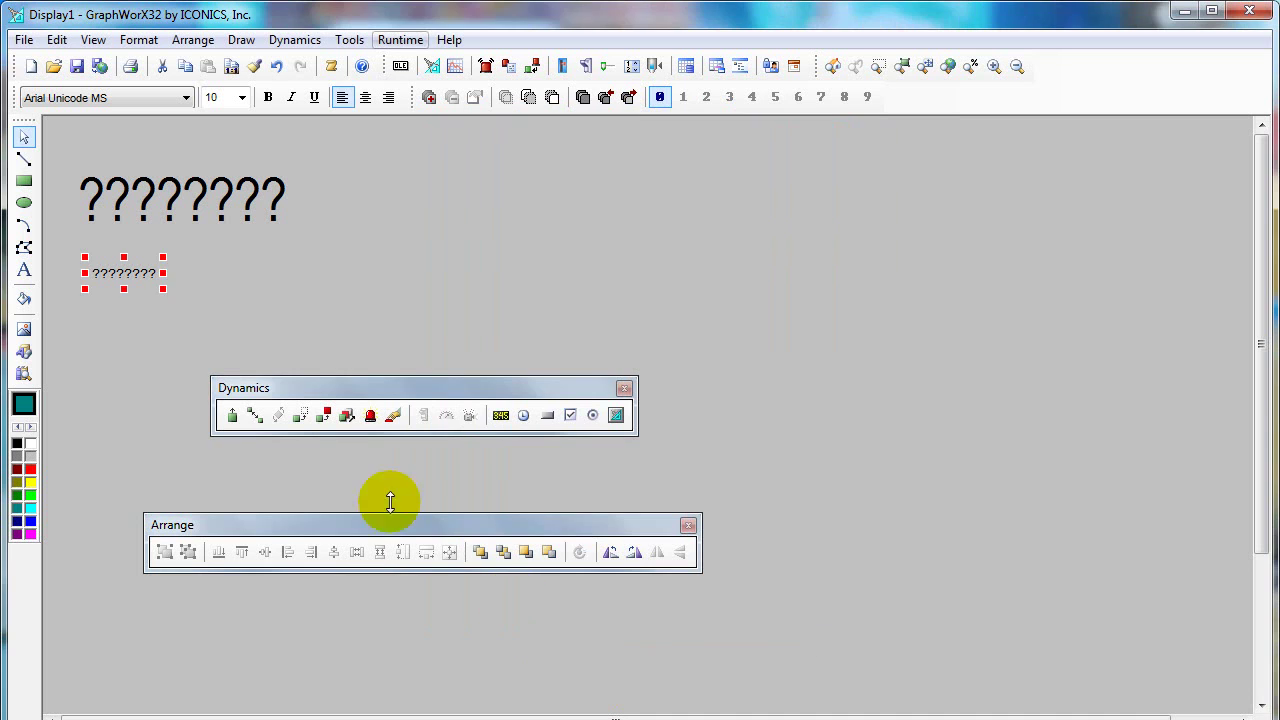
pyautogui.moveTo(162, 289); pyautogui.dragTo(292, 347)
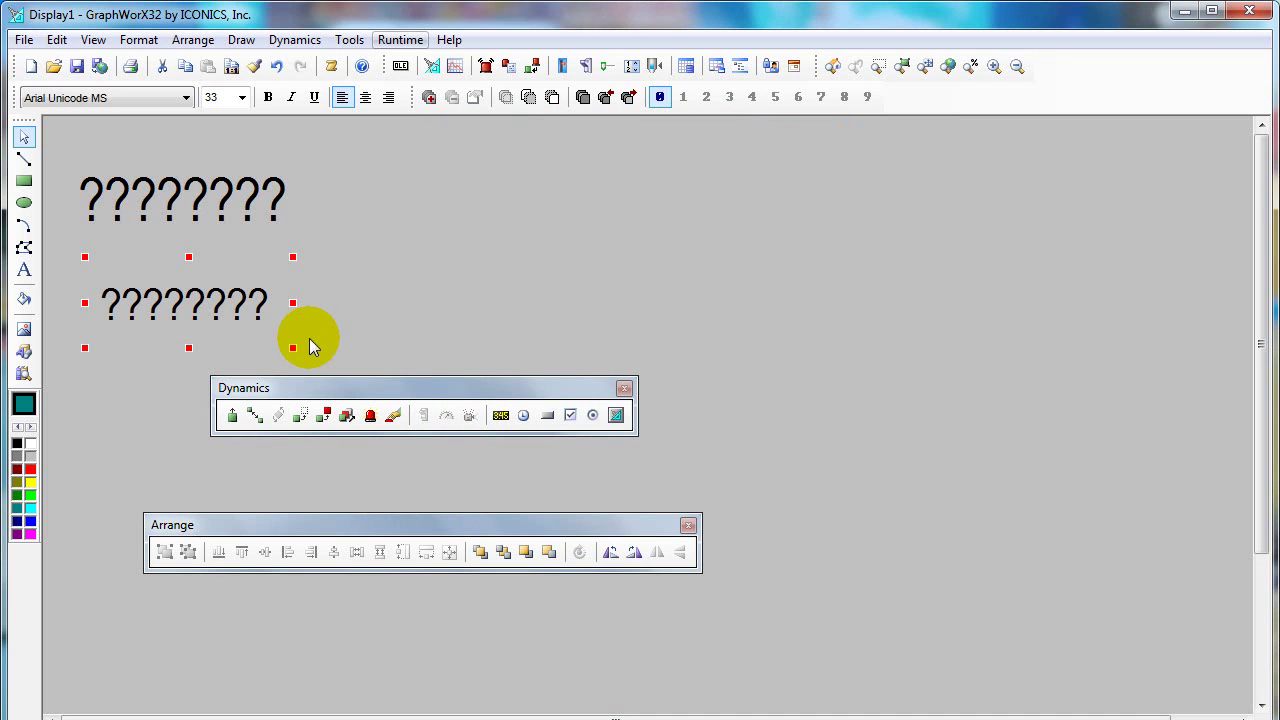
pyautogui.click(401, 40)
pyautogui.moveTo(232, 266)
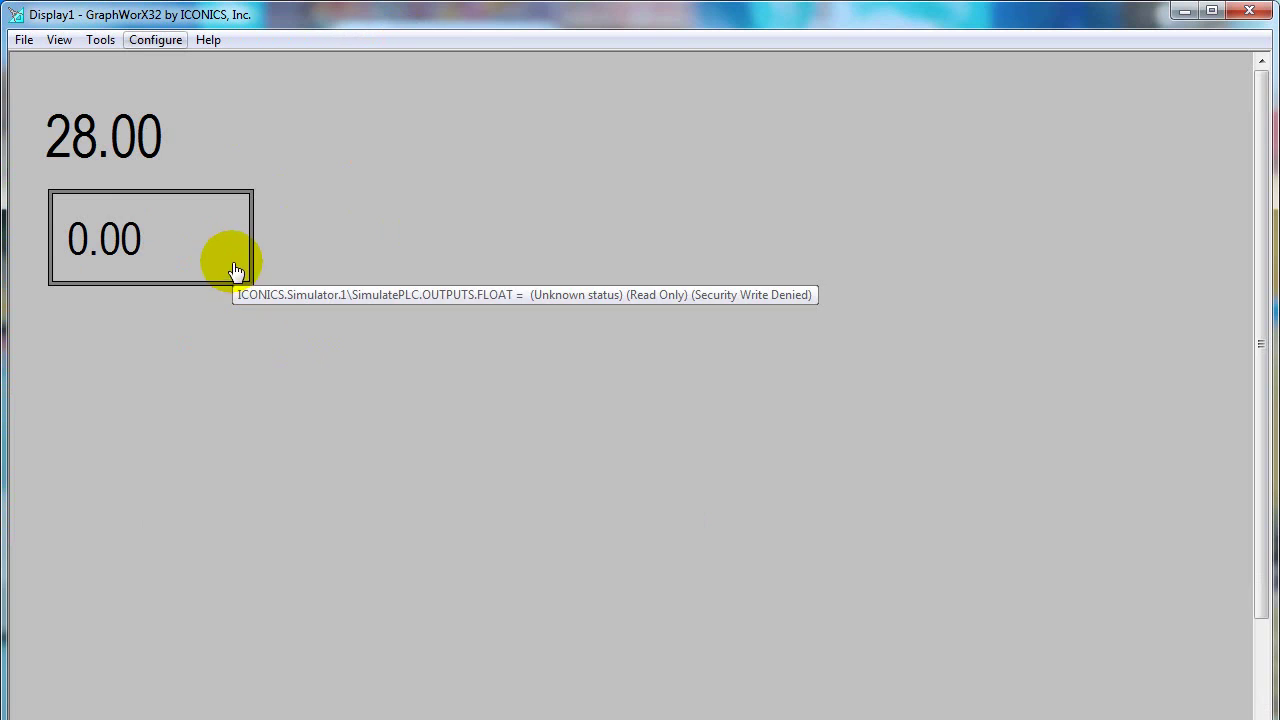
# In runtime, write 456 and then 45 to the FLOAT entry field, then return to configure mode
pyautogui.click(107, 246)
pyautogui.write('456')
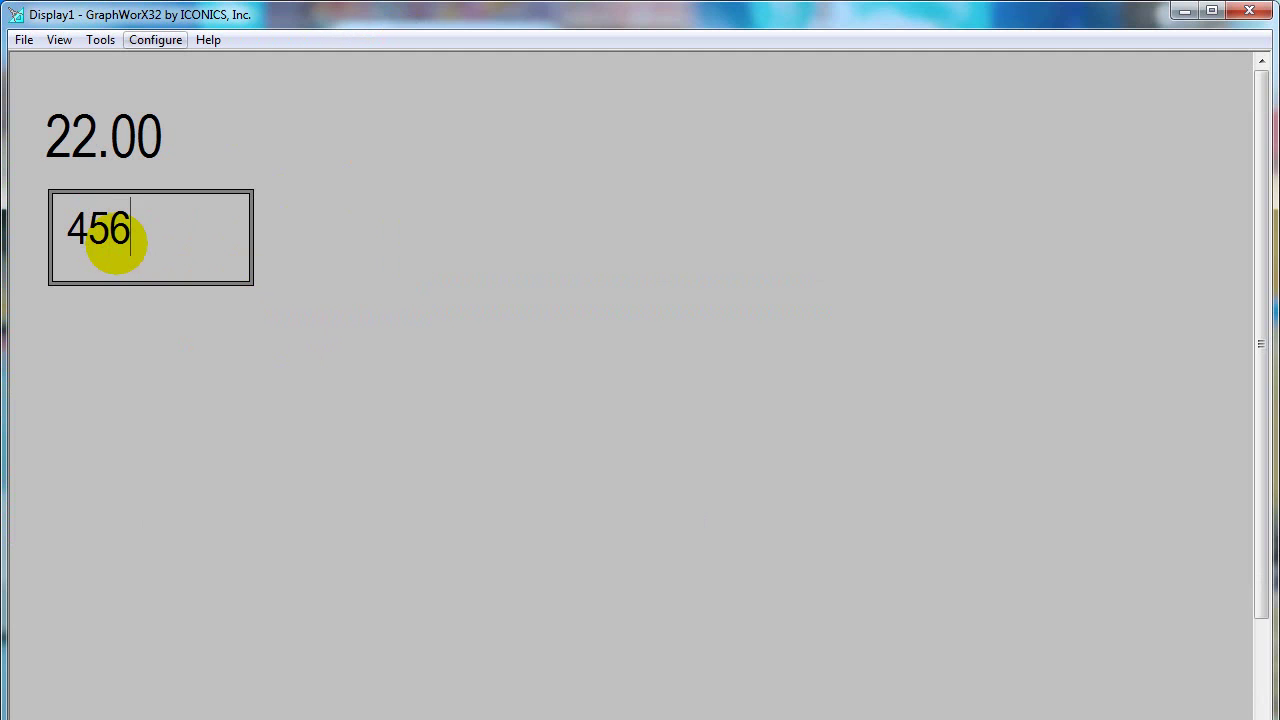
pyautogui.press('Return')
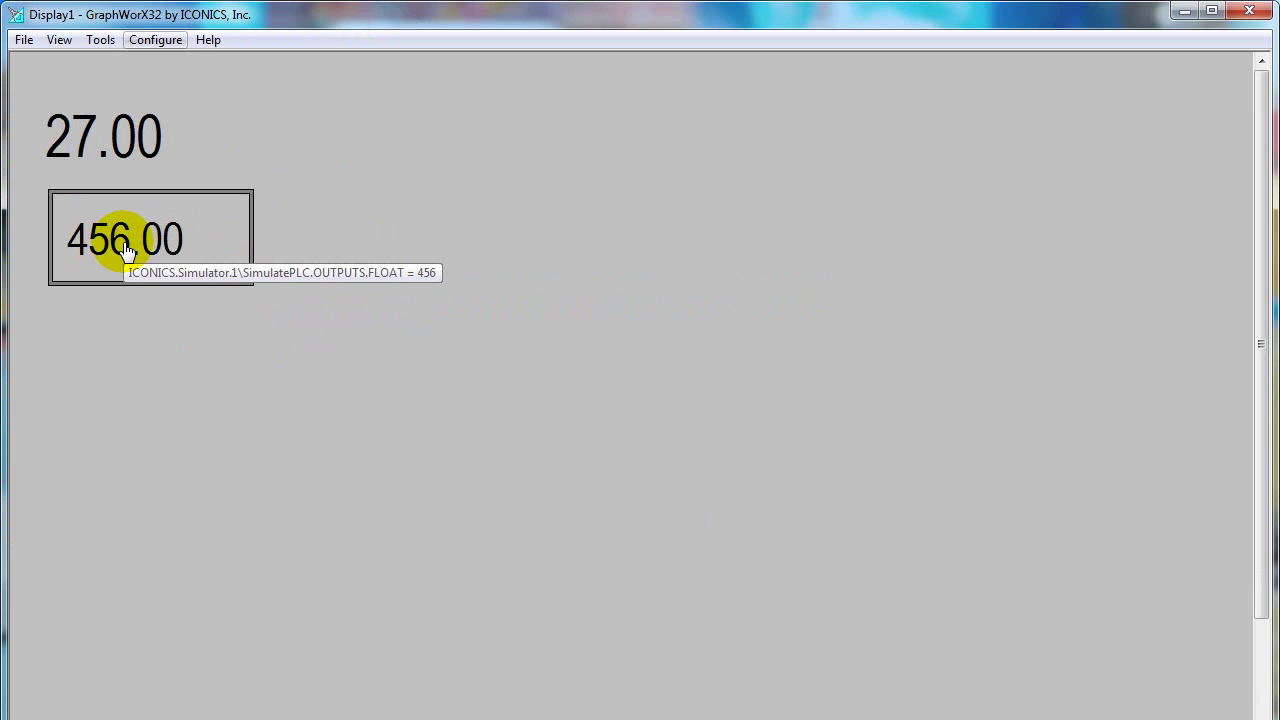
pyautogui.click(123, 243)
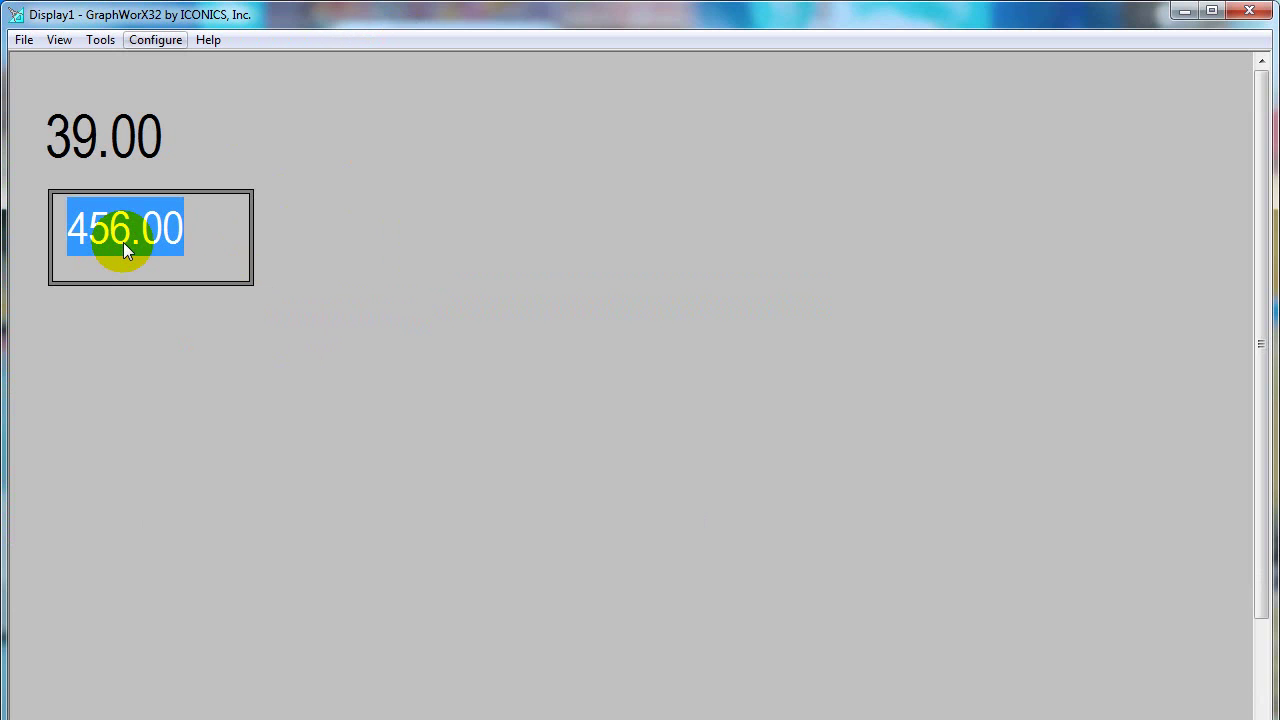
pyautogui.write('45')
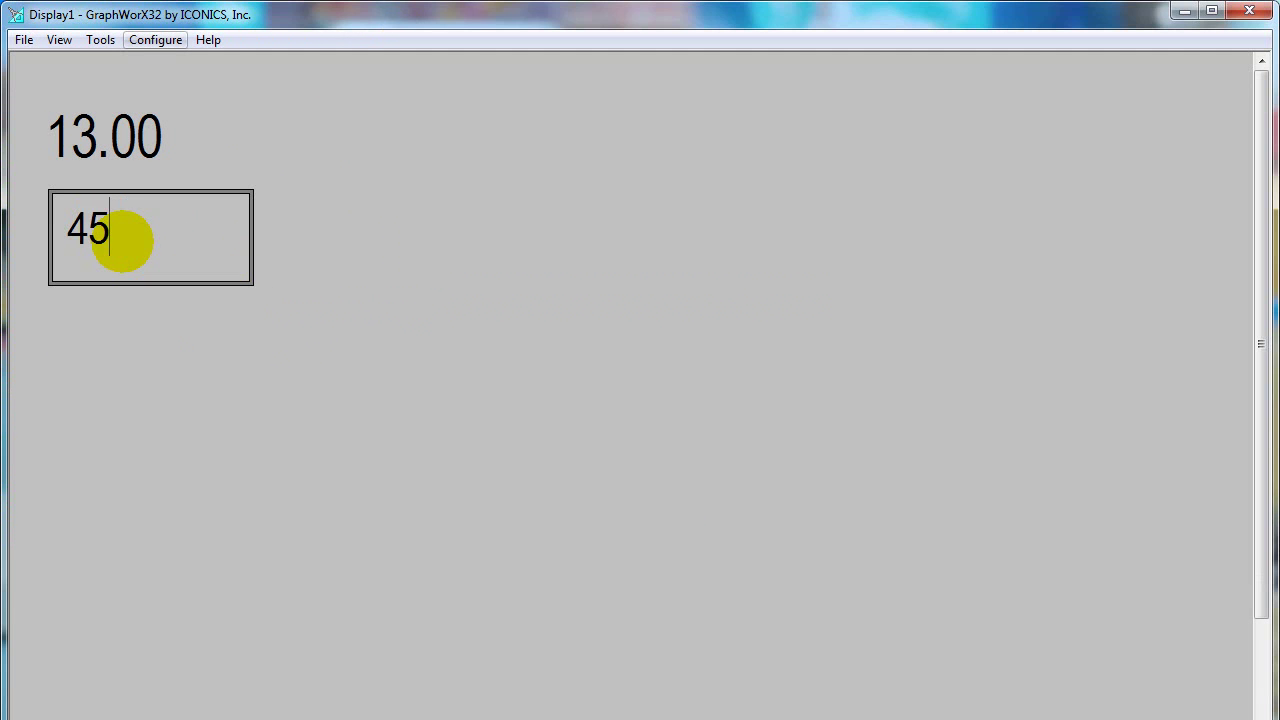
pyautogui.press('Return')
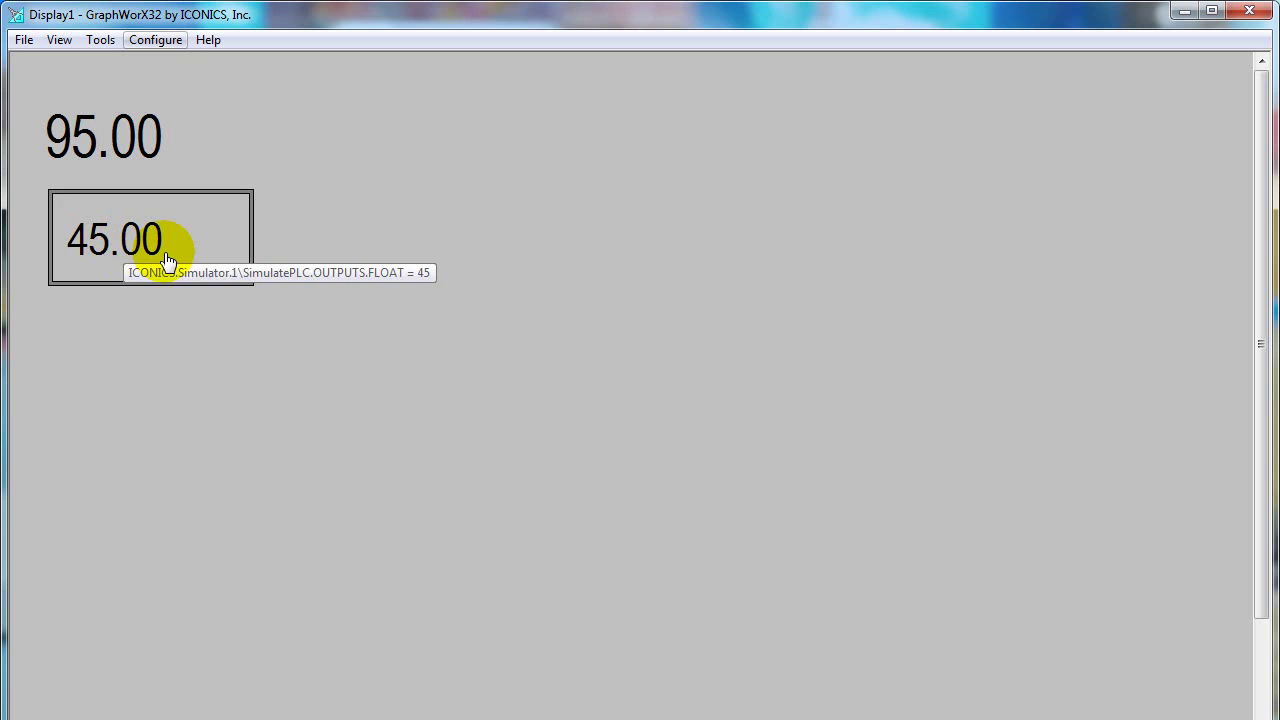
pyautogui.click(153, 42)
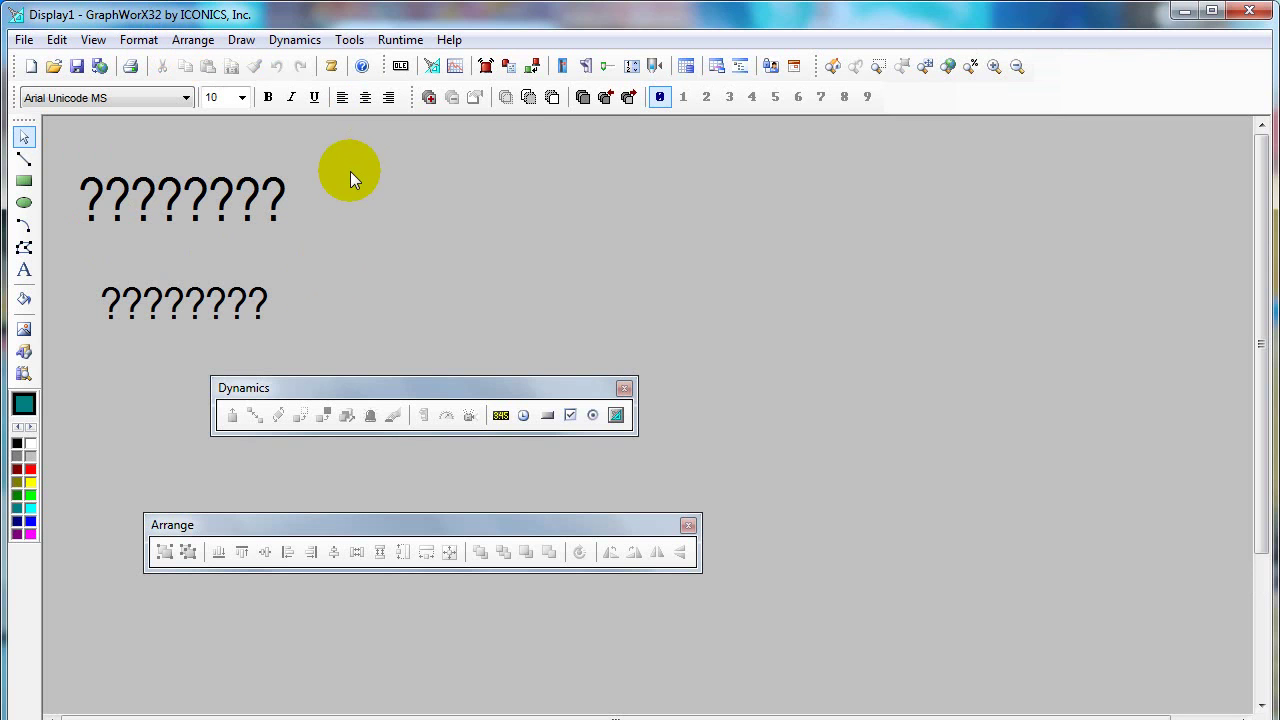
# Select the ellipse tool, then the drawing tool just above it on the left toolbar
pyautogui.click(25, 204)
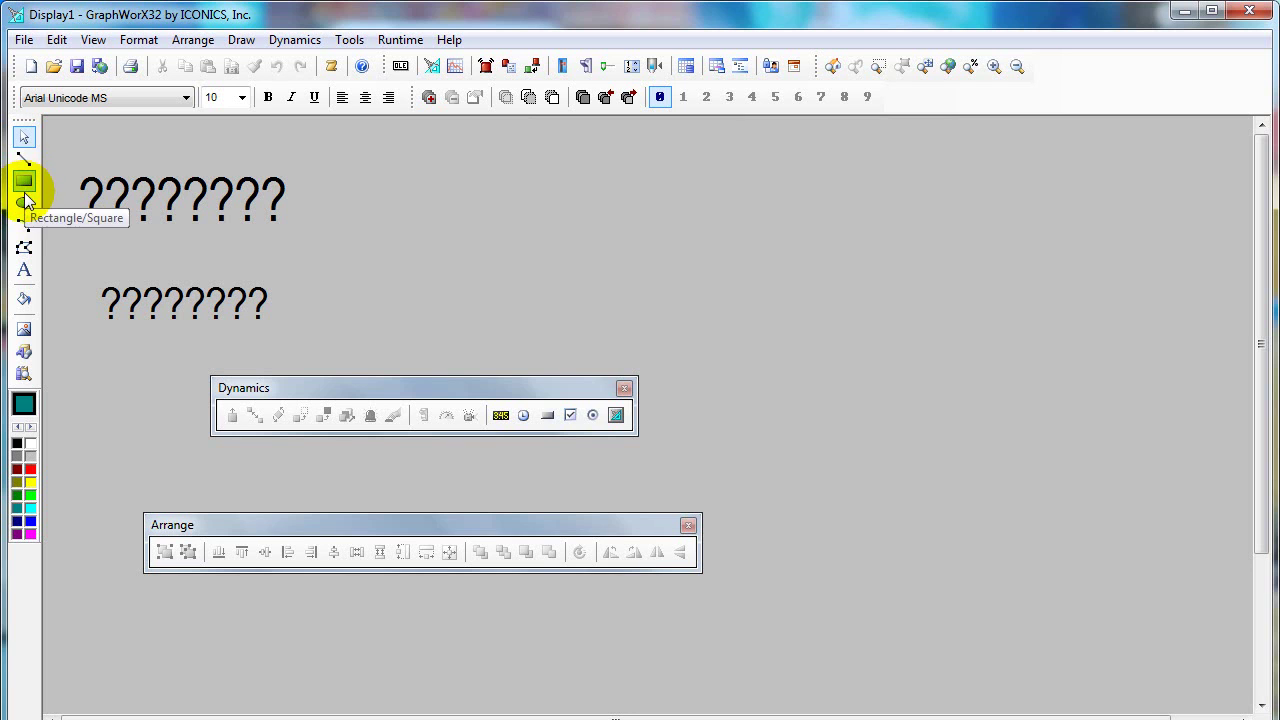
pyautogui.click(27, 168)
pyautogui.click(26, 168)
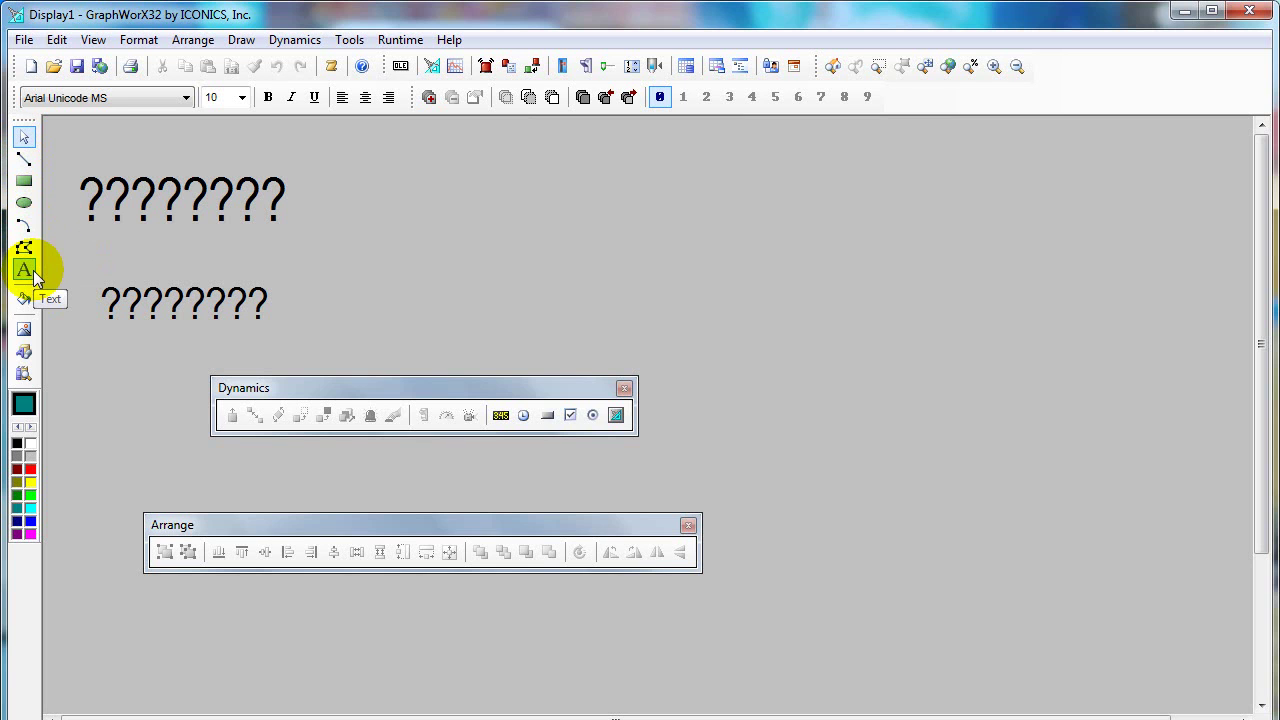
# Open the Symbol Library, navigate to Robot.sdf, and place the ABB1 Robot symbol
pyautogui.click(24, 373)
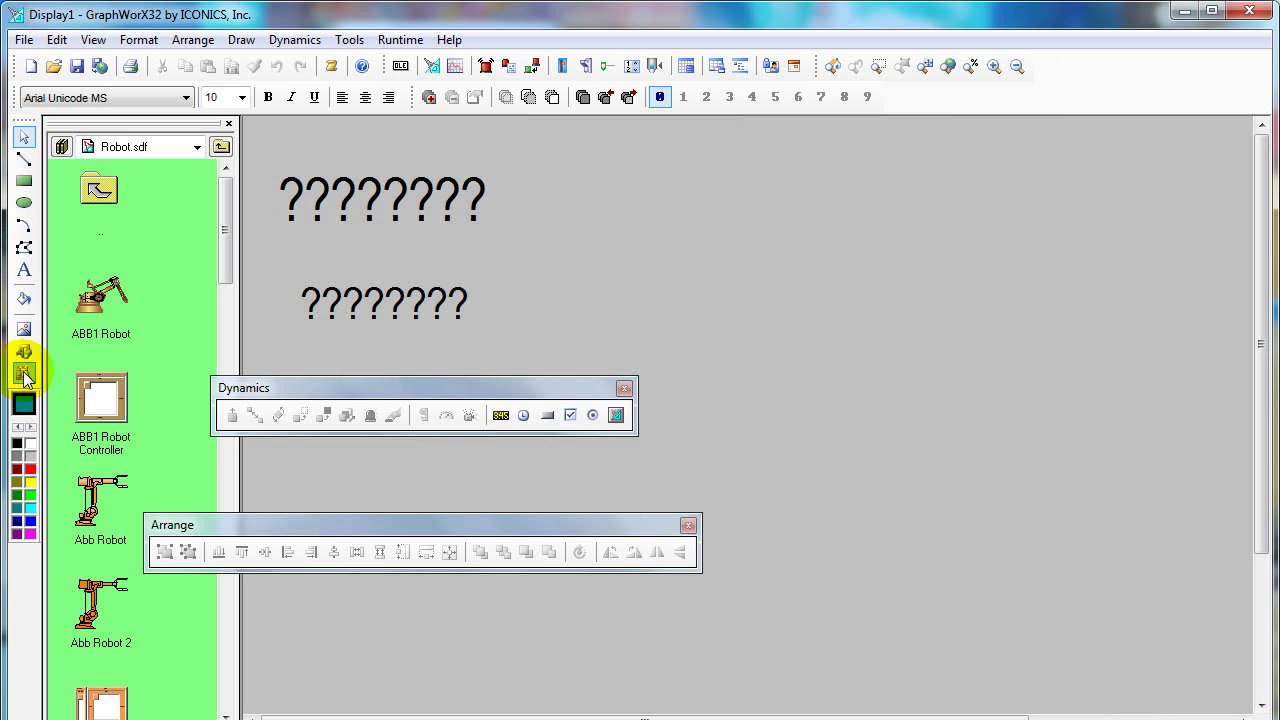
pyautogui.click(200, 147)
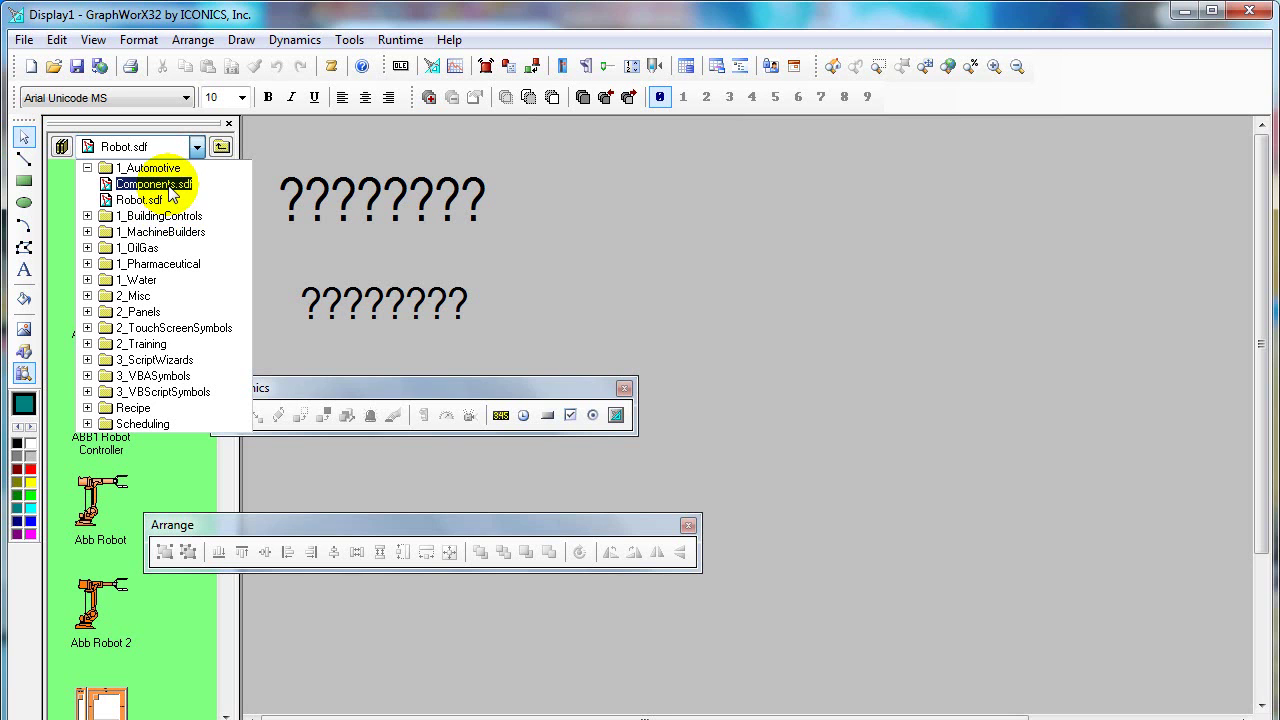
pyautogui.click(168, 188)
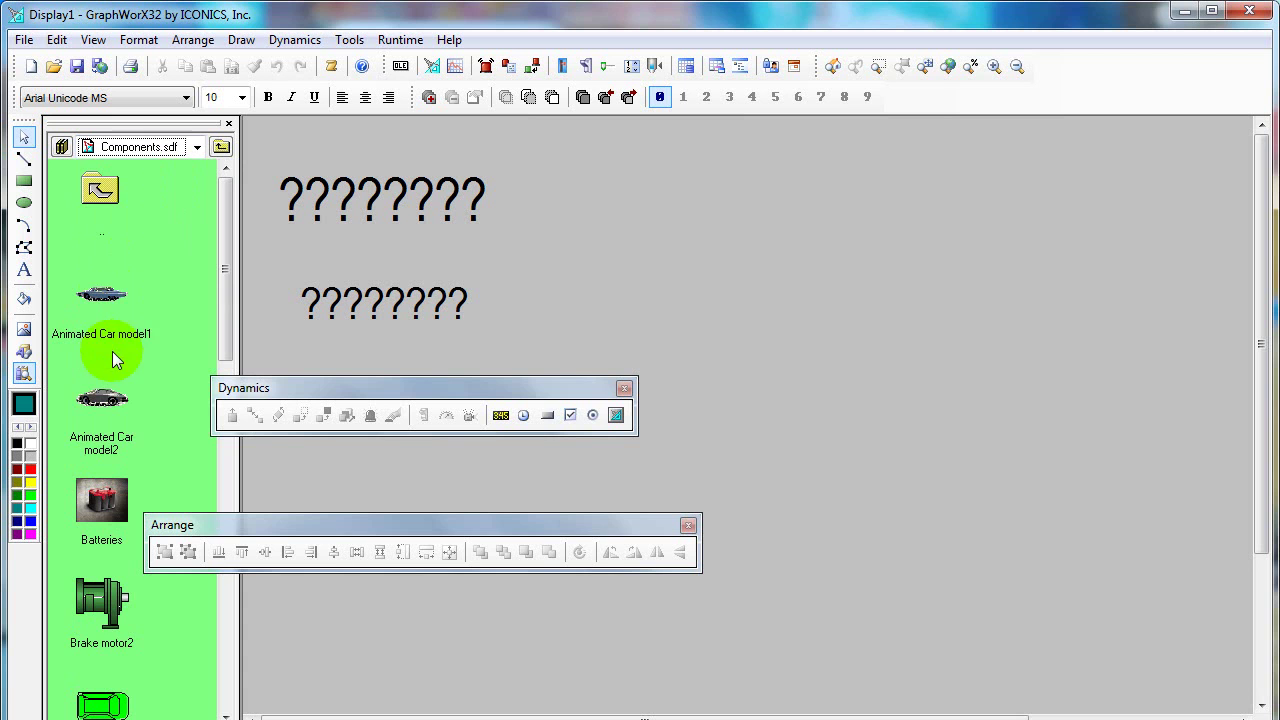
pyautogui.doubleClick(101, 190)
pyautogui.doubleClick(163, 188)
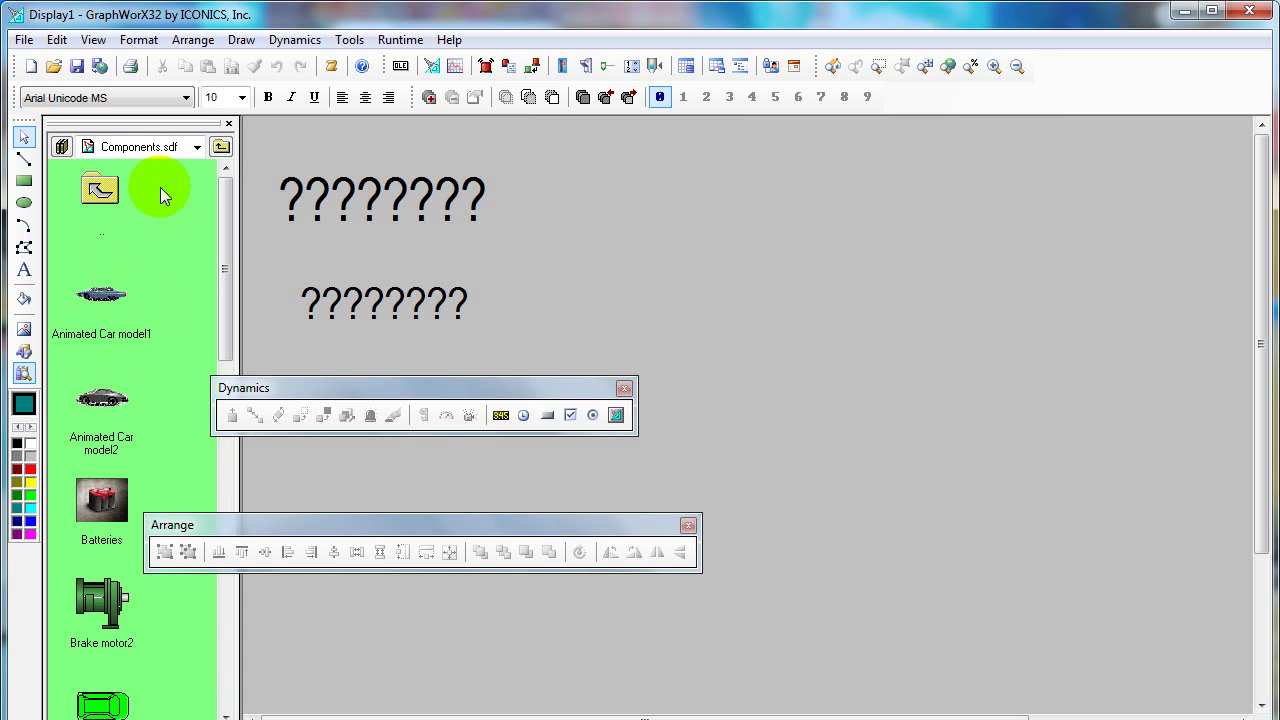
pyautogui.doubleClick(101, 192)
pyautogui.doubleClick(91, 255)
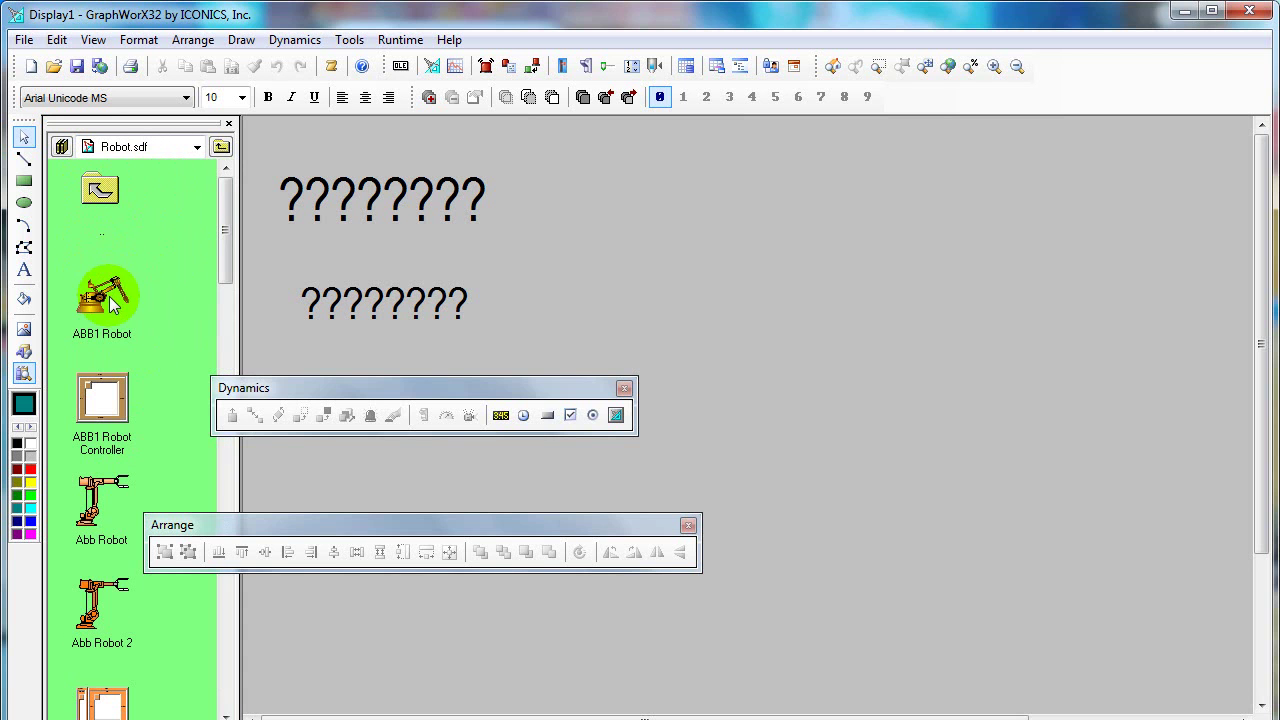
pyautogui.click(116, 330)
# Place the ABB1 Robot symbol on Display1 and move the Dynamics and Arrange toolbars clear of it
pyautogui.moveTo(557, 364); pyautogui.dragTo(565, 368)
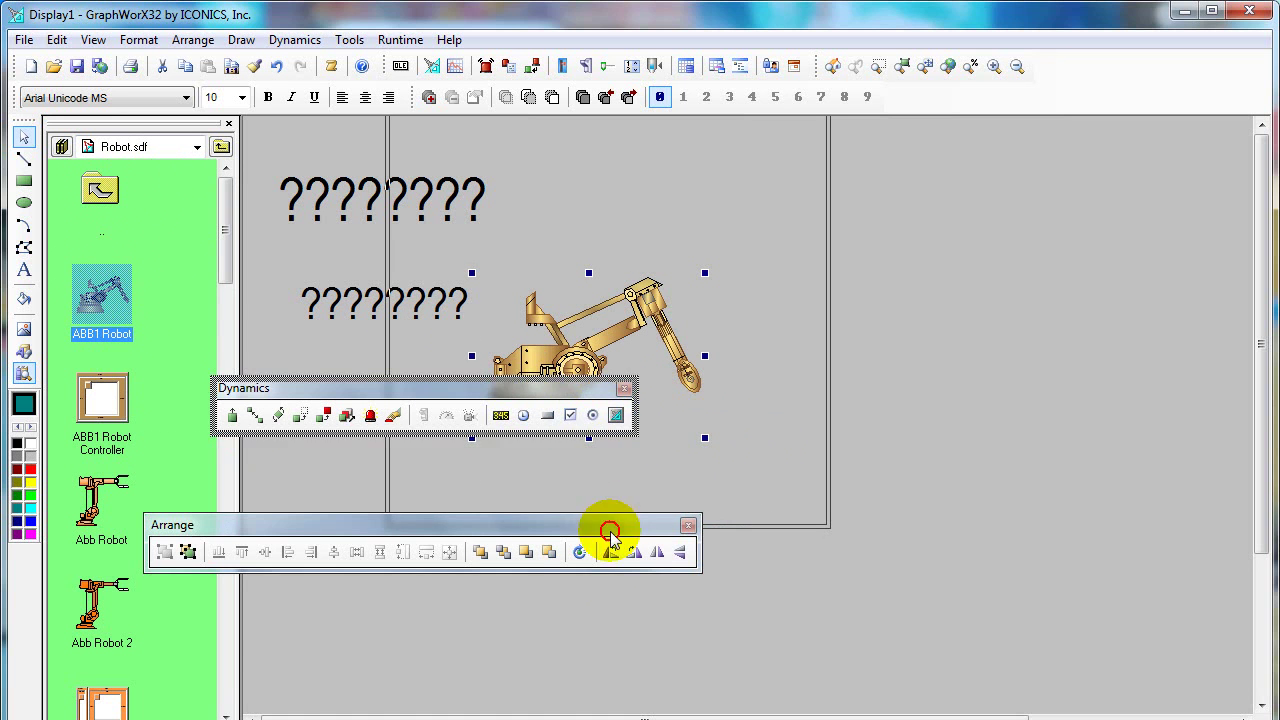
pyautogui.moveTo(600, 605); pyautogui.dragTo(600, 644)
pyautogui.moveTo(523, 523); pyautogui.dragTo(689, 586)
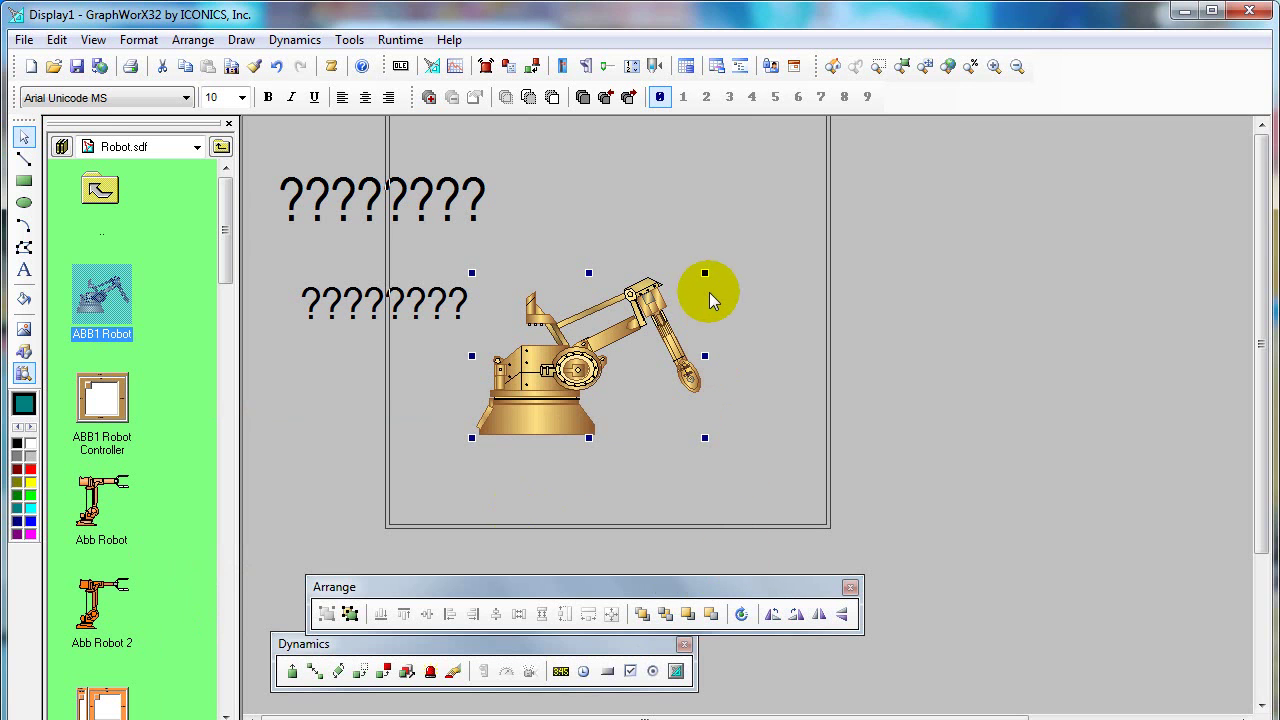
# Edit the robot symbol, moving the arm right of the base and lifting the top block off
pyautogui.rightClick(560, 370)
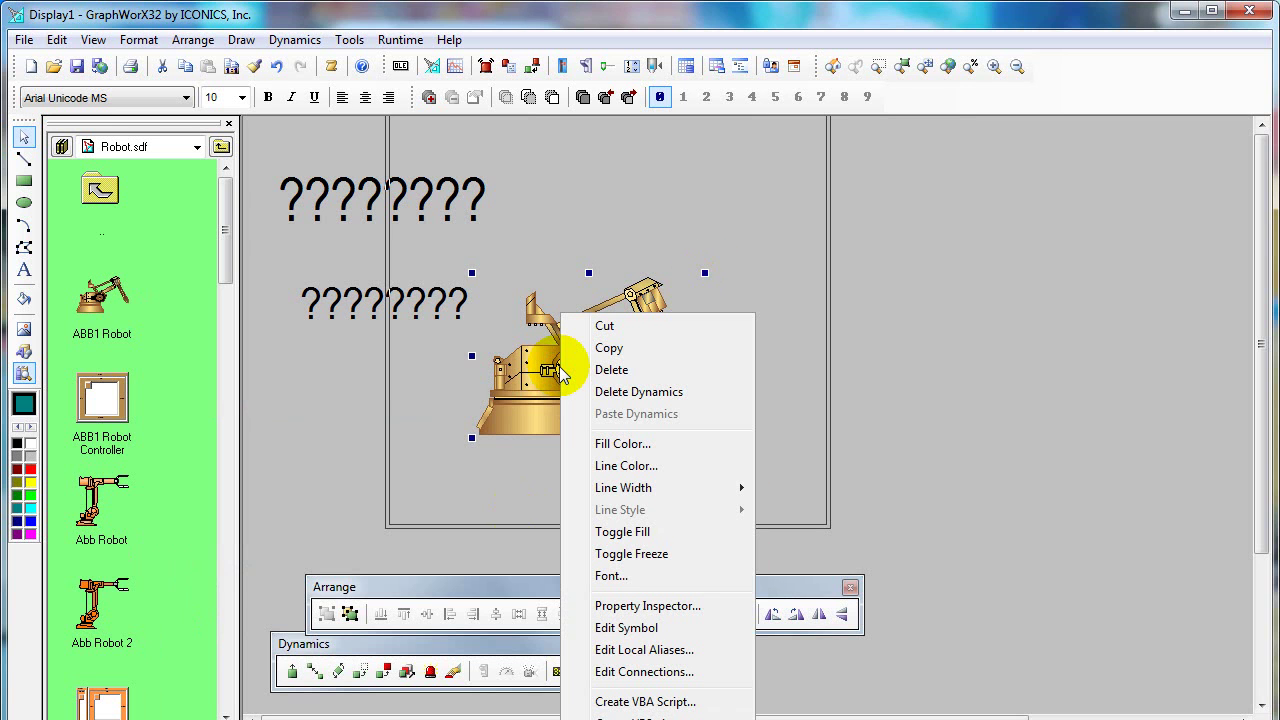
pyautogui.click(630, 628)
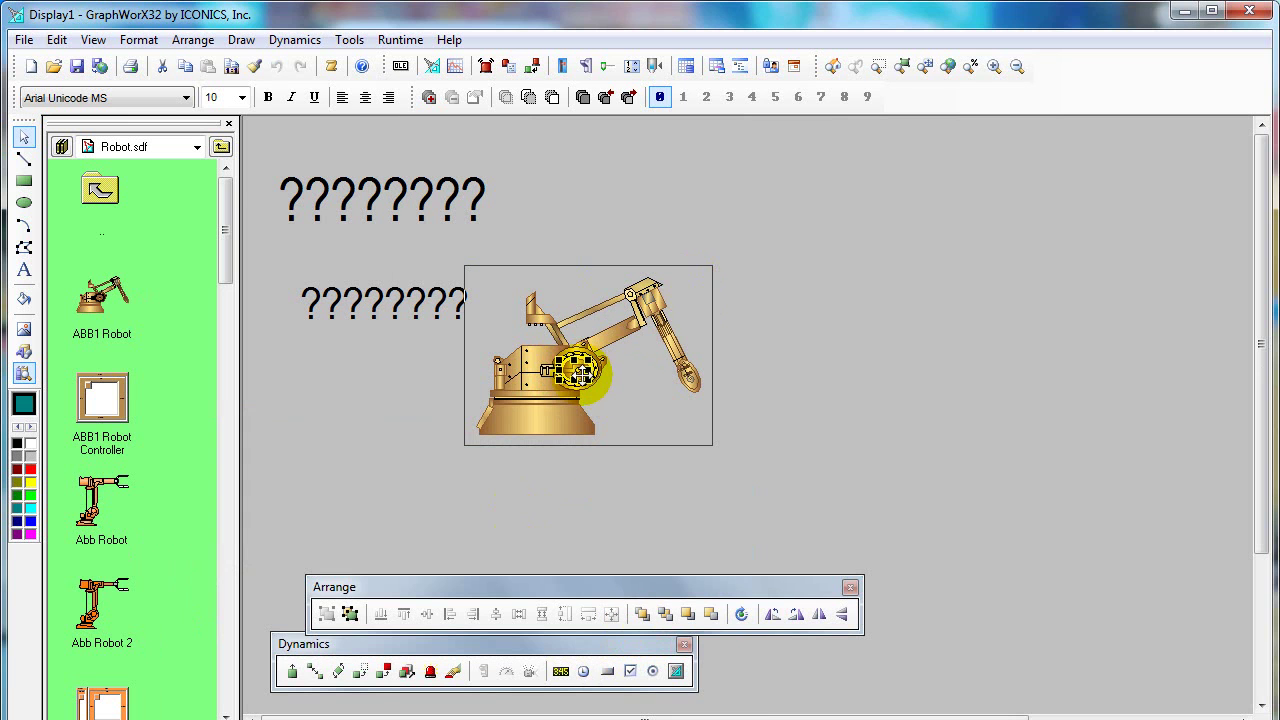
pyautogui.click(648, 292)
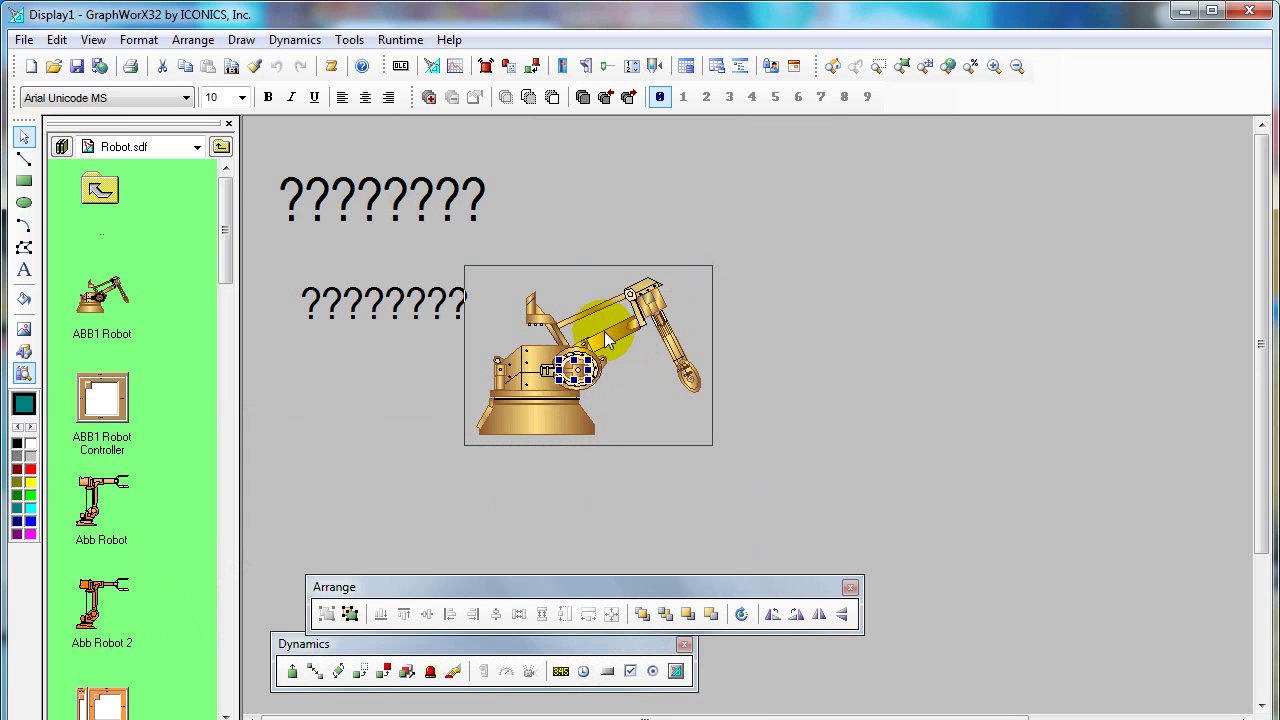
pyautogui.click(645, 298)
pyautogui.click(678, 328)
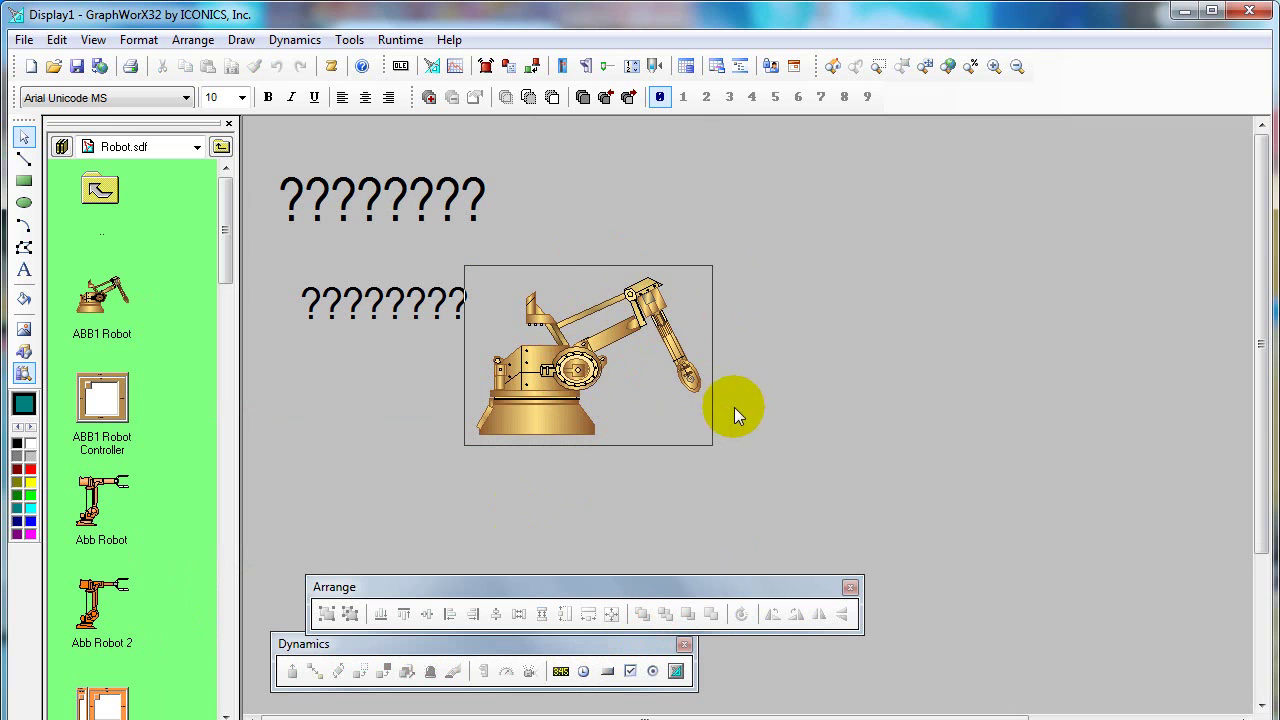
pyautogui.click(650, 312)
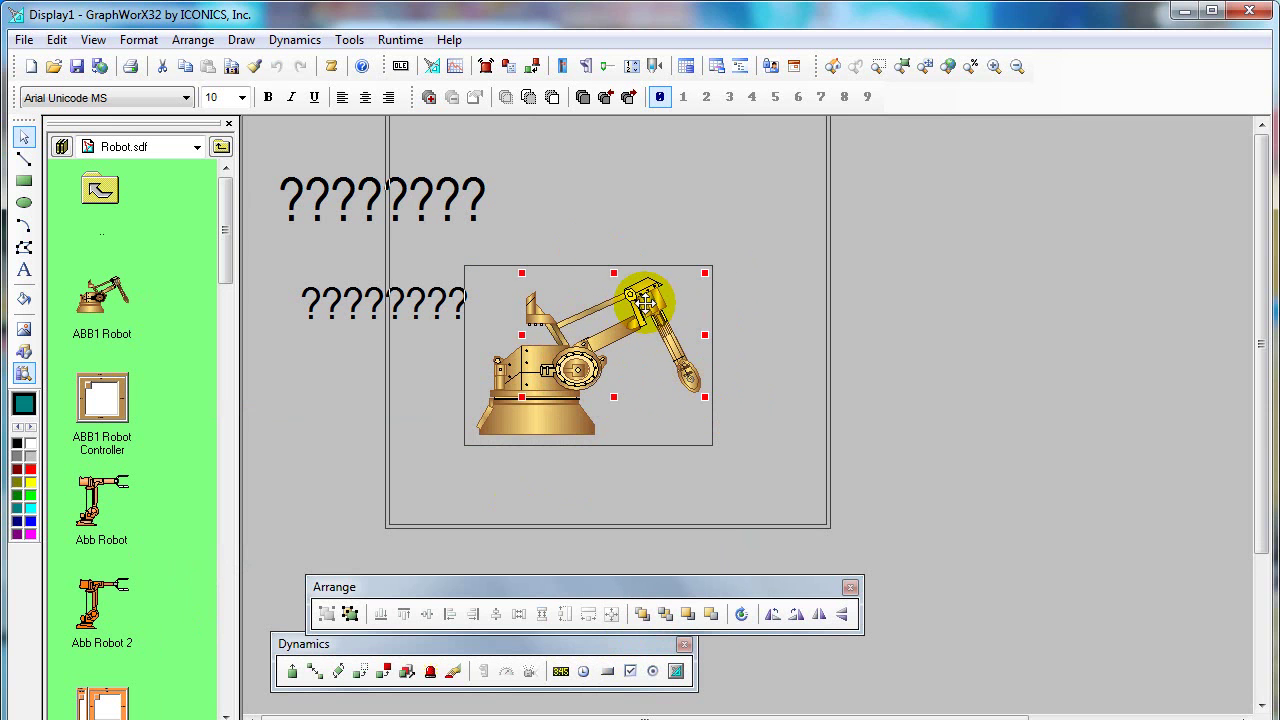
pyautogui.moveTo(650, 312); pyautogui.dragTo(768, 333)
pyautogui.click(527, 368)
pyautogui.moveTo(527, 368); pyautogui.dragTo(543, 288)
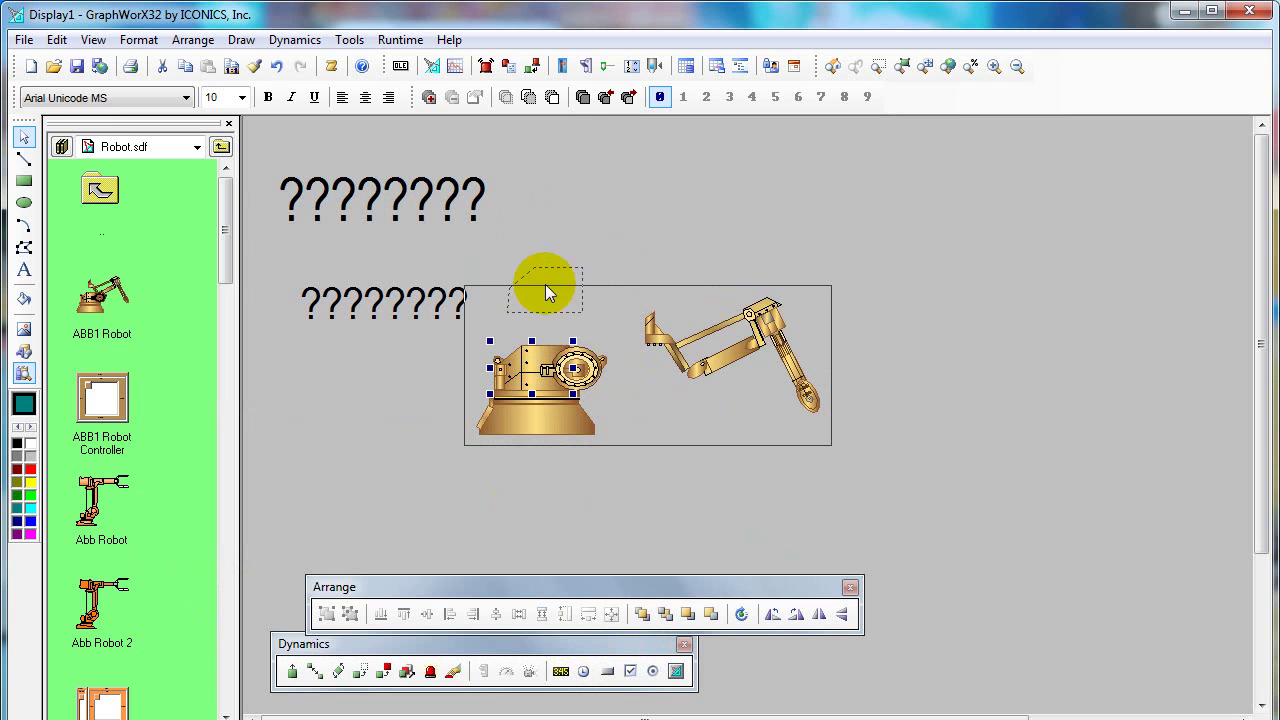
# Edit the detached arm, rearrange its pieces, then undo both rearrangements
pyautogui.click(760, 315)
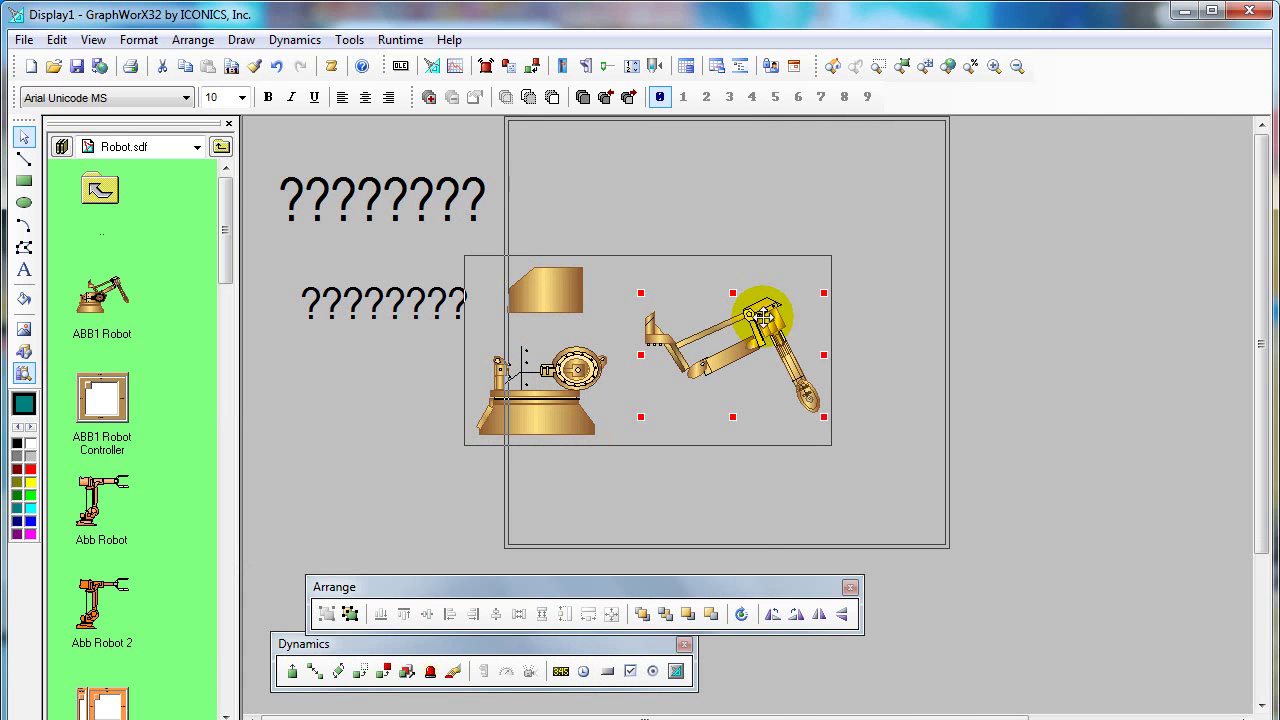
pyautogui.rightClick(762, 314)
pyautogui.click(843, 628)
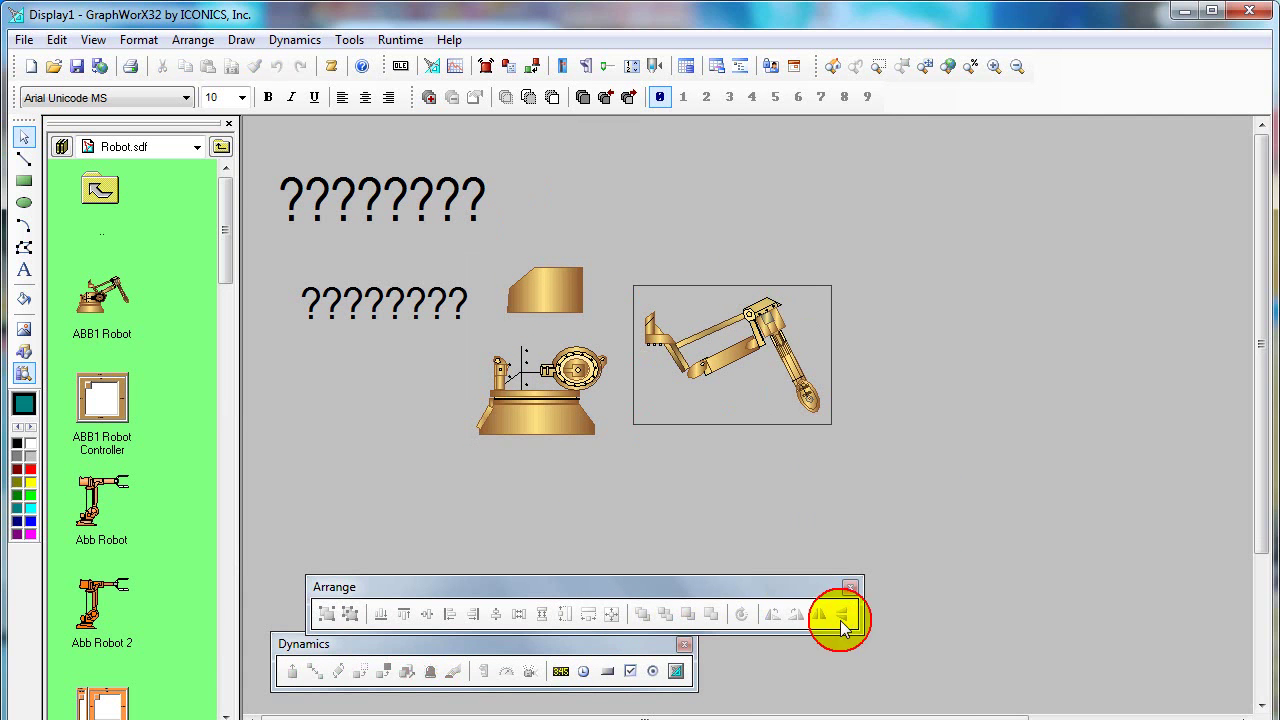
pyautogui.click(758, 336)
pyautogui.moveTo(697, 355); pyautogui.dragTo(755, 427)
pyautogui.moveTo(765, 335); pyautogui.dragTo(674, 257)
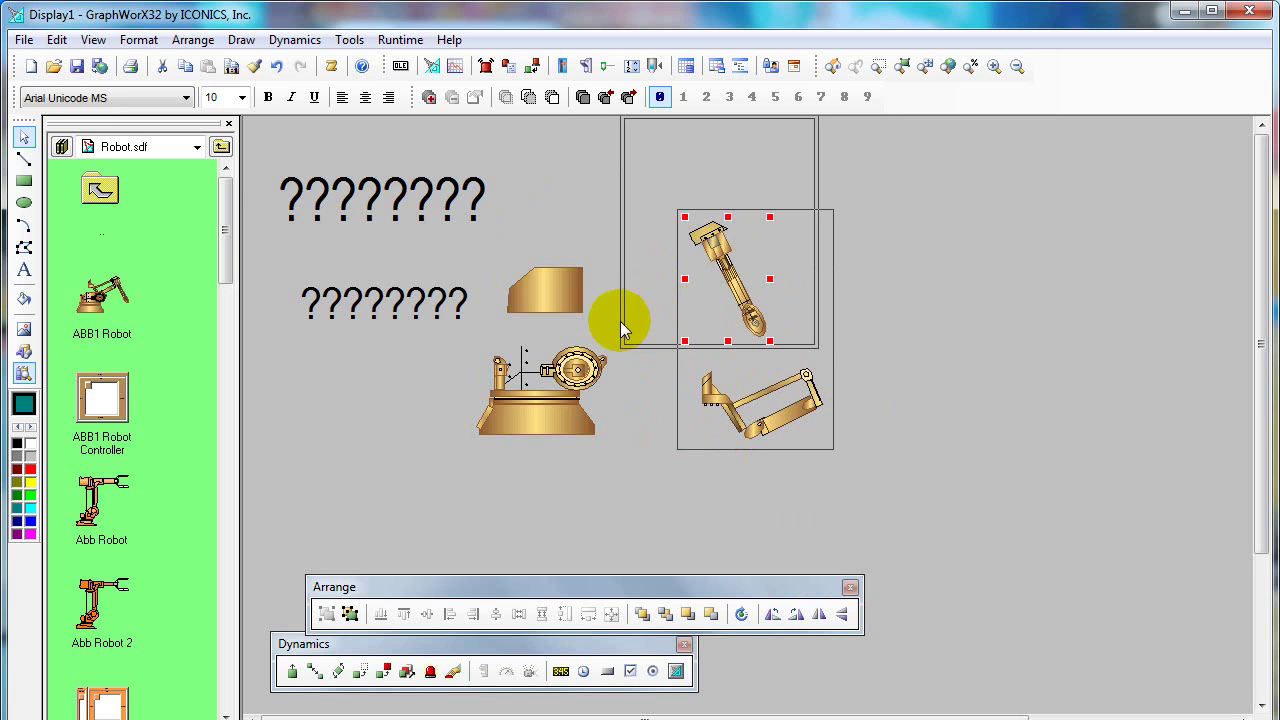
pyautogui.click(281, 70)
pyautogui.click(281, 70)
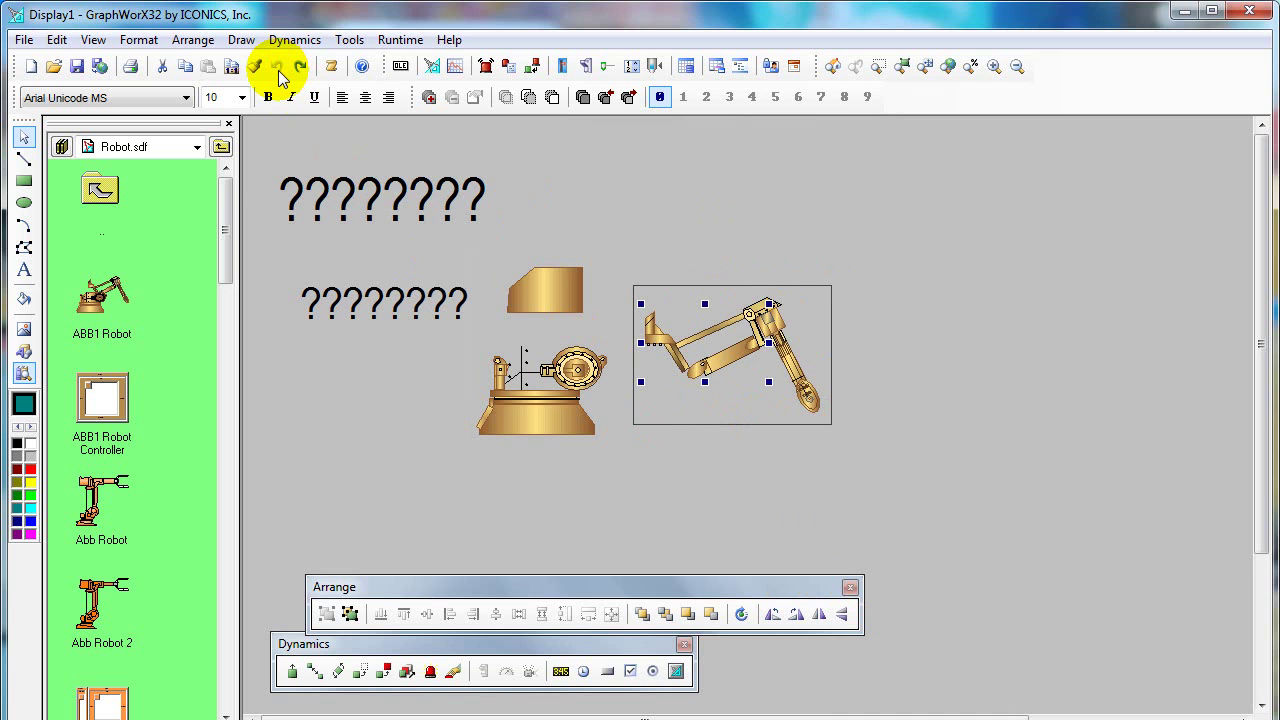
# Exit symbol editing with Ctrl+G and delete the whole robot group from the display
pyautogui.click(591, 177)
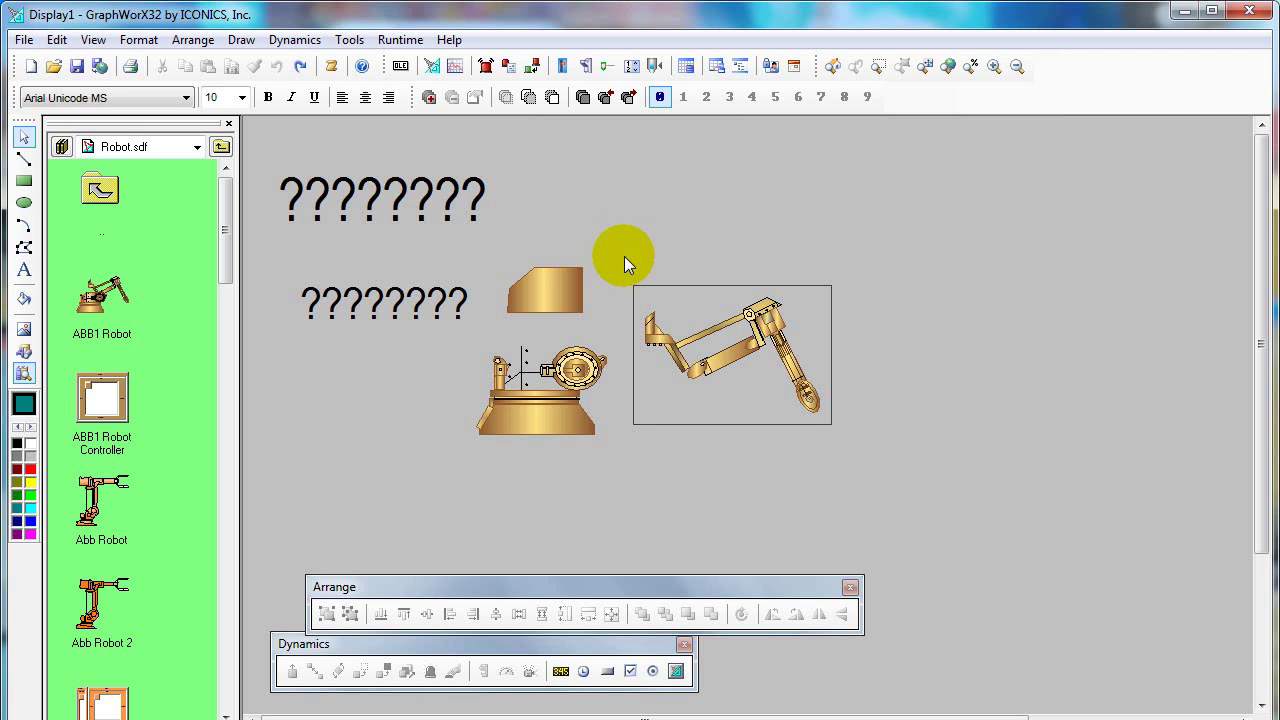
pyautogui.hotkey('ctrl', 'g')
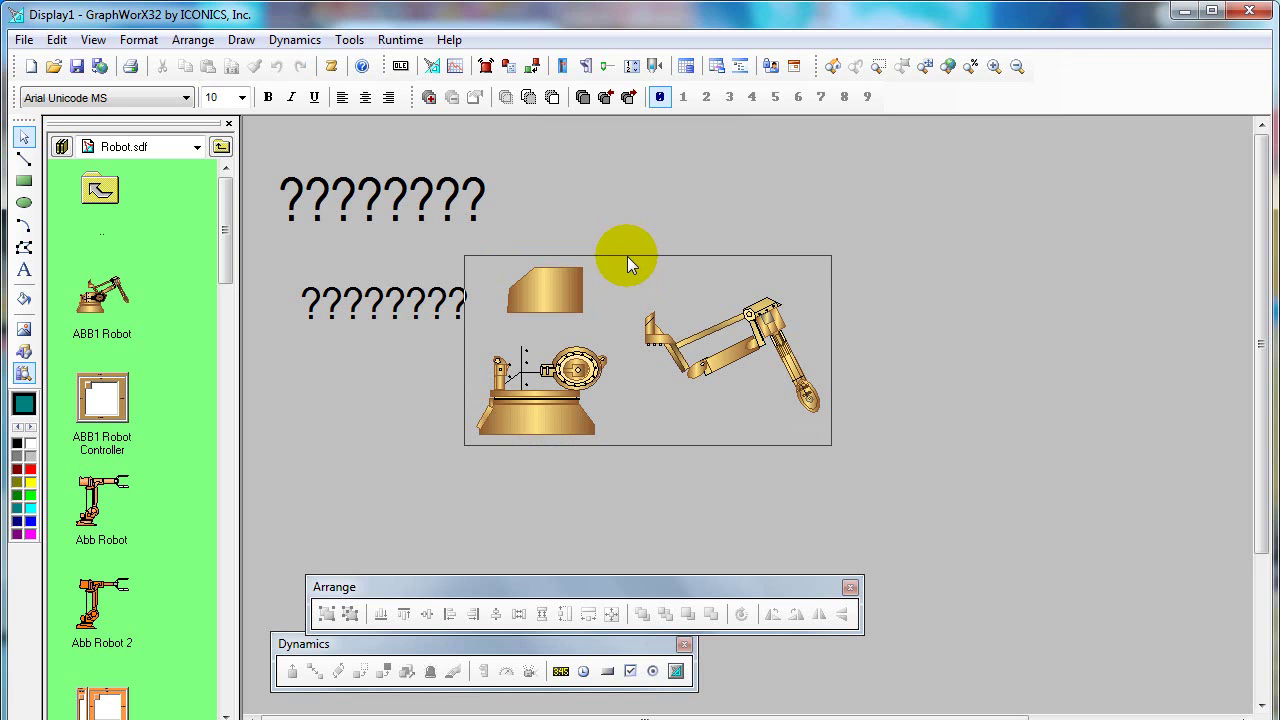
pyautogui.click(627, 256)
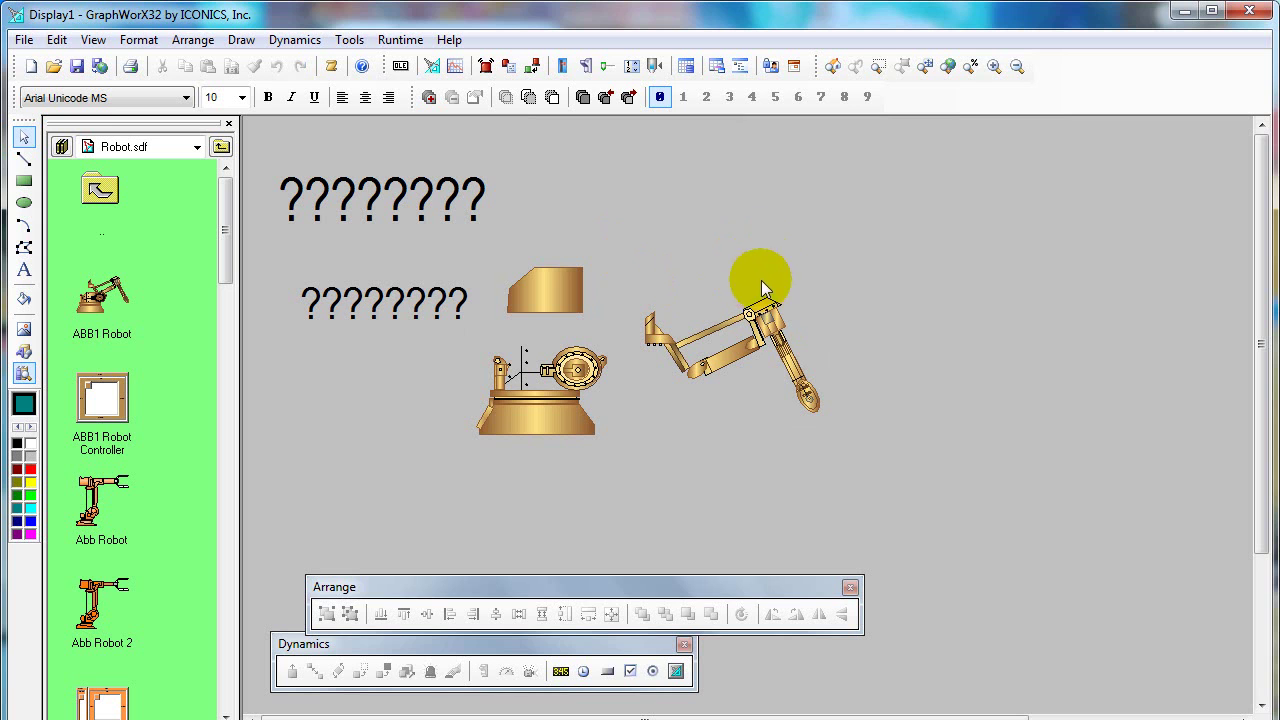
pyautogui.click(577, 276)
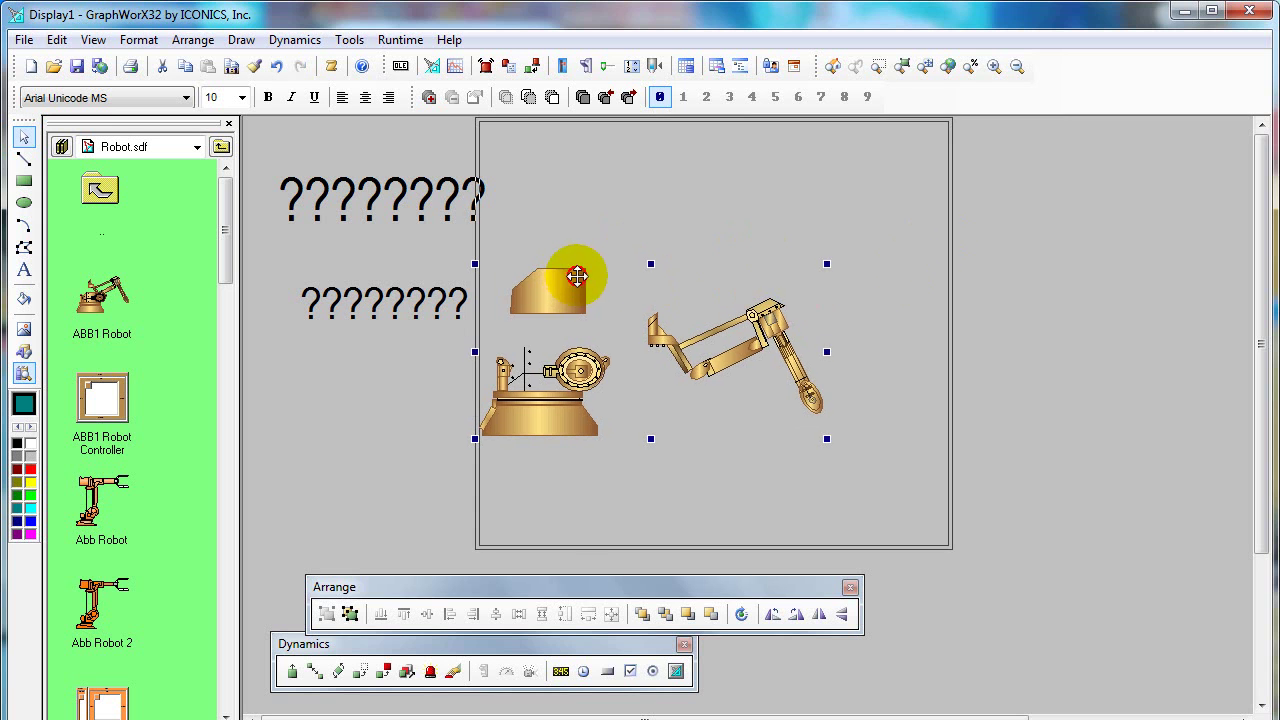
pyautogui.press('Delete')
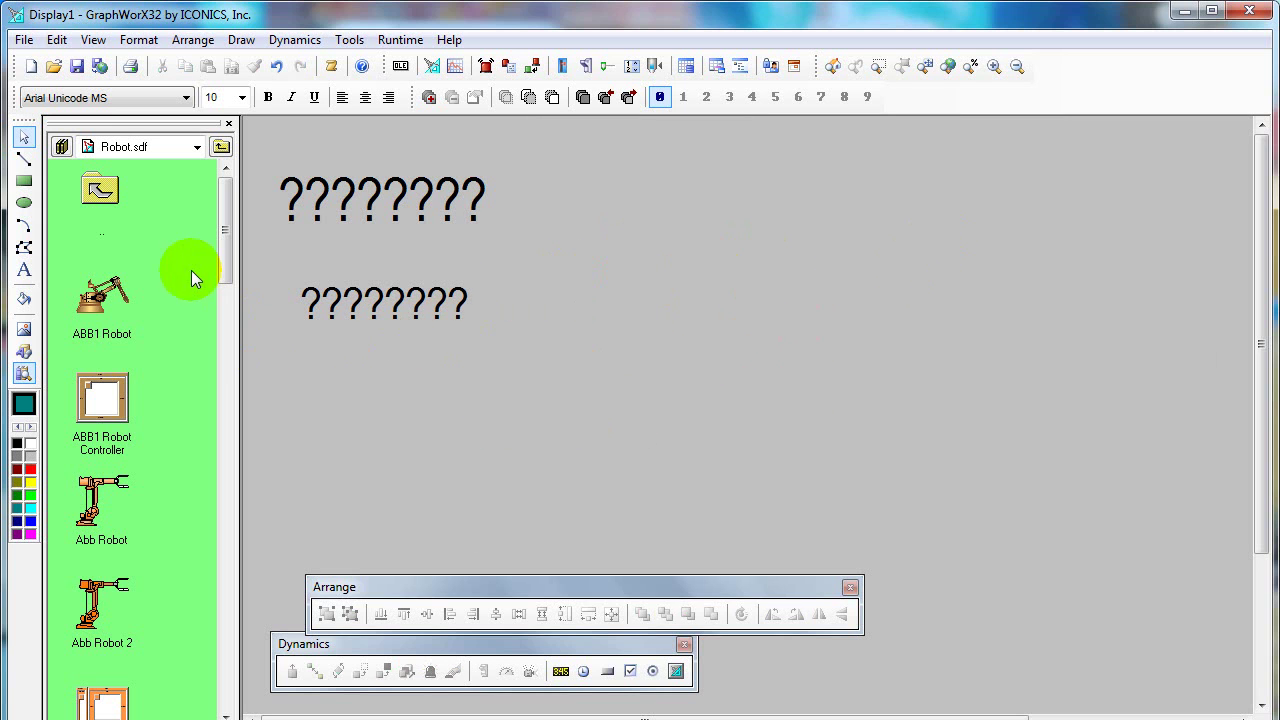
# Close the Symbol Library and draw a teal ellipse to the right of the text lines
pyautogui.click(229, 124)
pyautogui.click(24, 202)
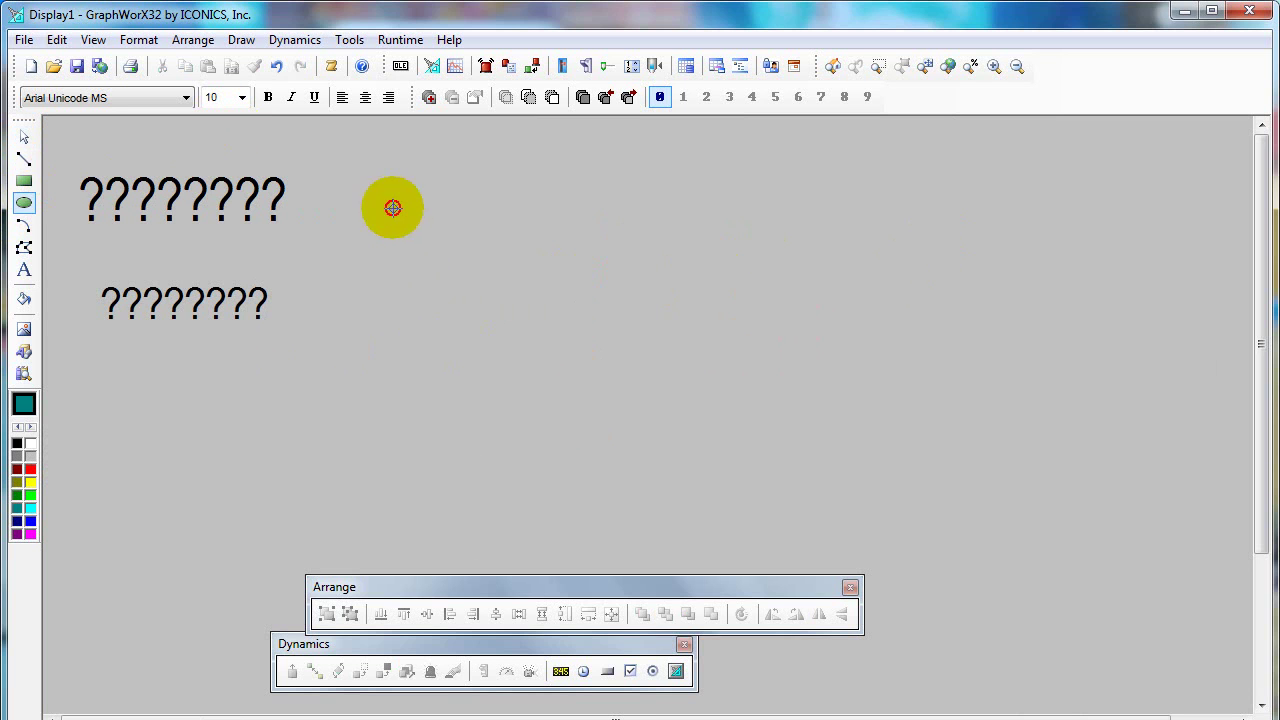
pyautogui.moveTo(392, 206); pyautogui.dragTo(458, 261)
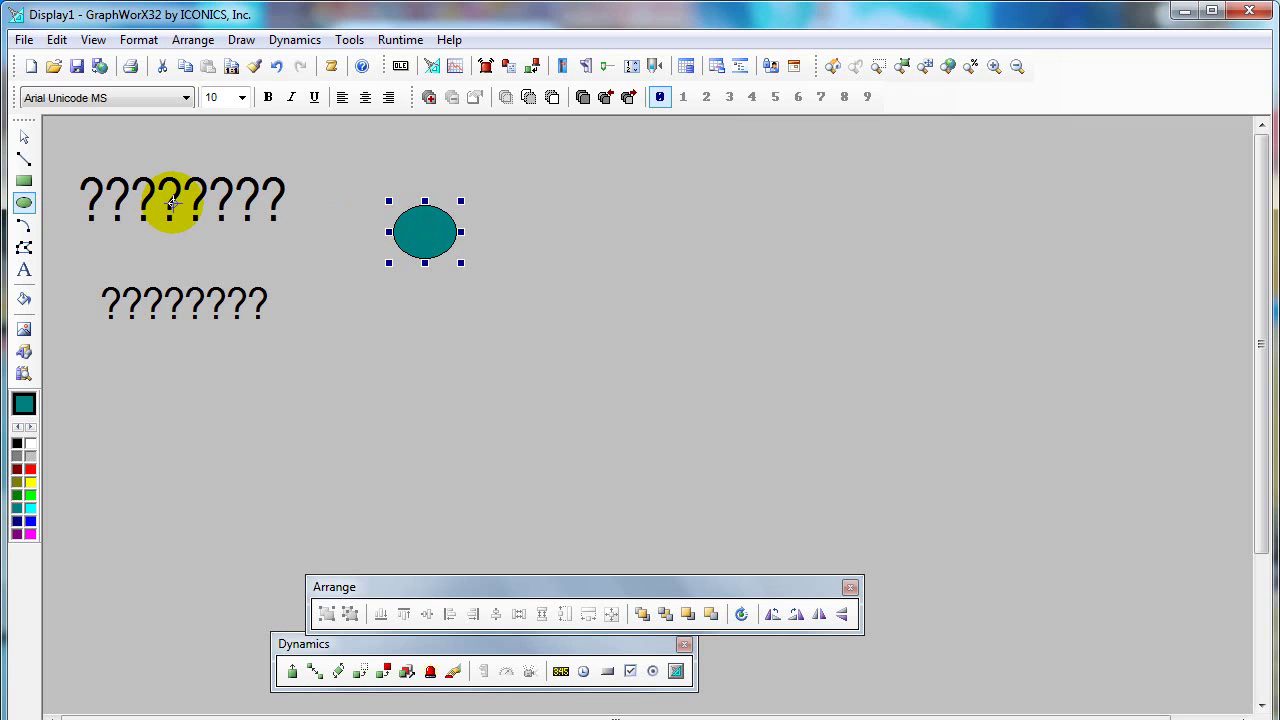
# Nudge the ellipse slightly down and right, and move the floating toolbars higher up
pyautogui.moveTo(185, 300)
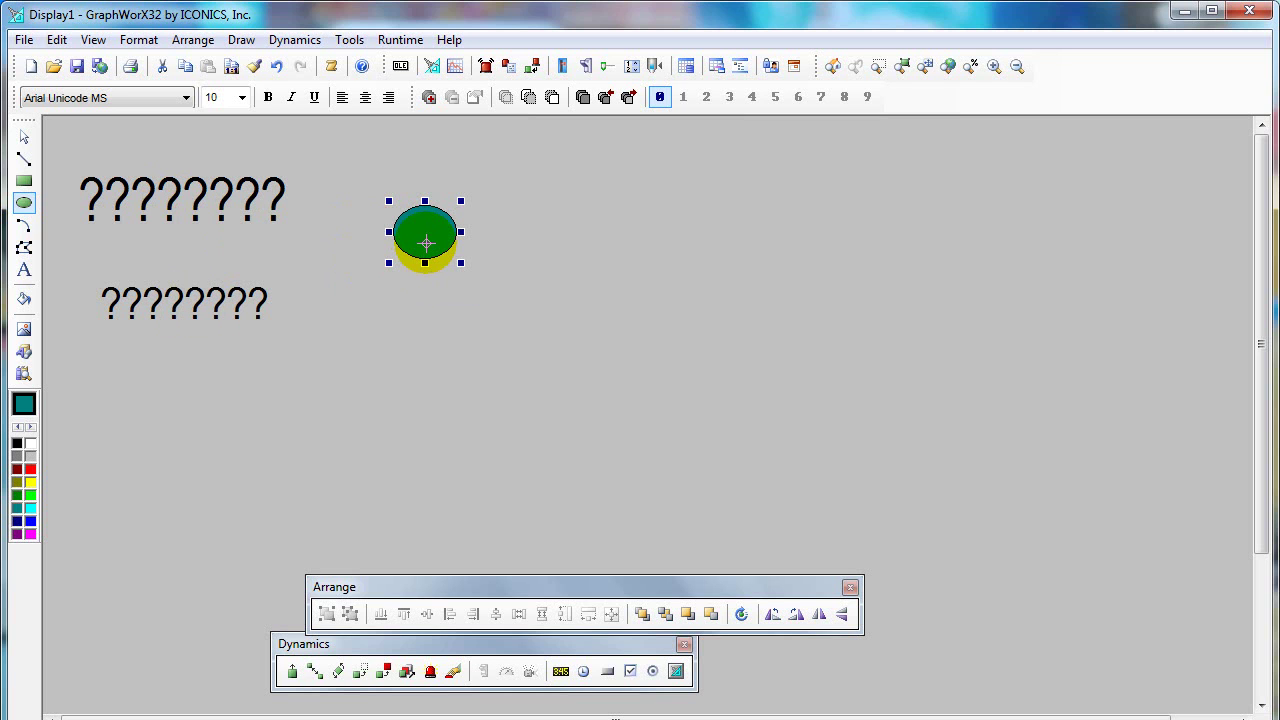
pyautogui.click(24, 137)
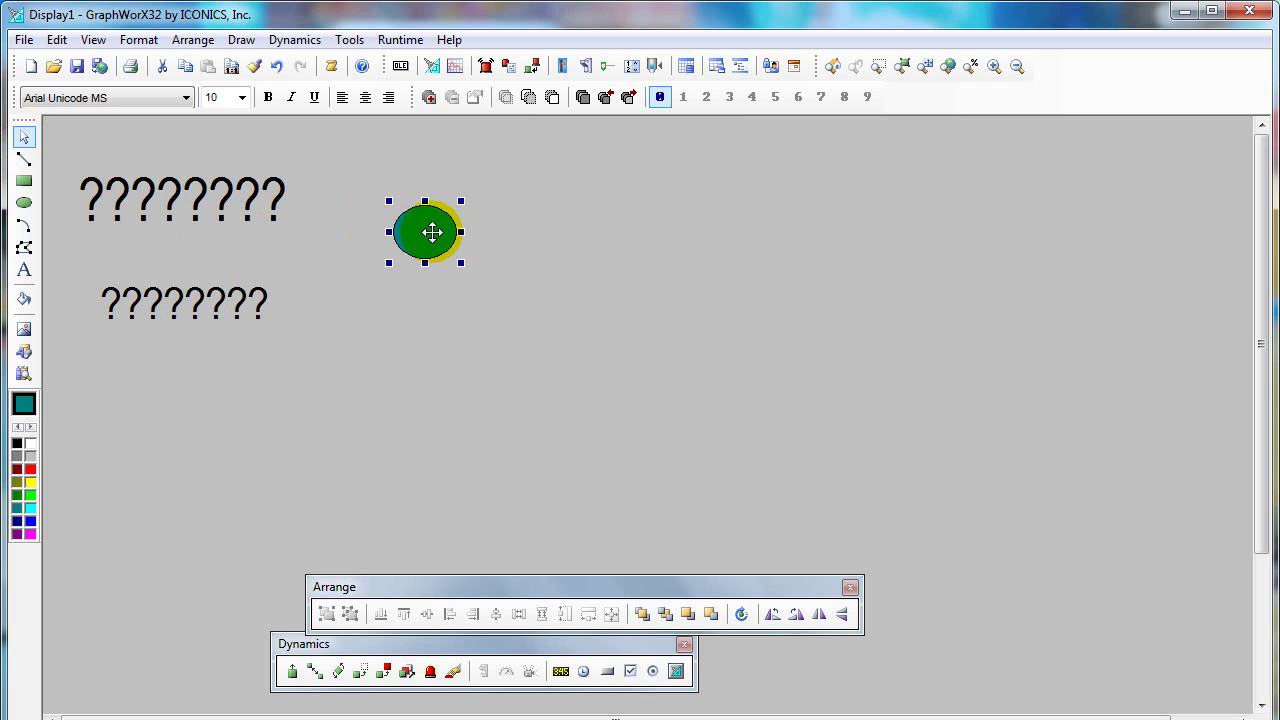
pyautogui.moveTo(431, 231); pyautogui.dragTo(445, 267)
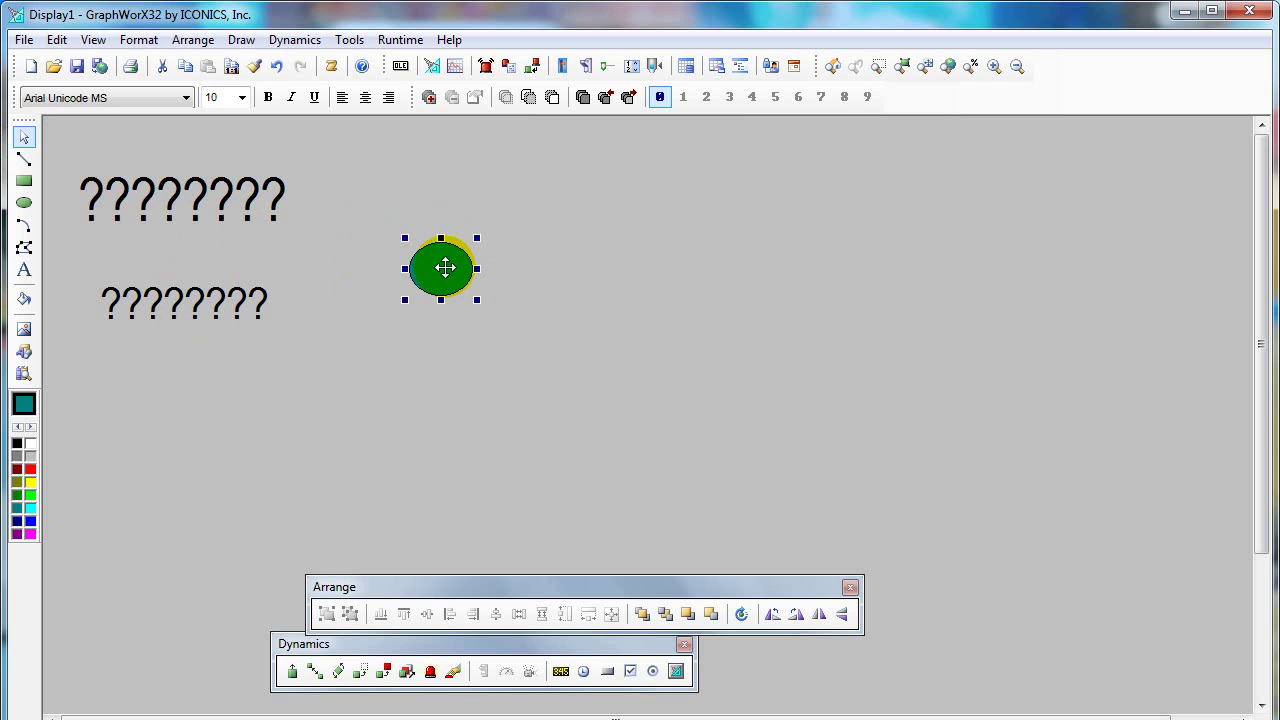
pyautogui.moveTo(586, 586); pyautogui.dragTo(493, 532)
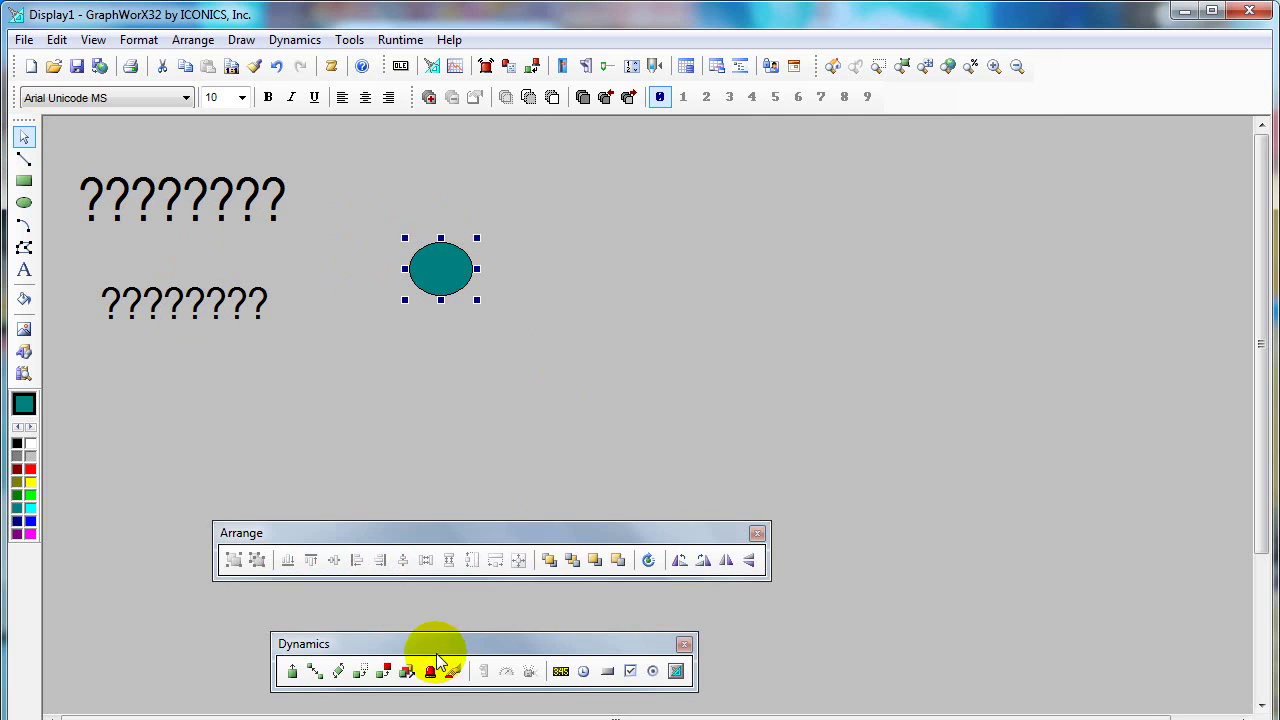
pyautogui.moveTo(322, 645); pyautogui.dragTo(293, 410)
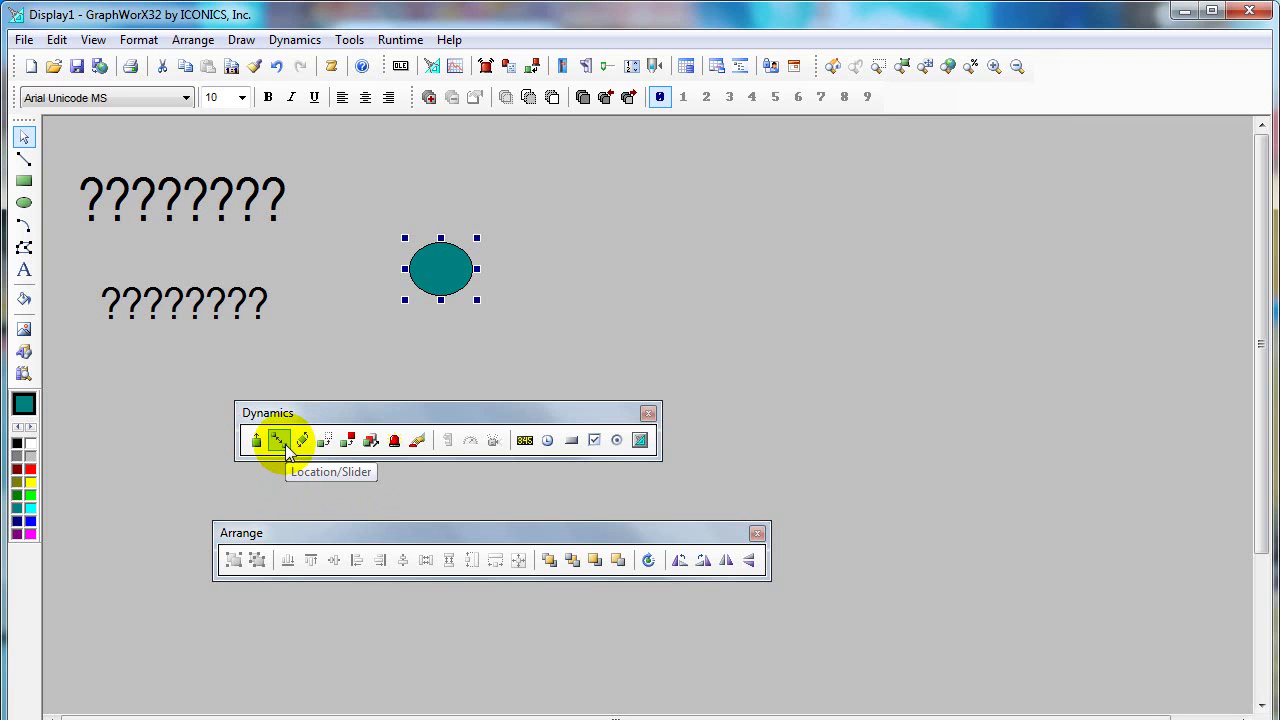
# Give the ellipse a zigzag Location path dynamic with its end point far to the right
pyautogui.click(279, 441)
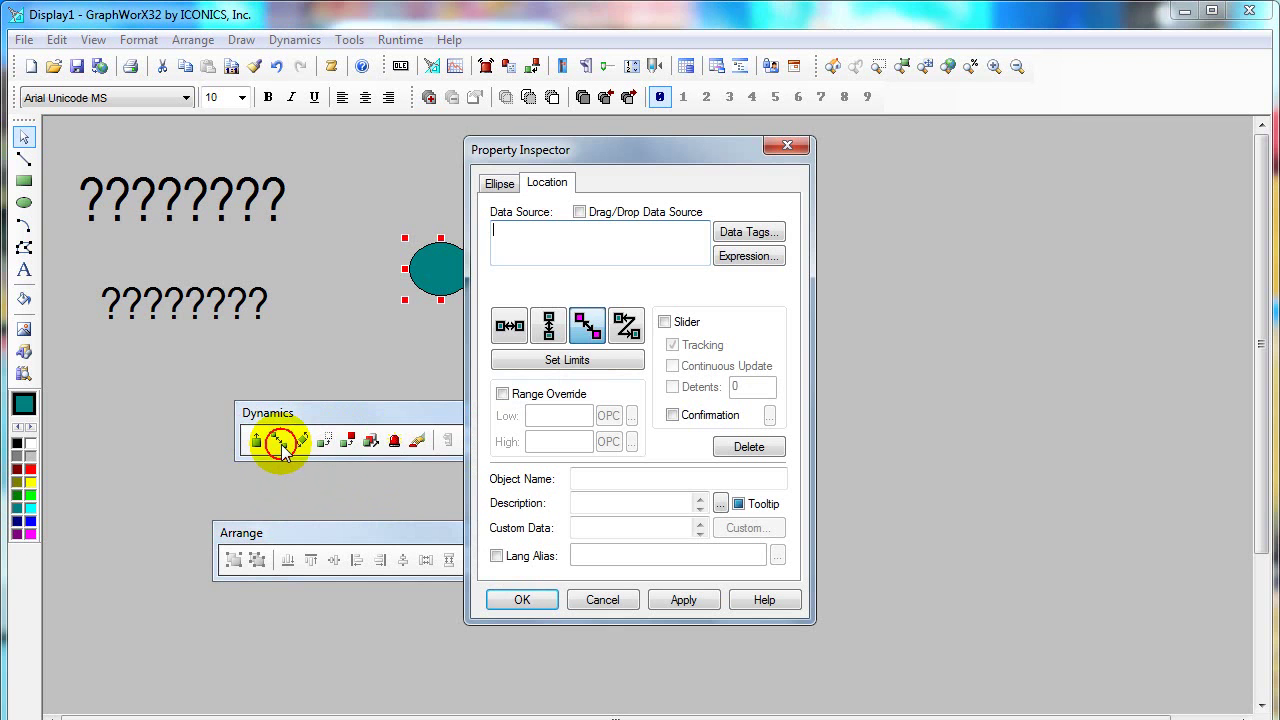
pyautogui.click(627, 327)
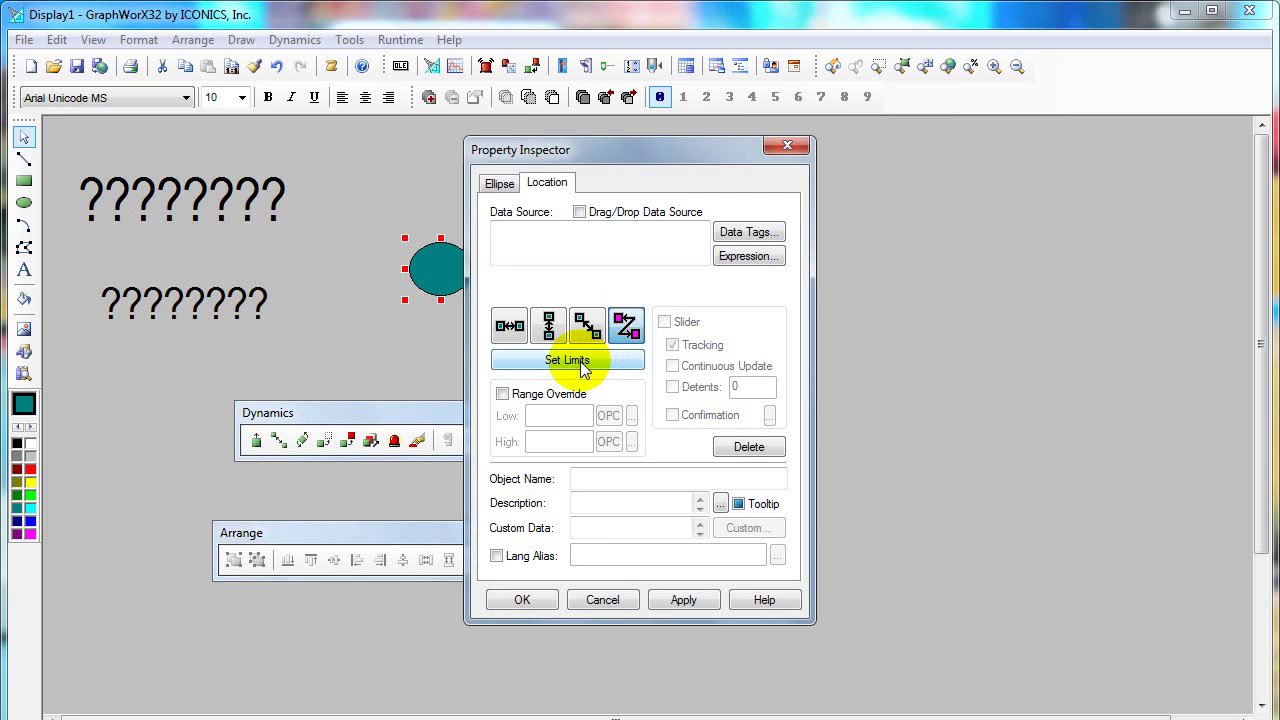
pyautogui.click(616, 361)
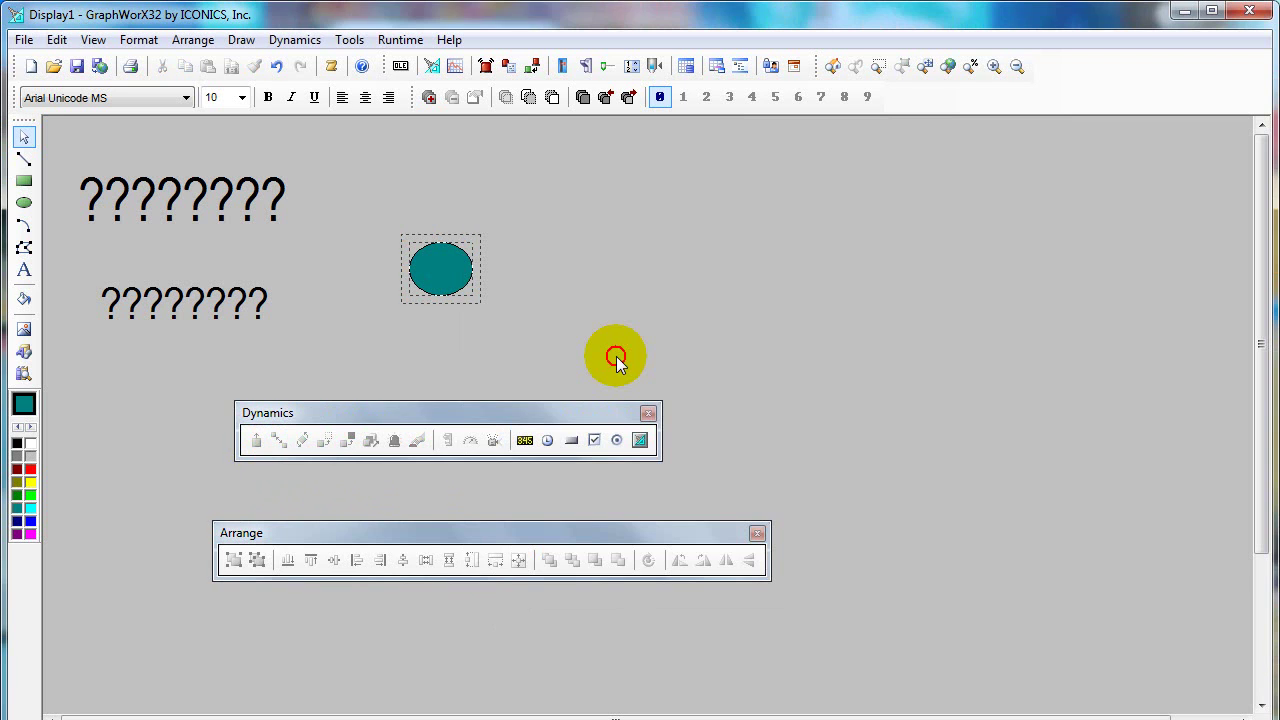
pyautogui.moveTo(440, 275); pyautogui.dragTo(1095, 262)
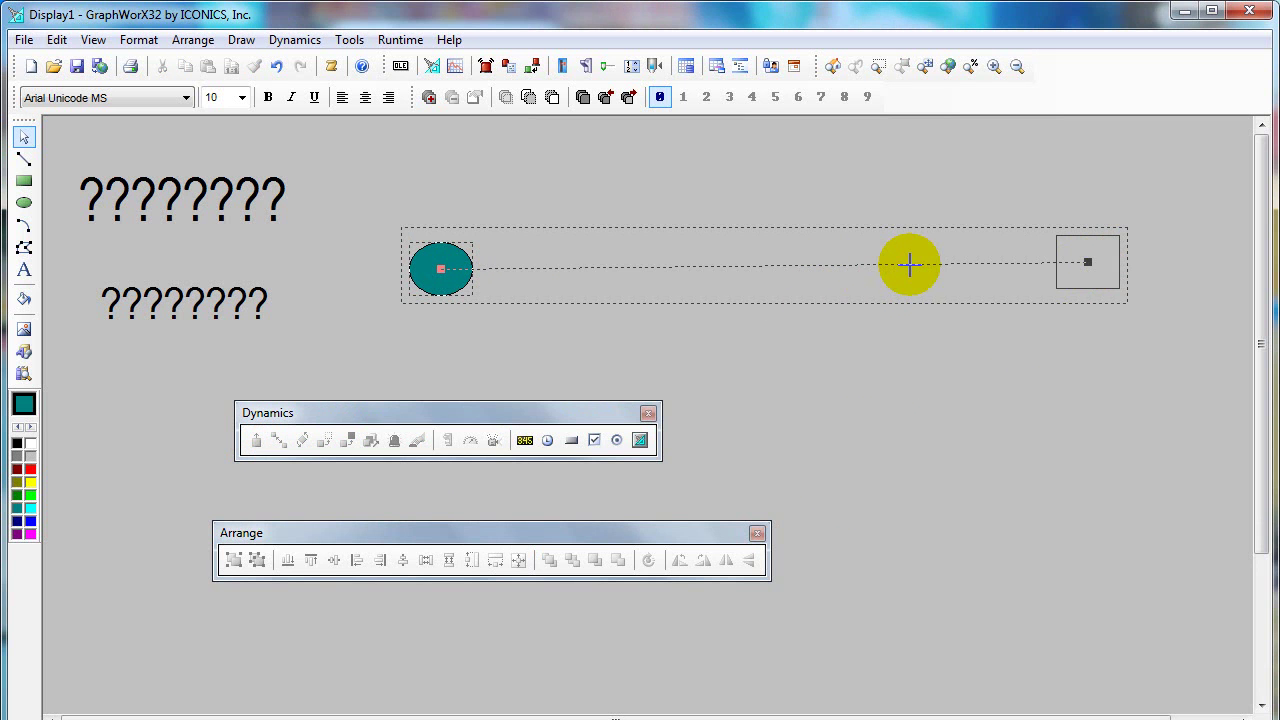
# Add lower-right and lower-left bends to the path, and move the floating panels aside
pyautogui.moveTo(909, 263); pyautogui.dragTo(1056, 616)
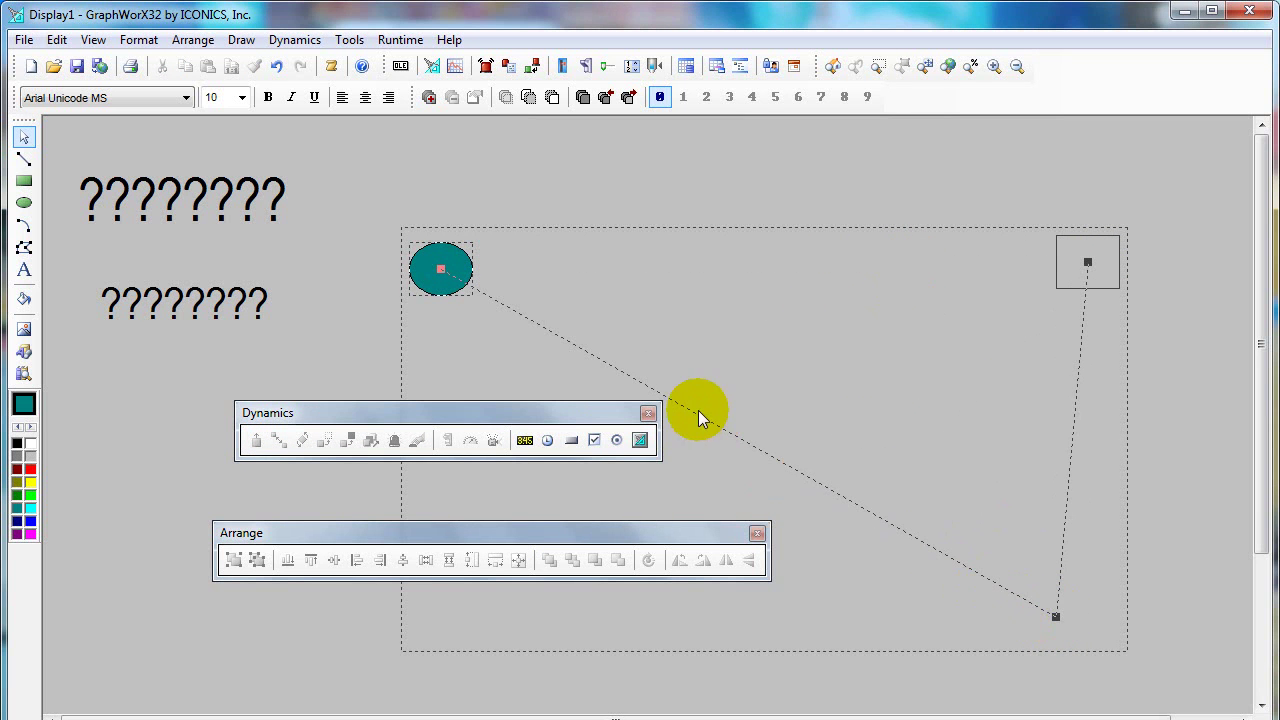
pyautogui.moveTo(694, 414)
pyautogui.mouseDown()
pyautogui.moveTo(583, 509)
pyautogui.moveTo(517, 594)
pyautogui.moveTo(443, 612)
pyautogui.mouseUp()
pyautogui.moveTo(459, 415); pyautogui.dragTo(525, 162)
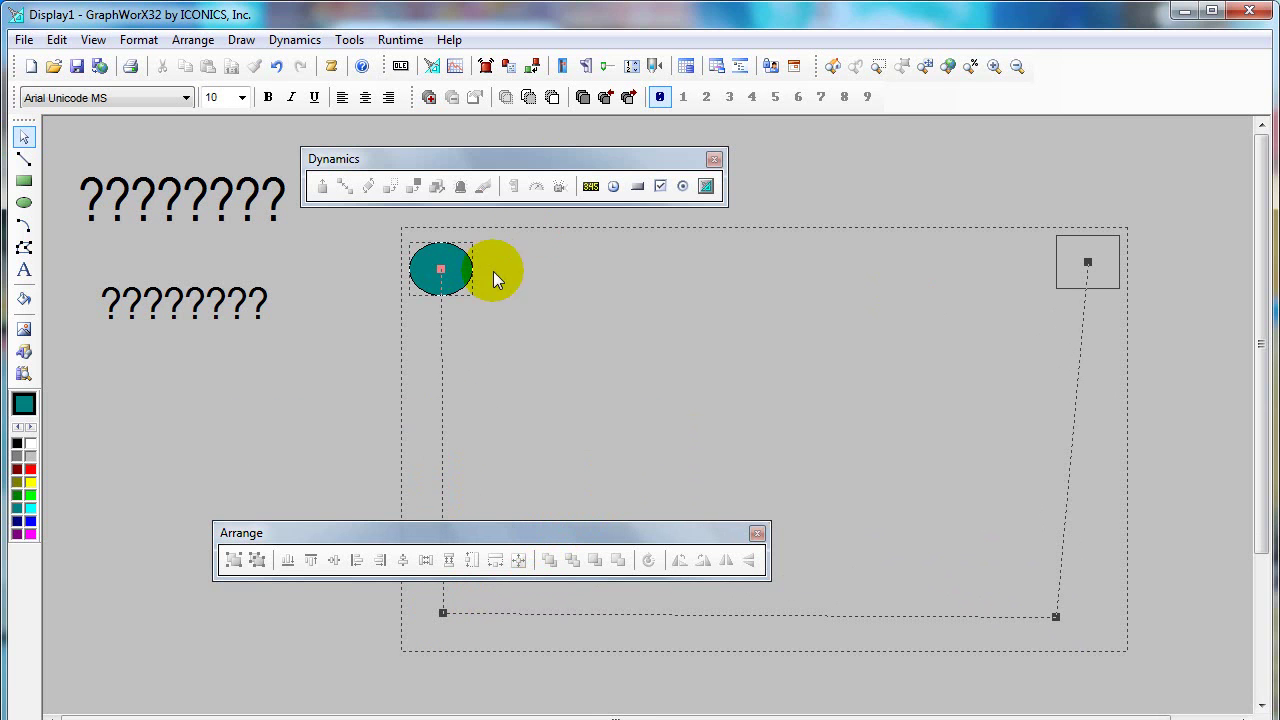
pyautogui.moveTo(447, 538); pyautogui.dragTo(338, 668)
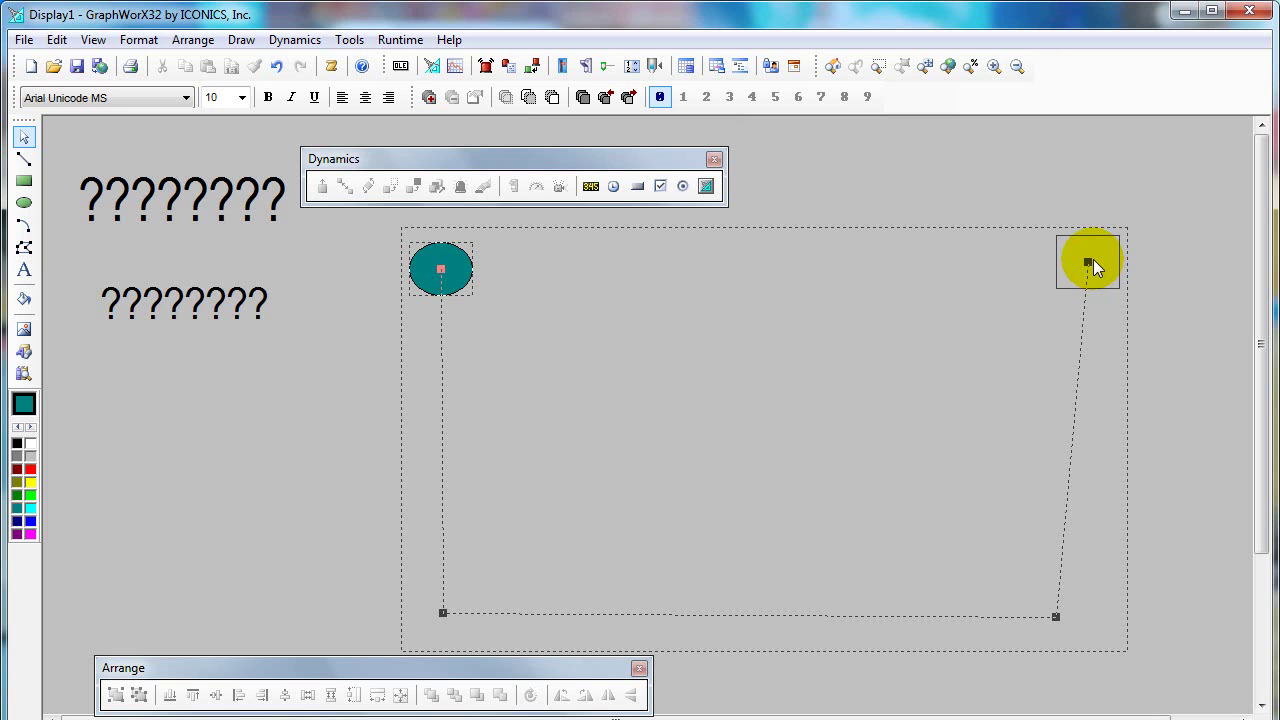
# Bind the ellipse's location path to SimulatePLC.OUTPUTS.FLOAT with a 0 to 1000 range override
pyautogui.click(443, 271)
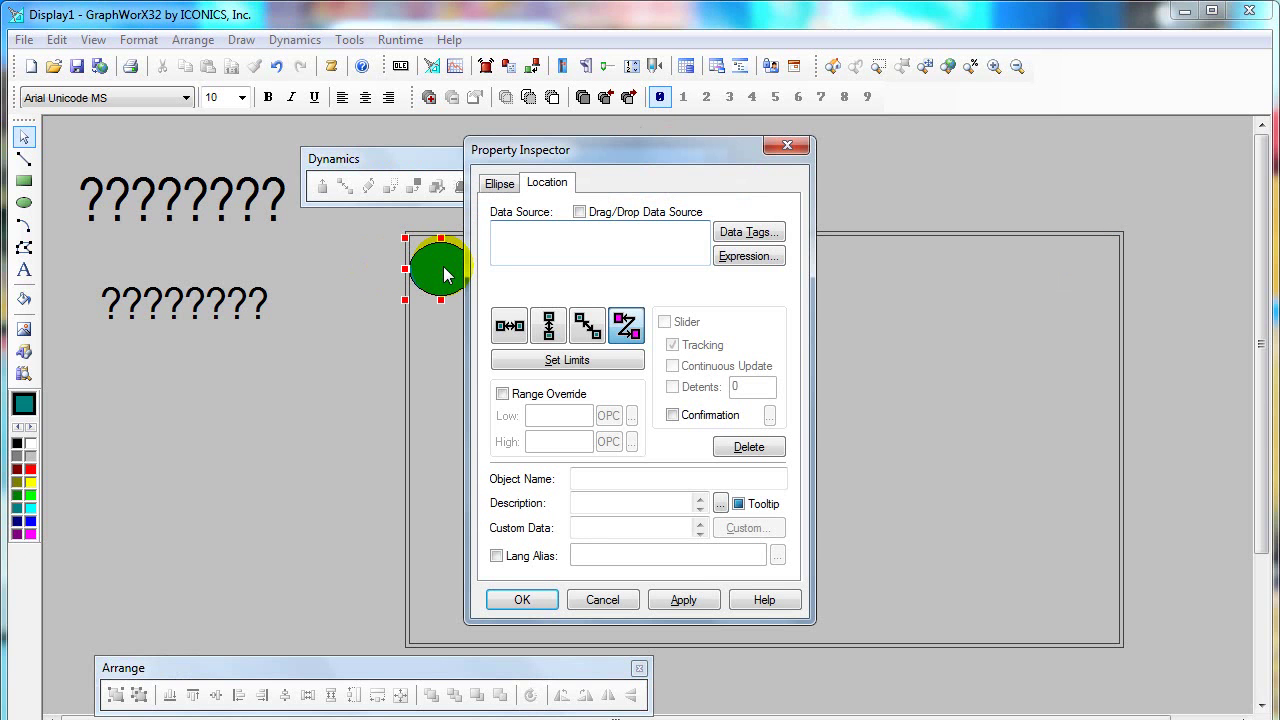
pyautogui.click(769, 240)
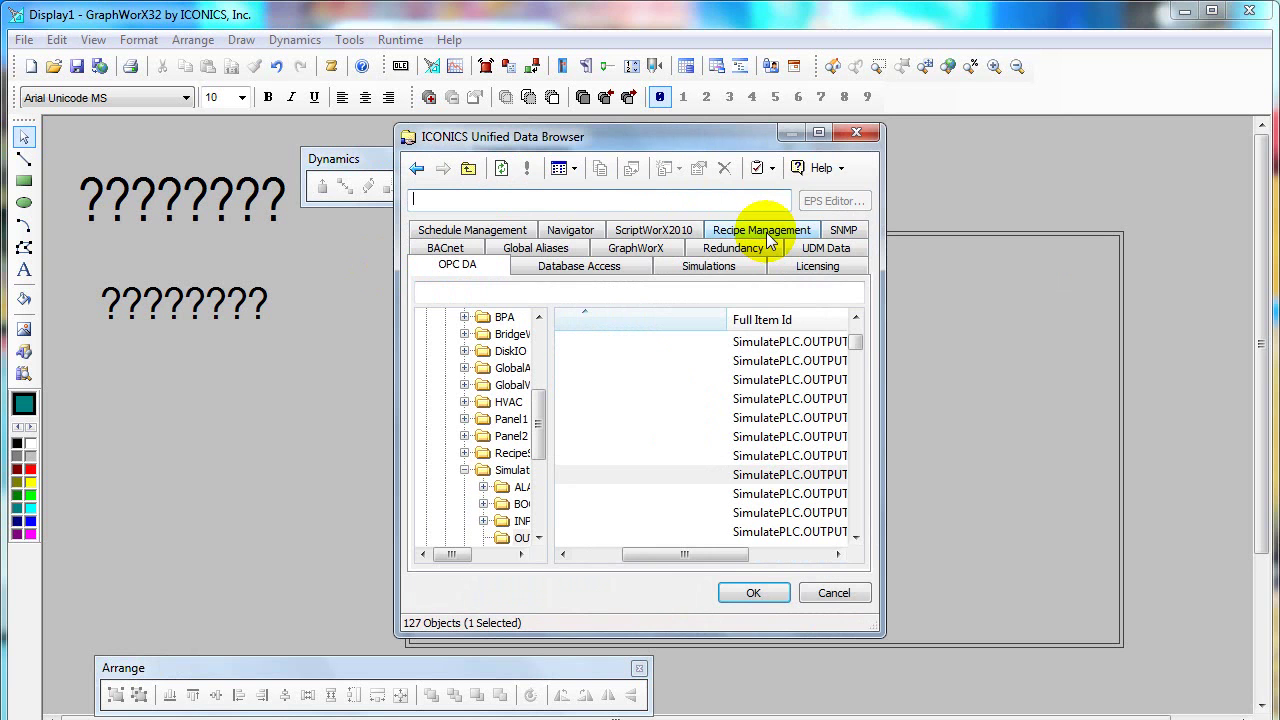
pyautogui.moveTo(701, 550); pyautogui.dragTo(630, 554)
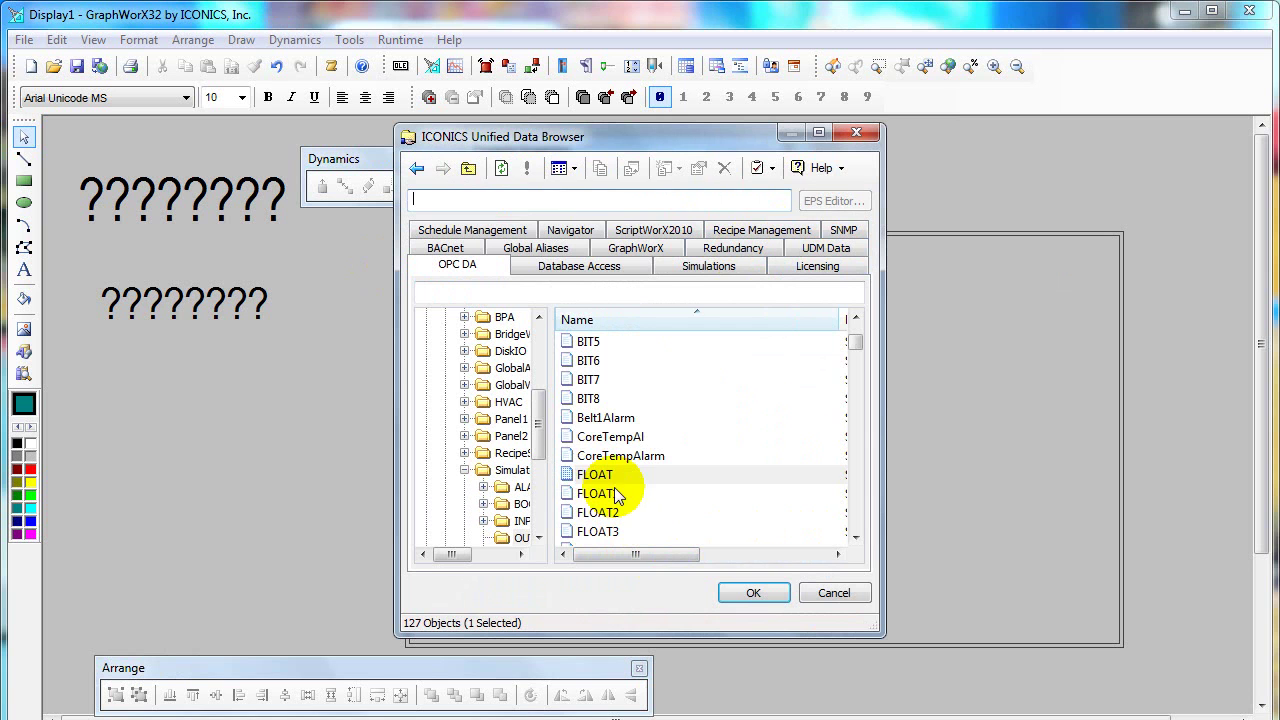
pyautogui.click(590, 476)
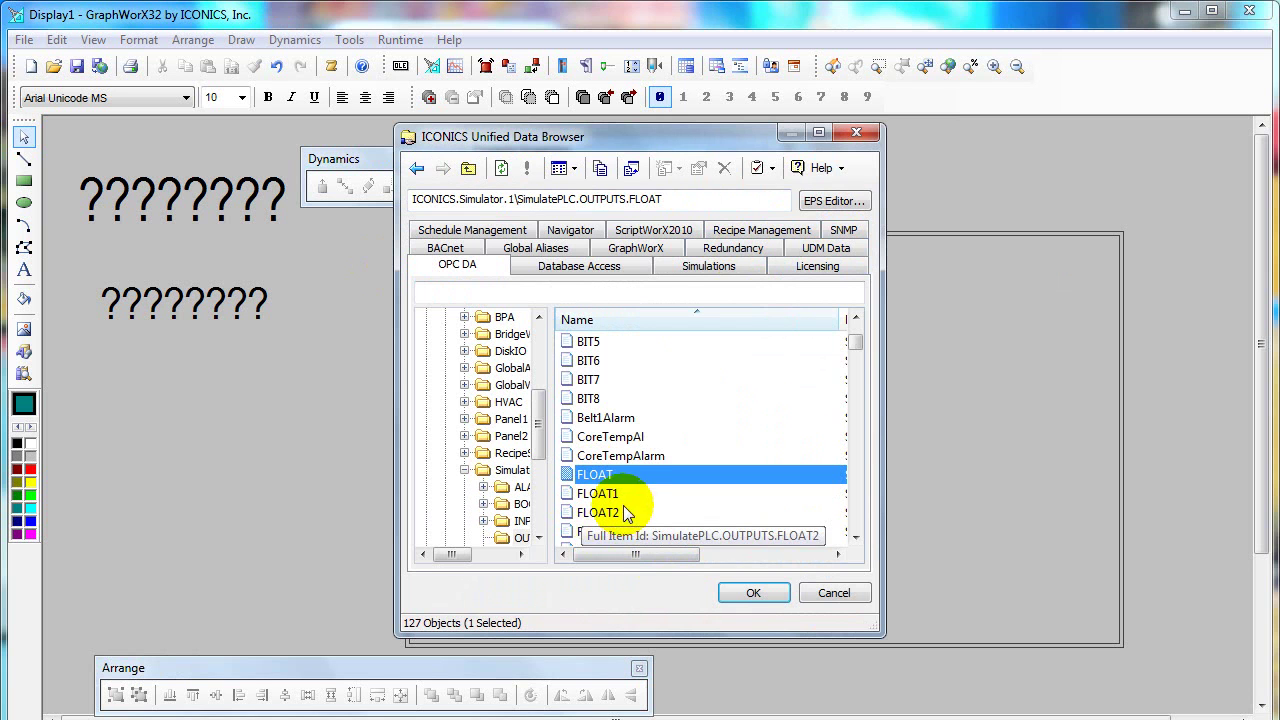
pyautogui.click(753, 592)
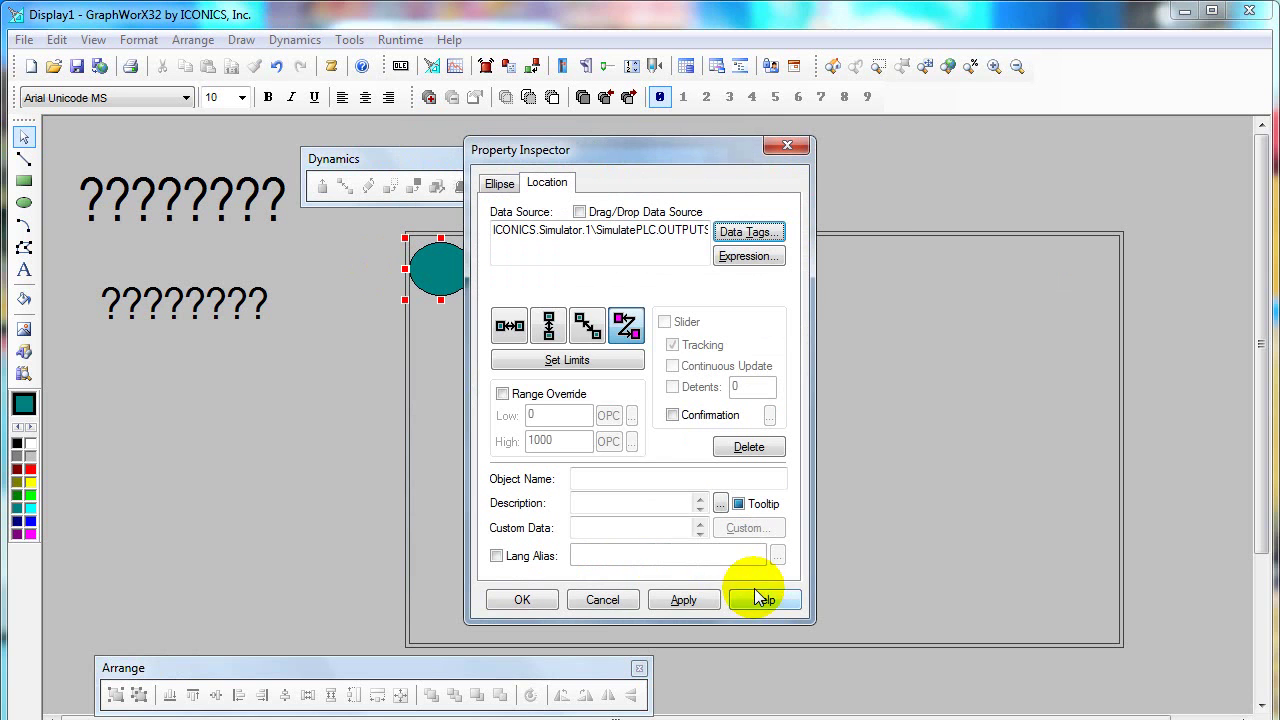
pyautogui.click(508, 396)
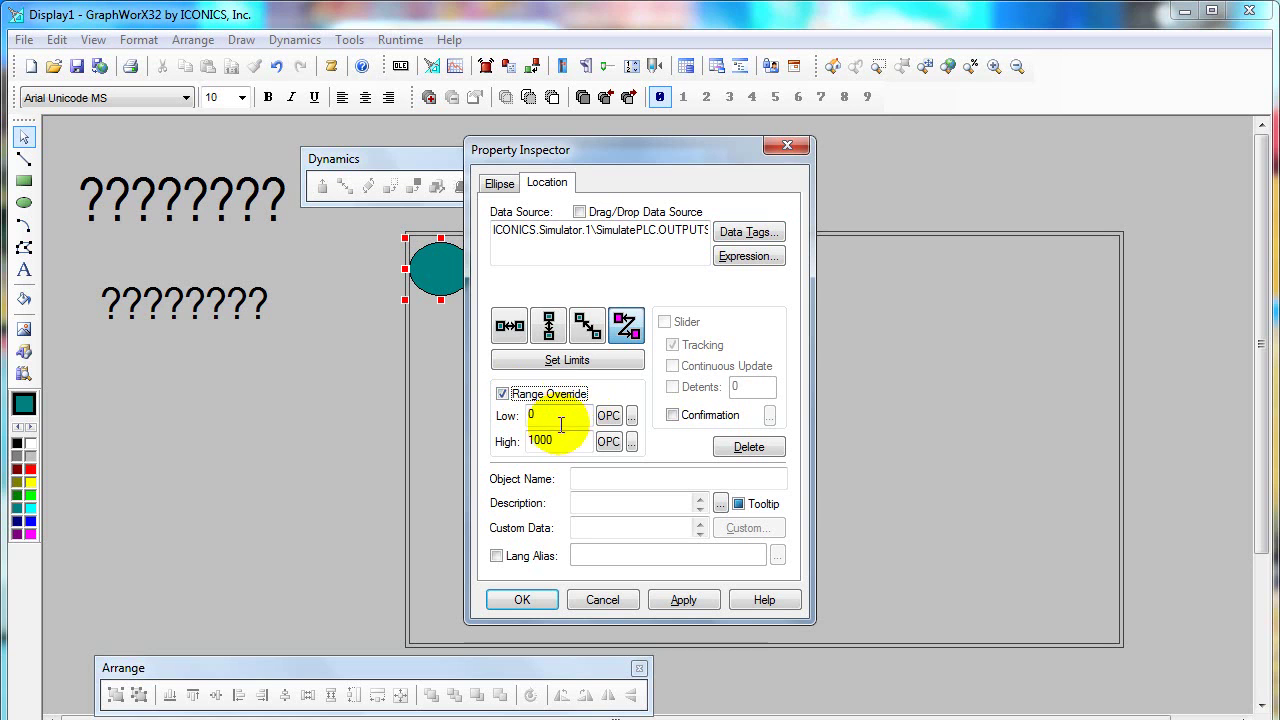
pyautogui.doubleClick(535, 416)
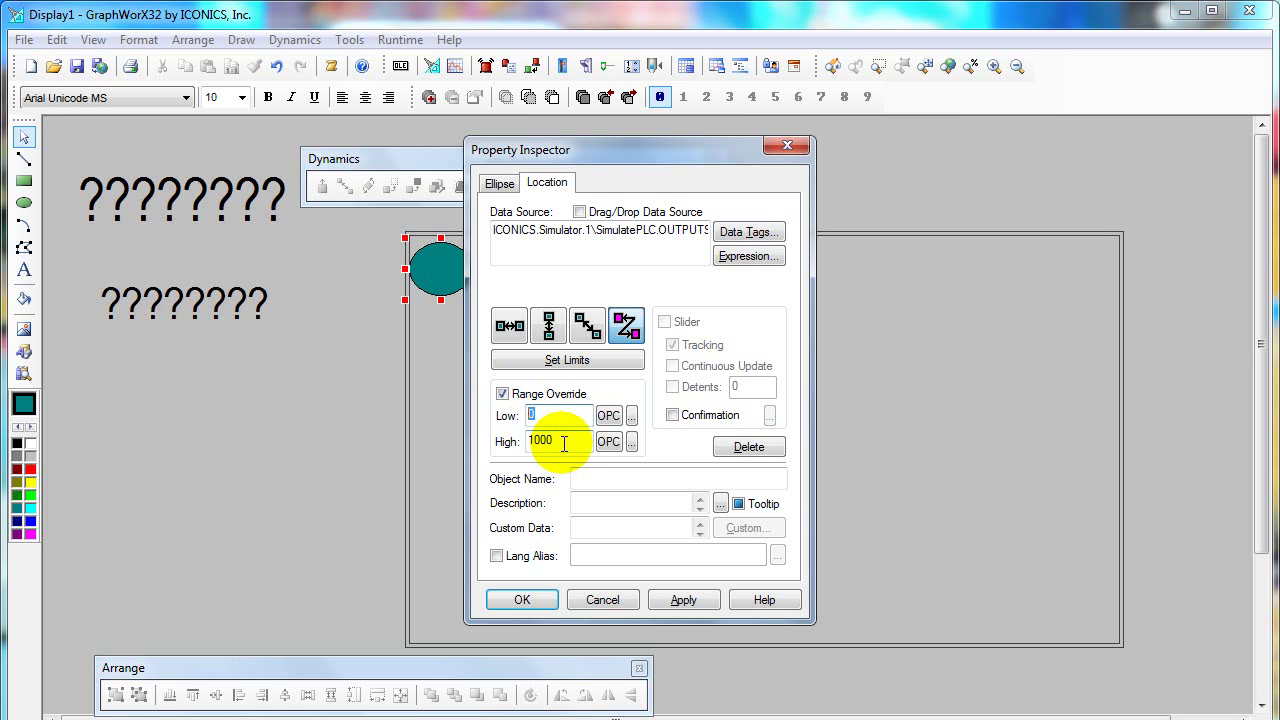
pyautogui.click(524, 598)
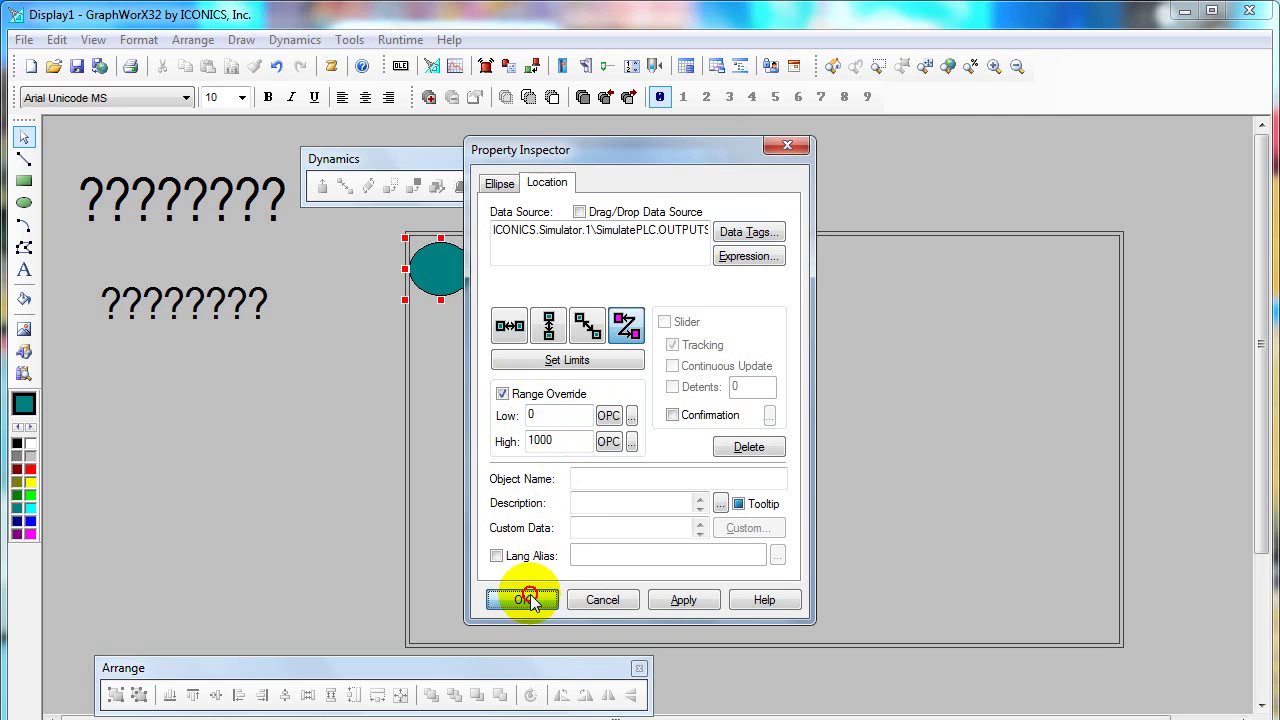
# Insert an ICONICS GWXSlider below the numbers on the left and open its properties
pyautogui.click(210, 204)
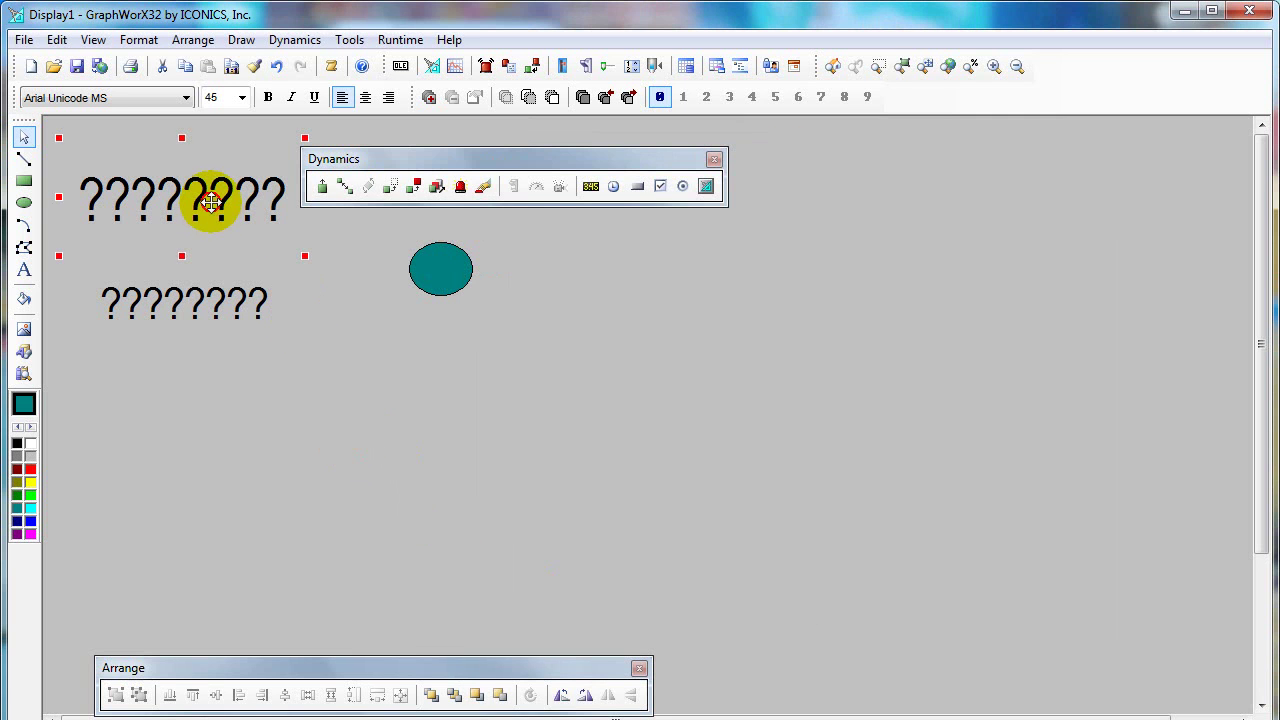
pyautogui.click(608, 68)
pyautogui.moveTo(586, 366); pyautogui.dragTo(240, 409)
pyautogui.doubleClick(236, 398)
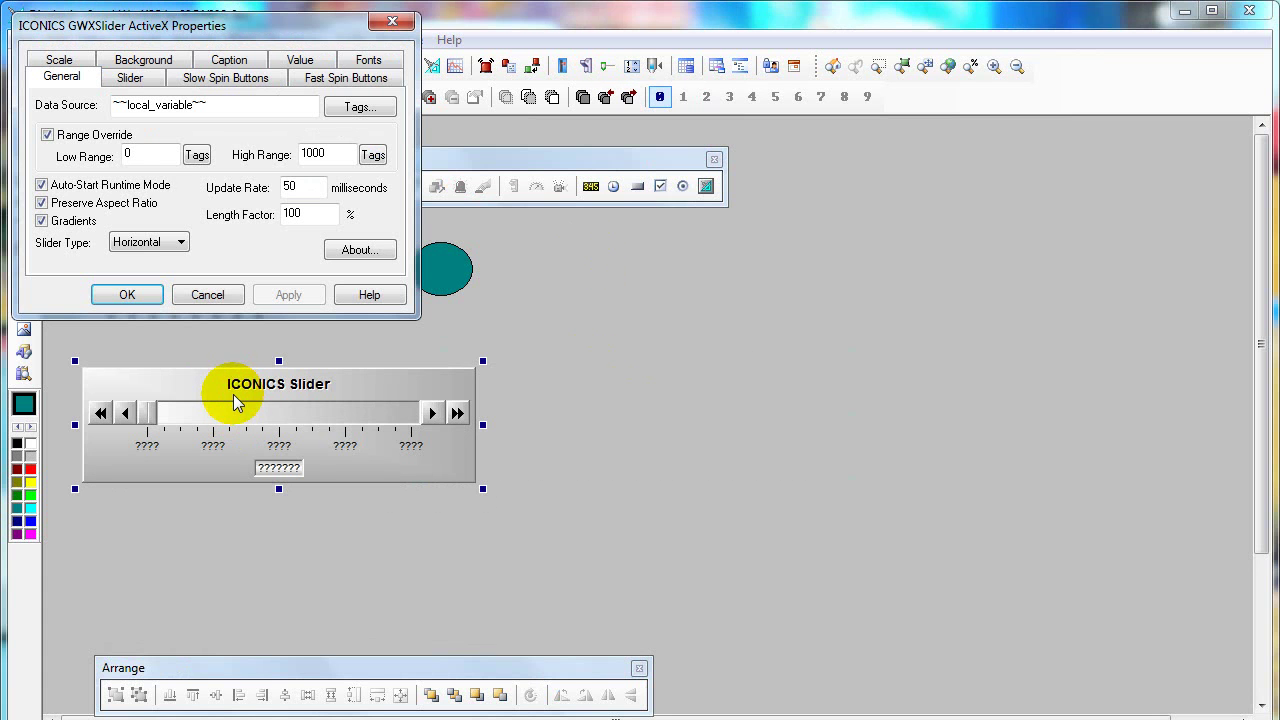
# Link the slider to the OPC FLOAT tag with a 0 to 1000 range
pyautogui.click(340, 110)
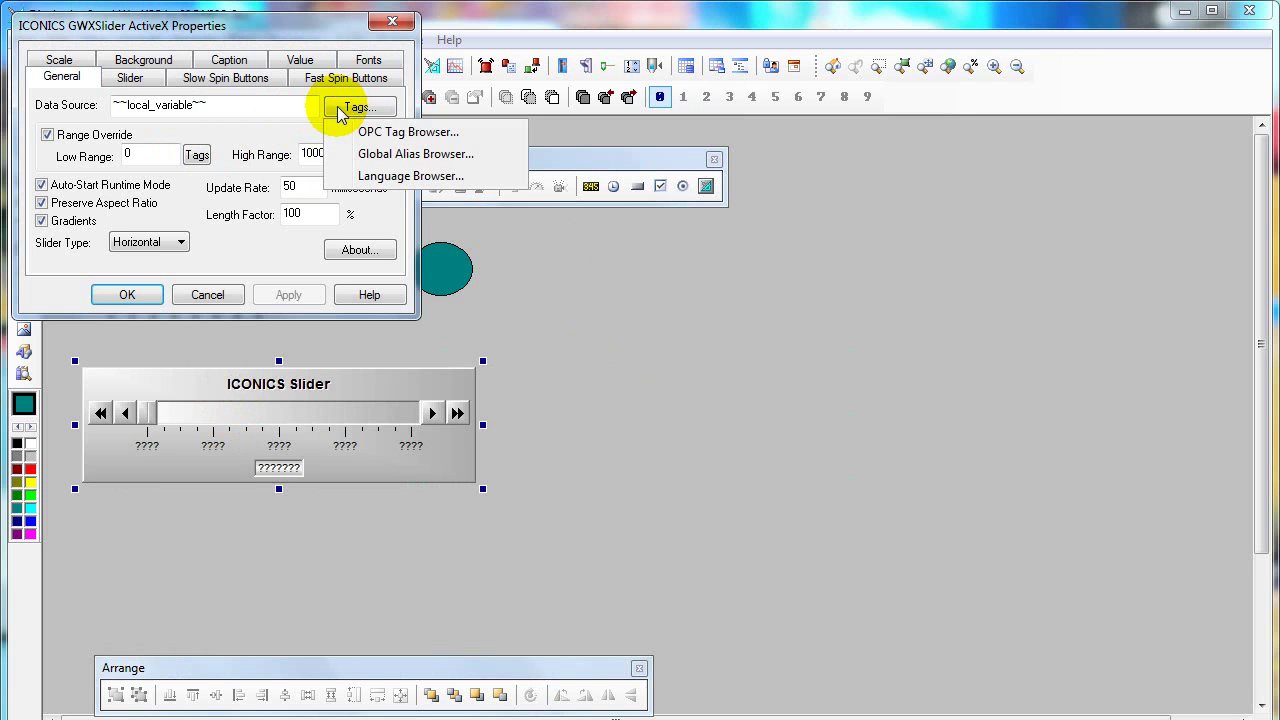
pyautogui.click(368, 134)
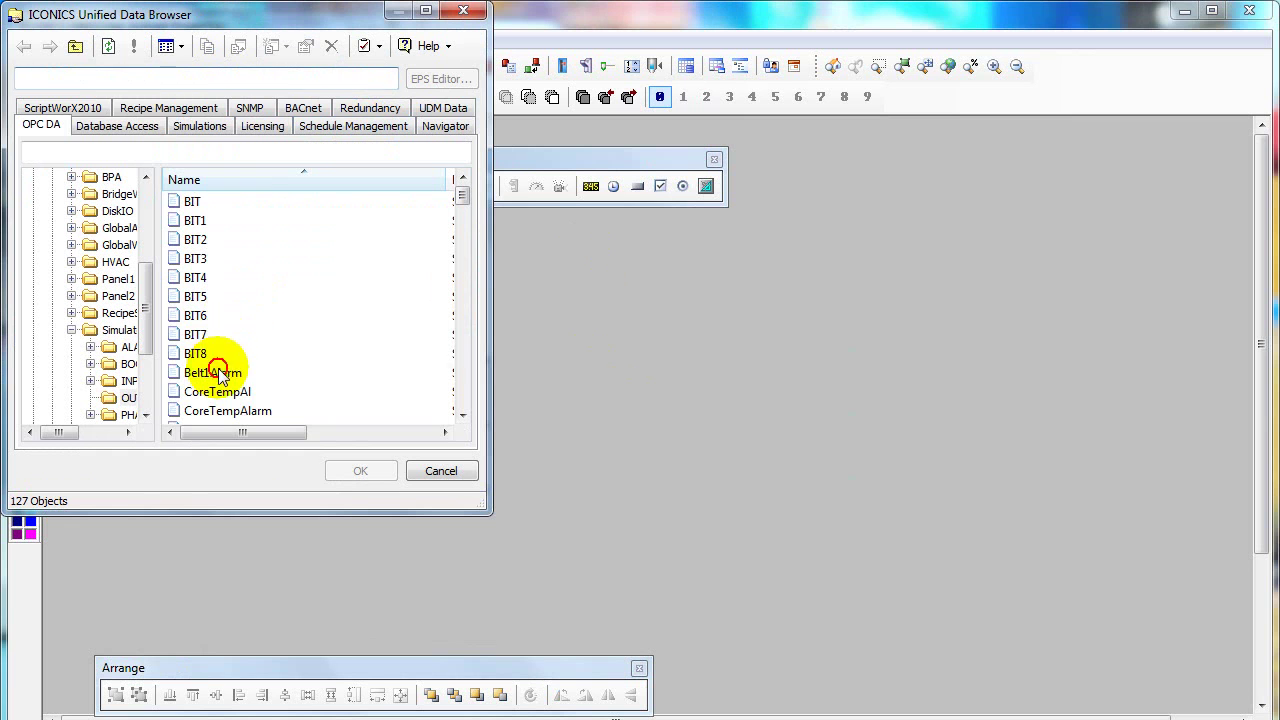
pyautogui.click(210, 372)
pyautogui.scroll(-1, 205, 375)
pyautogui.click(202, 374)
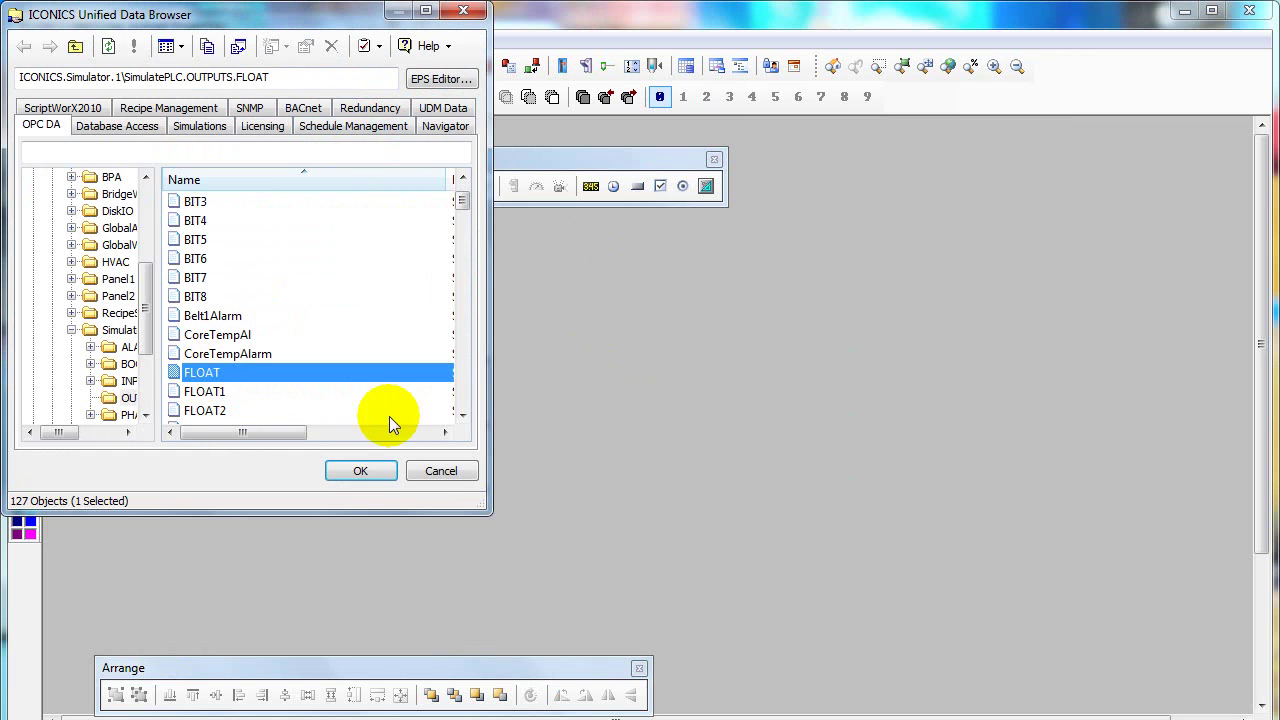
pyautogui.click(368, 471)
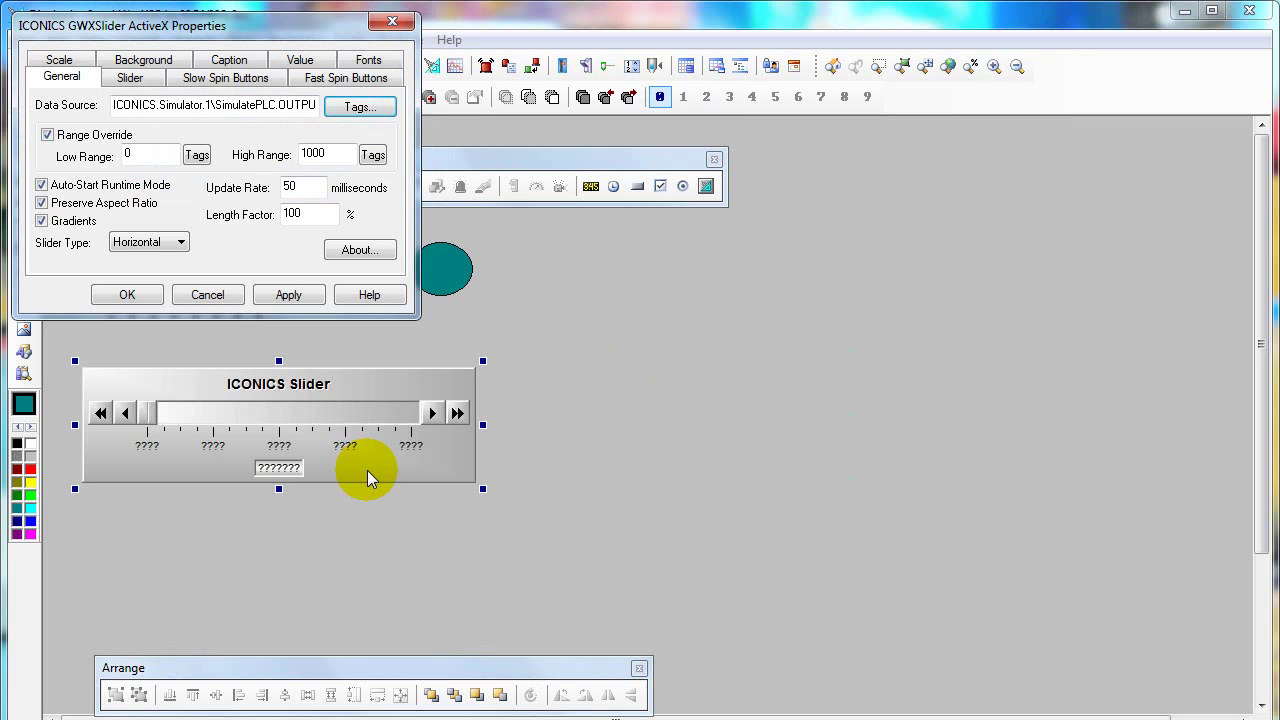
pyautogui.doubleClick(127, 154)
pyautogui.doubleClick(310, 153)
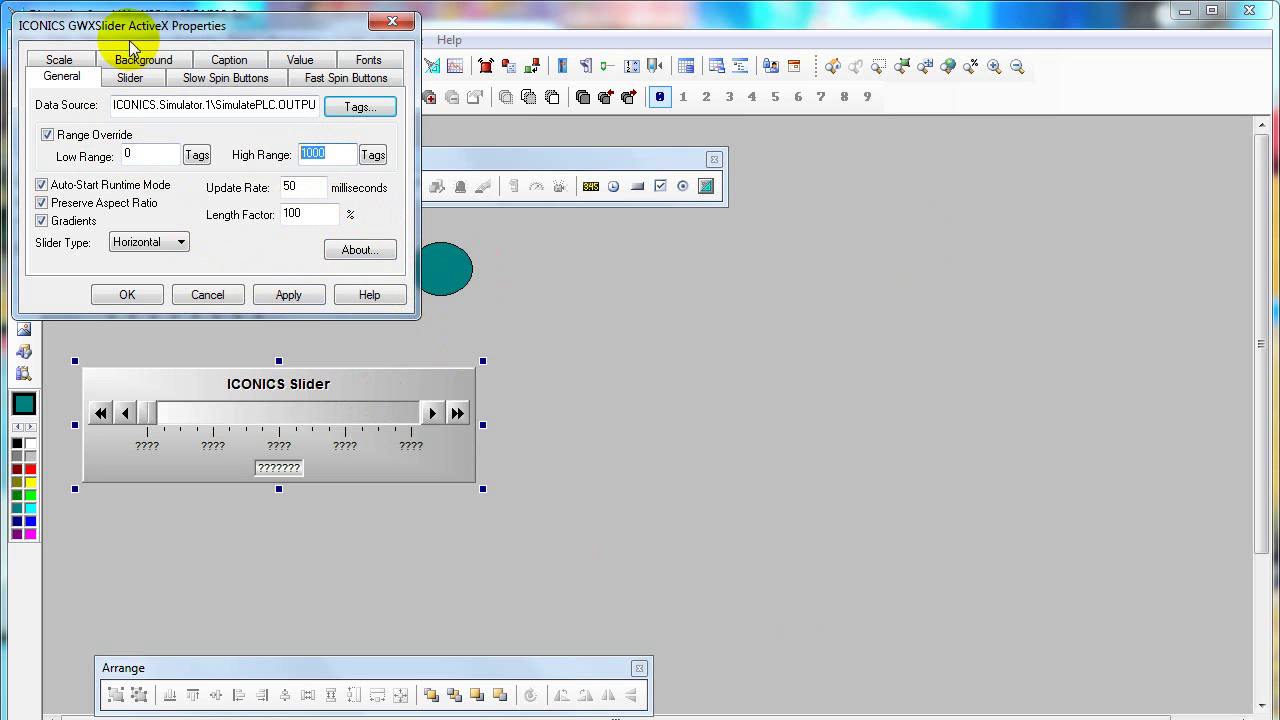
# Turn on Continuous Update on the Slider tab and confirm the slider settings
pyautogui.click(131, 80)
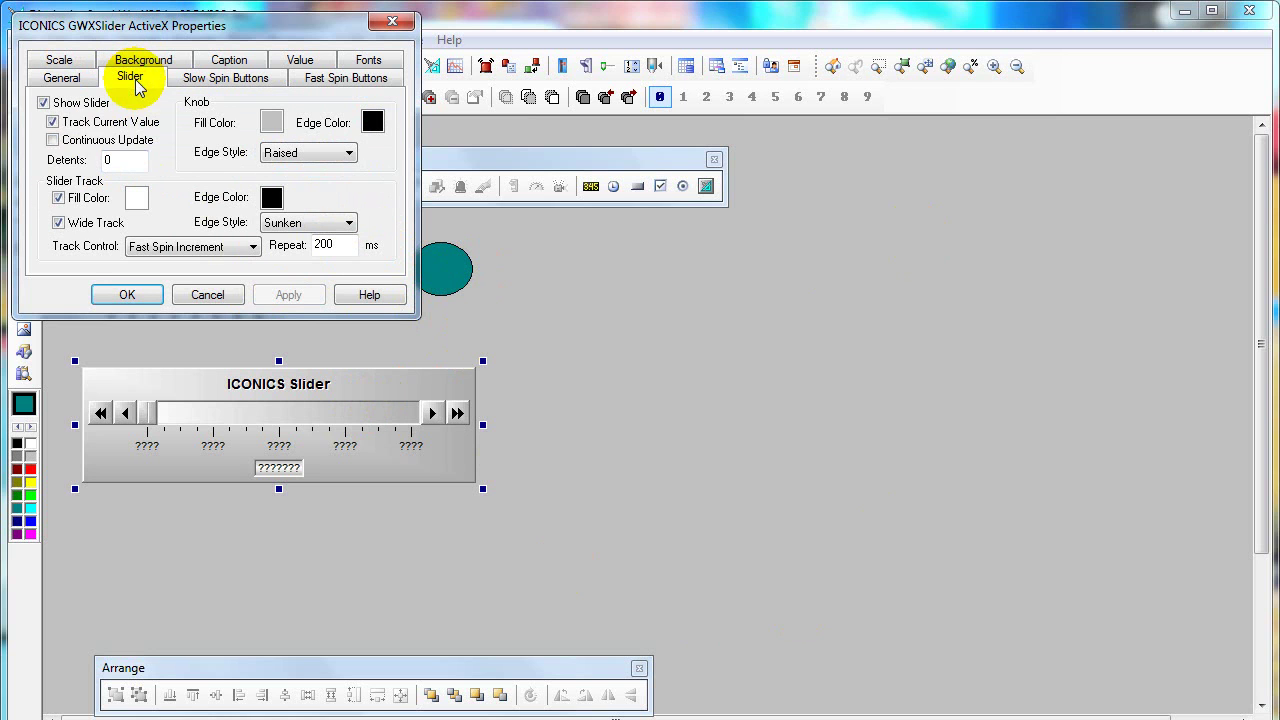
pyautogui.click(53, 141)
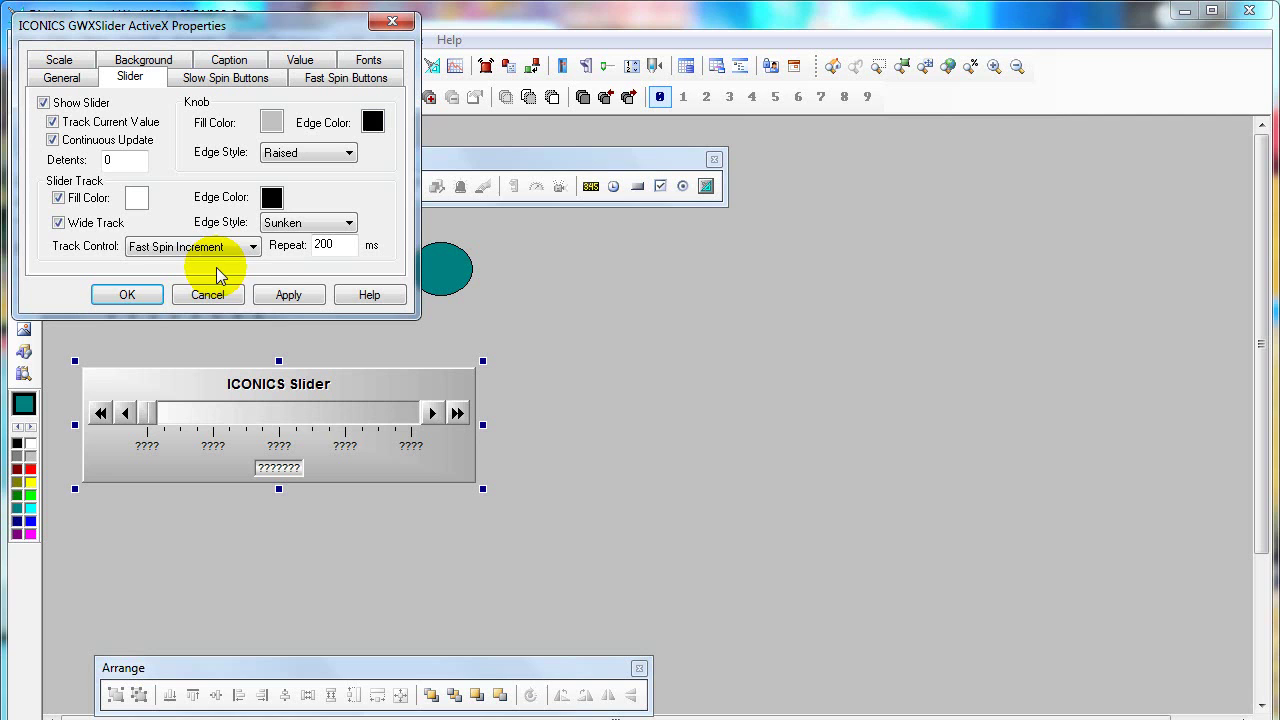
pyautogui.click(280, 295)
pyautogui.click(127, 294)
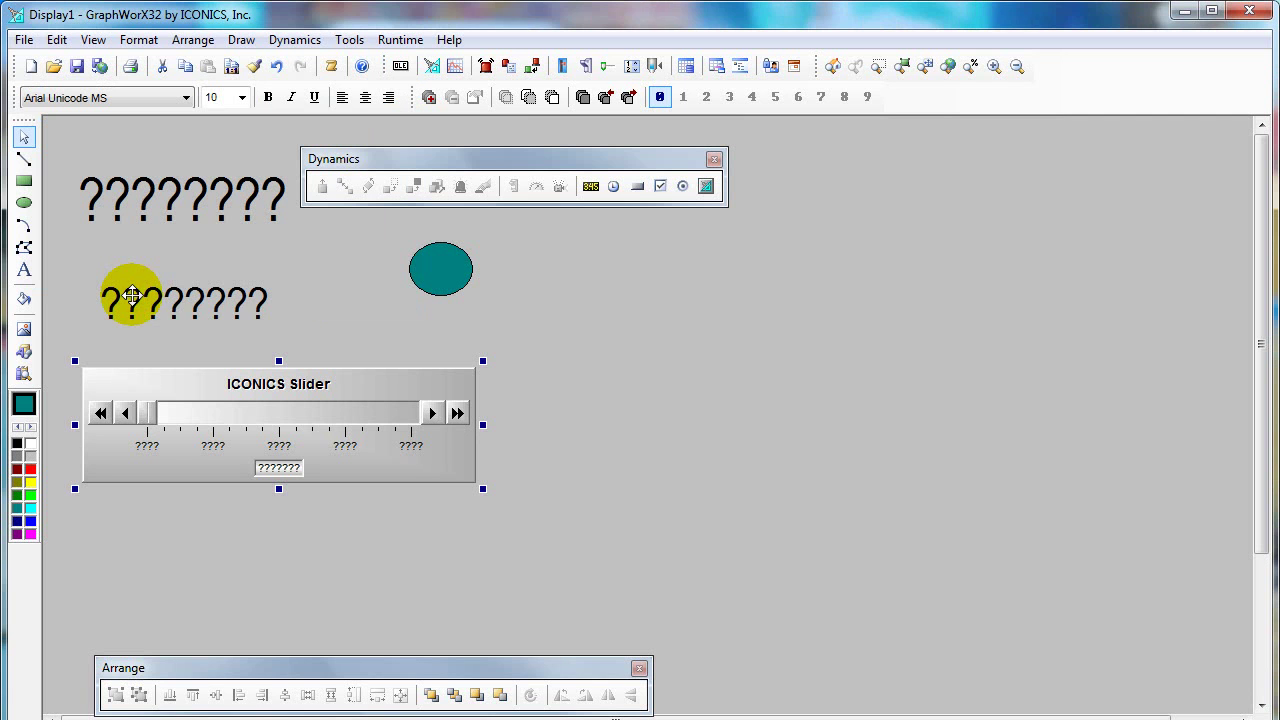
# Switch to runtime and drag the slider to about 397.53 so the ellipse moves along its path
pyautogui.click(388, 46)
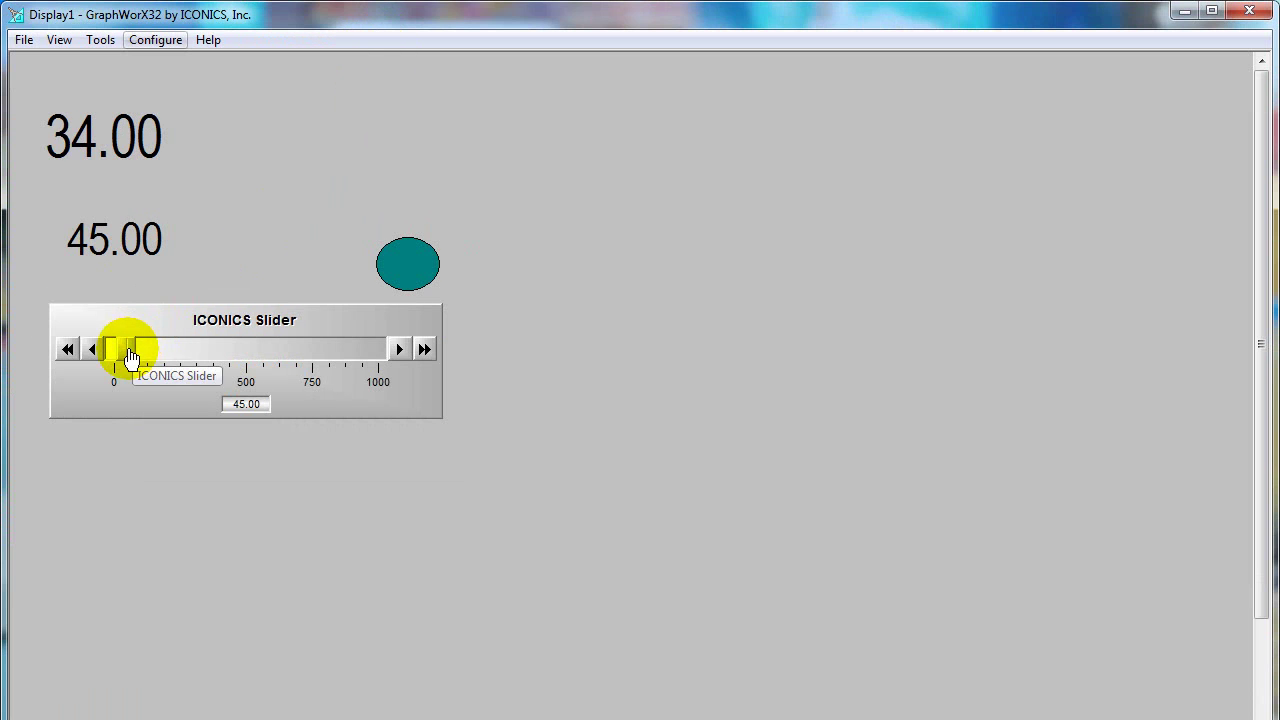
pyautogui.moveTo(133, 350); pyautogui.dragTo(222, 368)
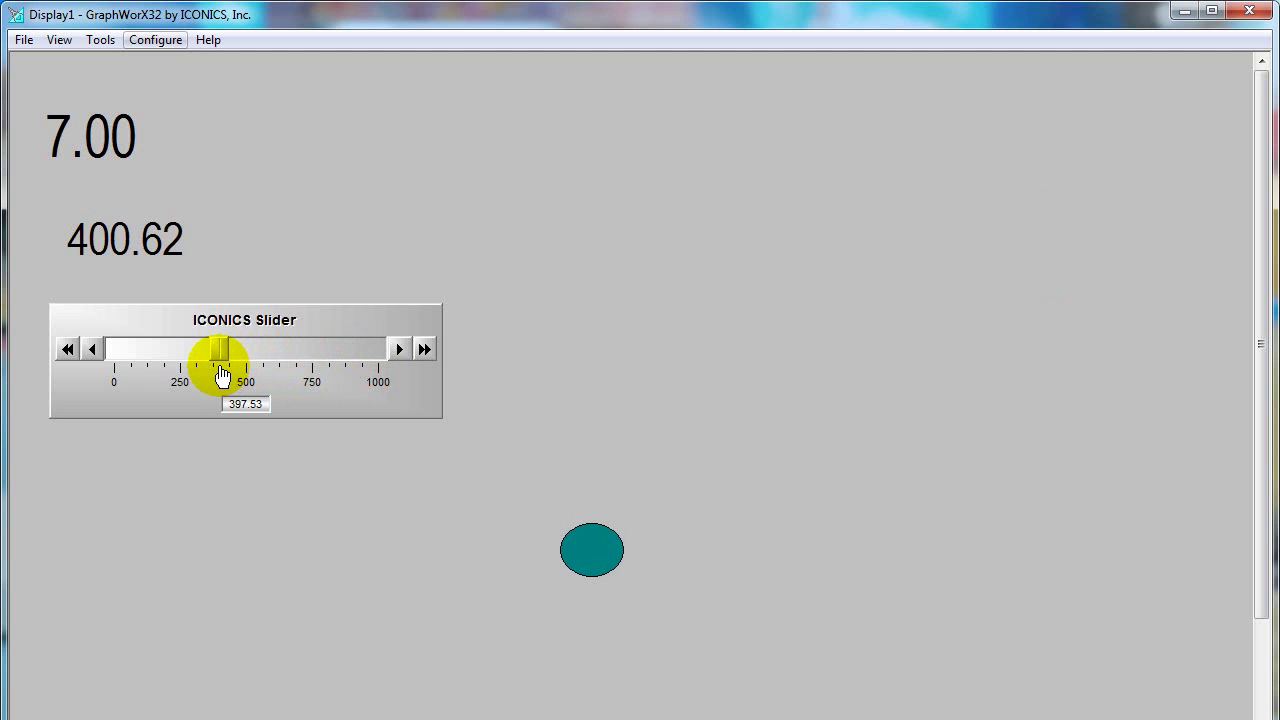